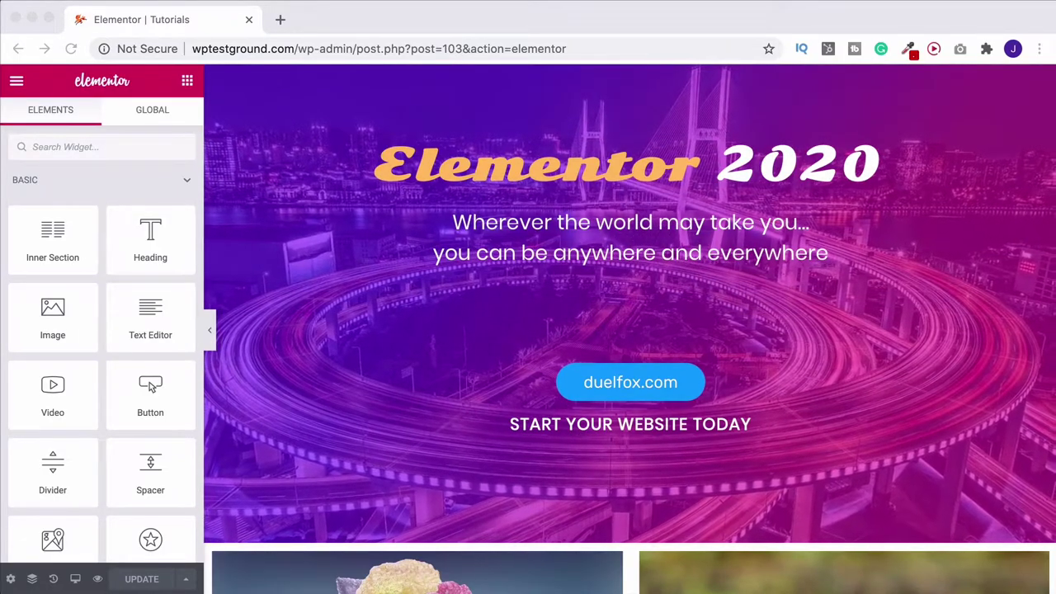
Add a new single-column section below the hero banner
scroll(670, 476, "down", 3)
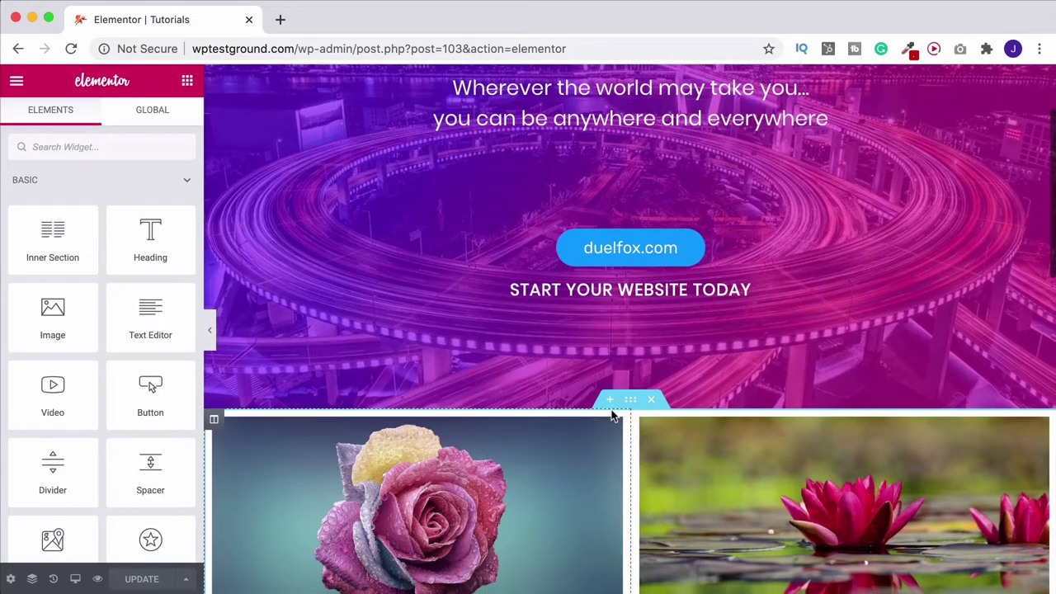
left_click(609, 399)
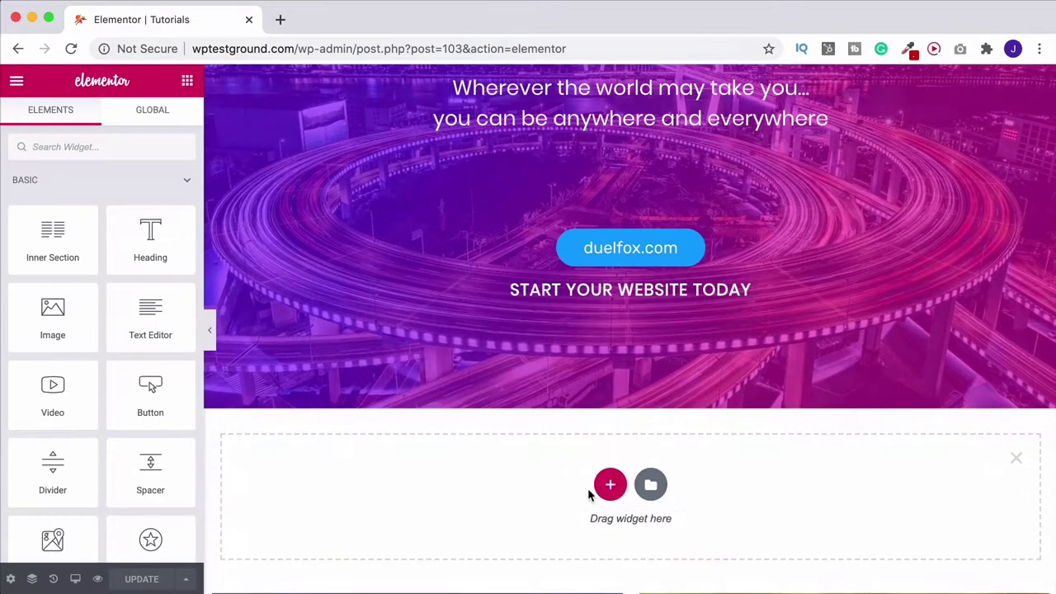
left_click(610, 480)
left_click(437, 534)
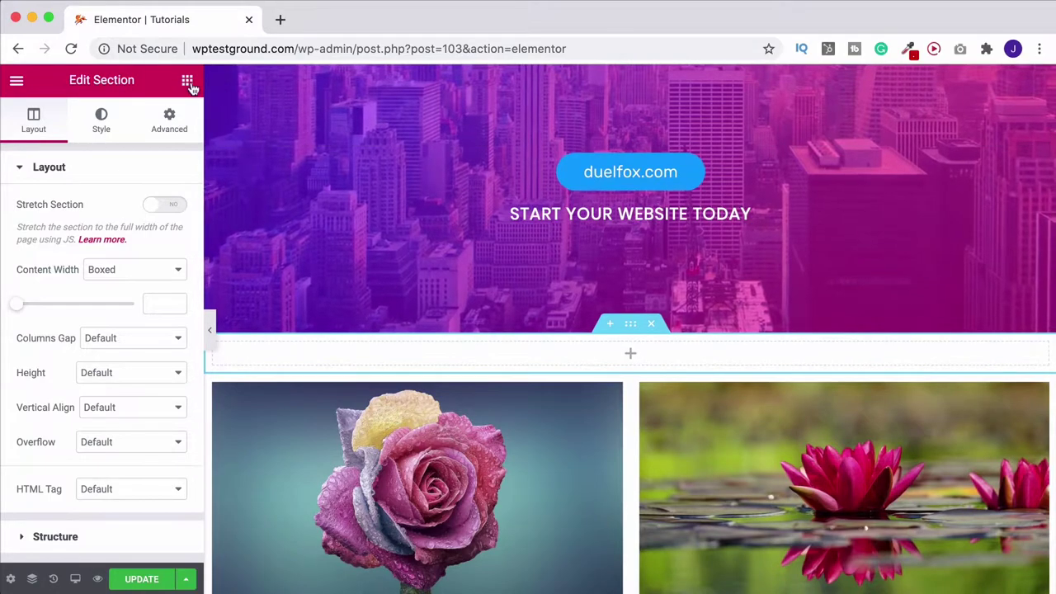
Drag a Basic Gallery widget from the General widgets into the empty section
left_click(187, 80)
left_click(89, 180)
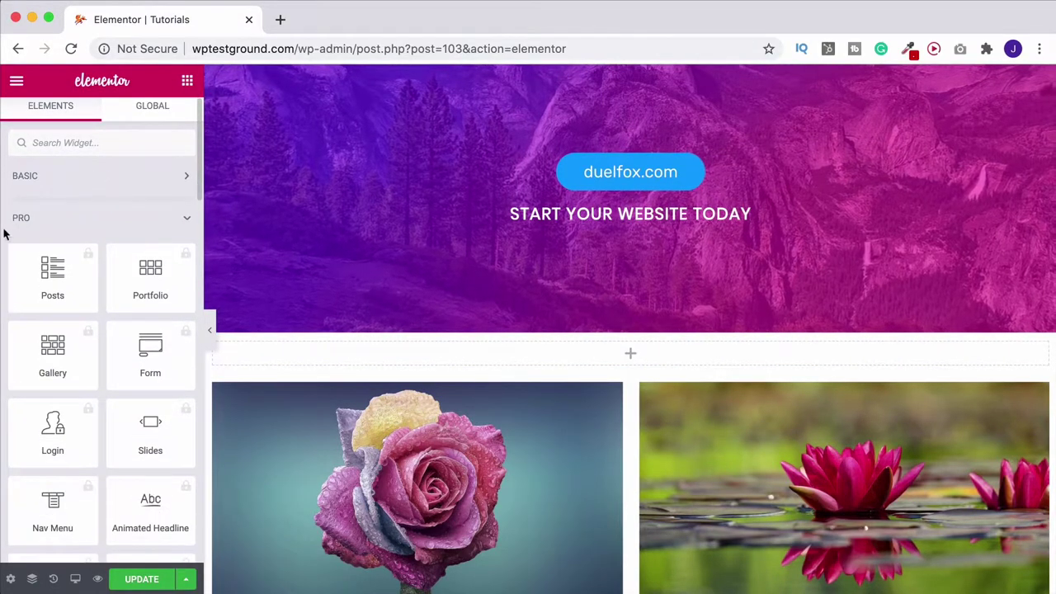
left_click(83, 219)
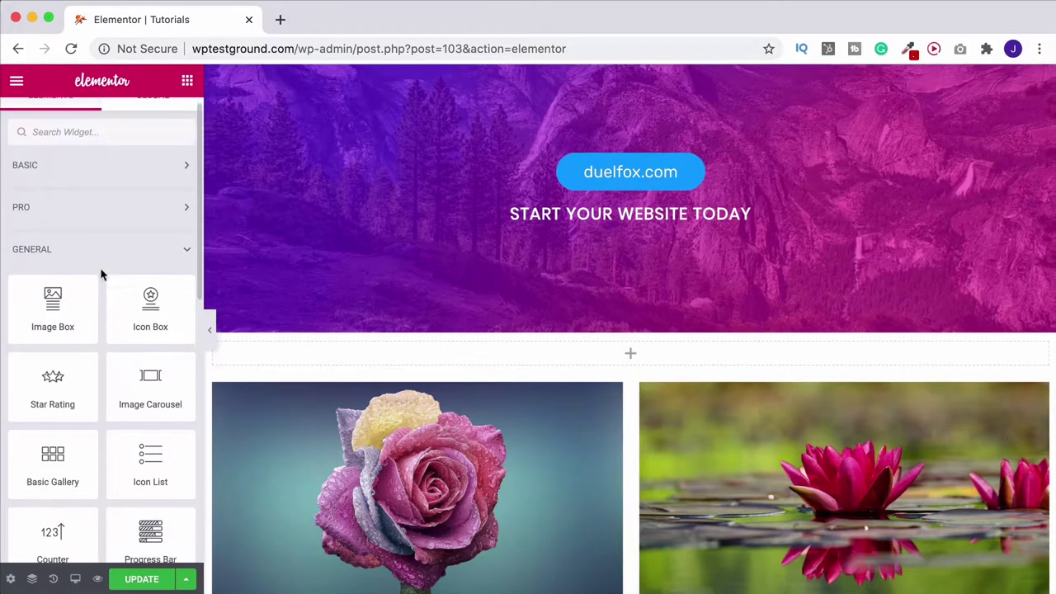
scroll(99, 273, "down", 5)
left_click_drag(43, 303, 523, 366)
left_click_drag(51, 318, 548, 355)
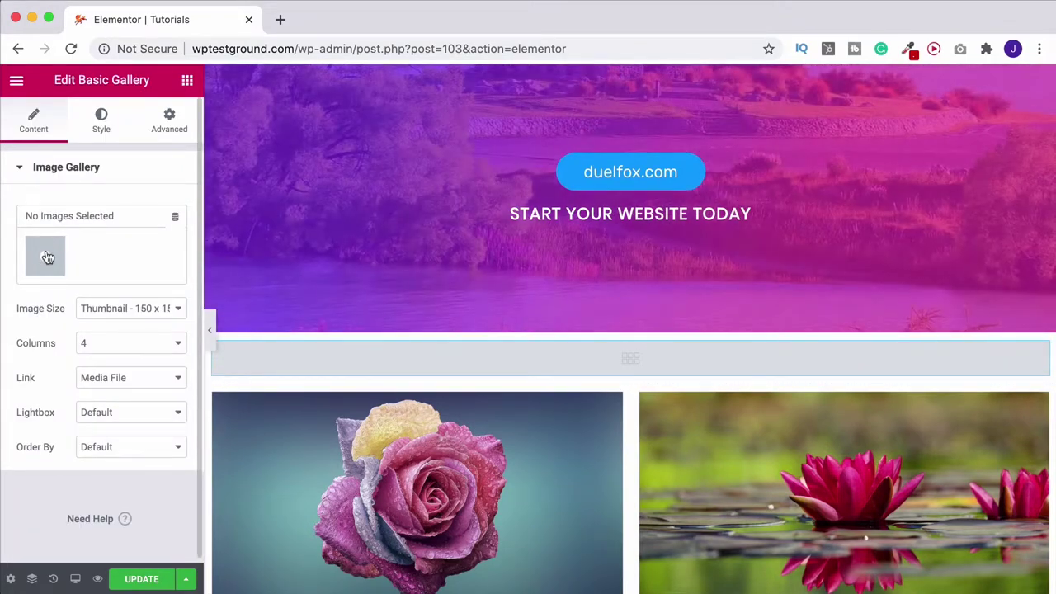
Select eight Media Library images, from Yosemite through the rose, leaving out the bridge
left_click(47, 257)
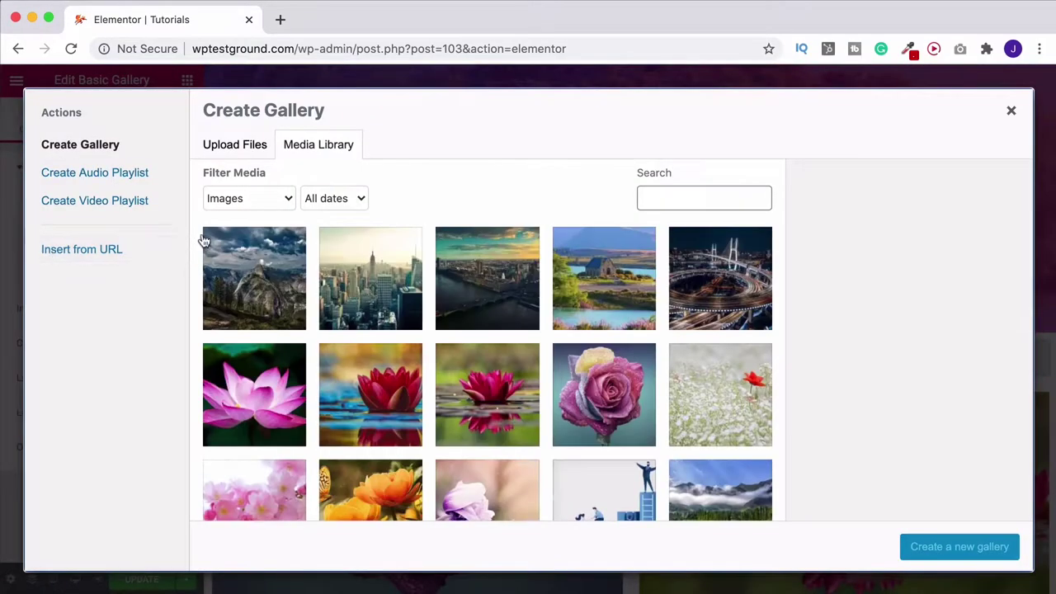
left_click(236, 146)
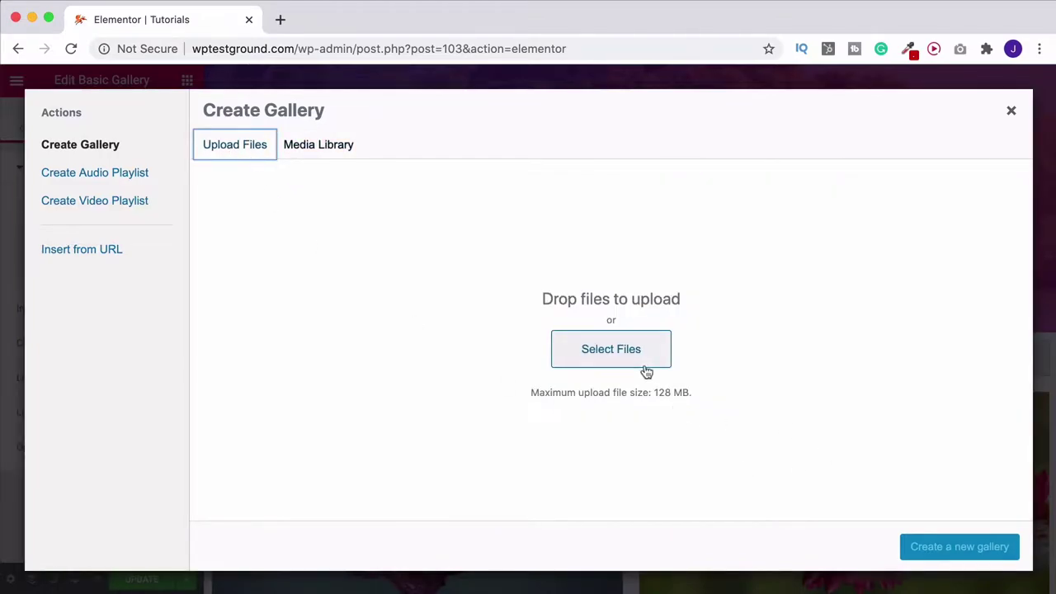
left_click(307, 148)
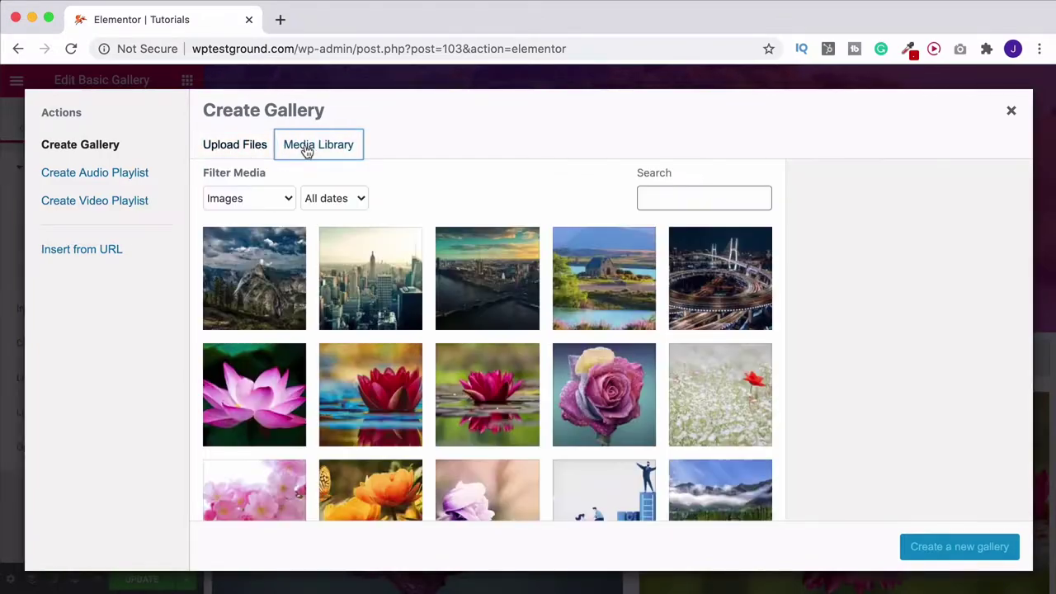
left_click(273, 286)
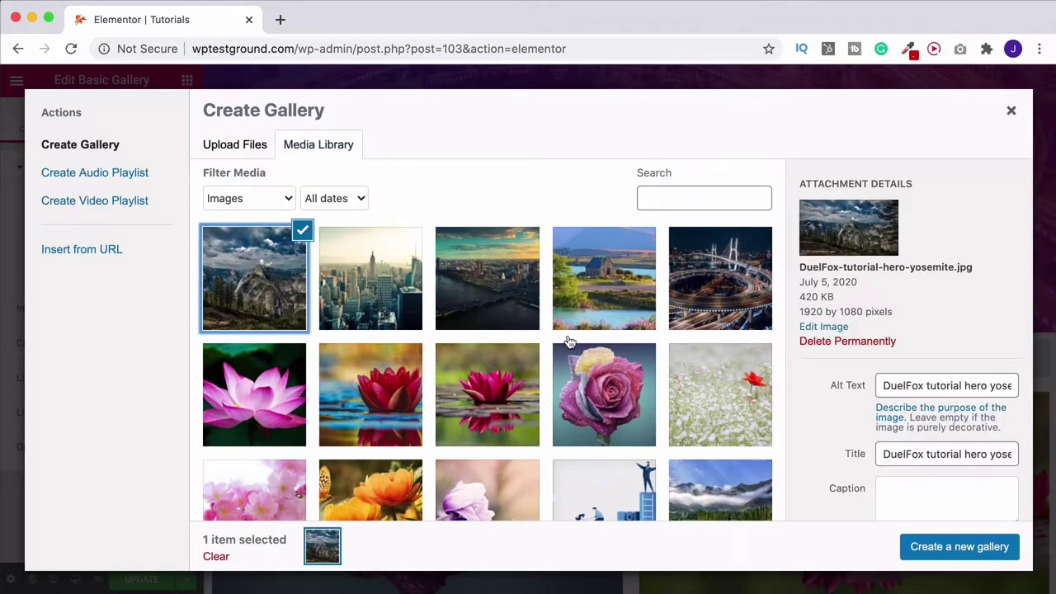
left_click(607, 385, "shift")
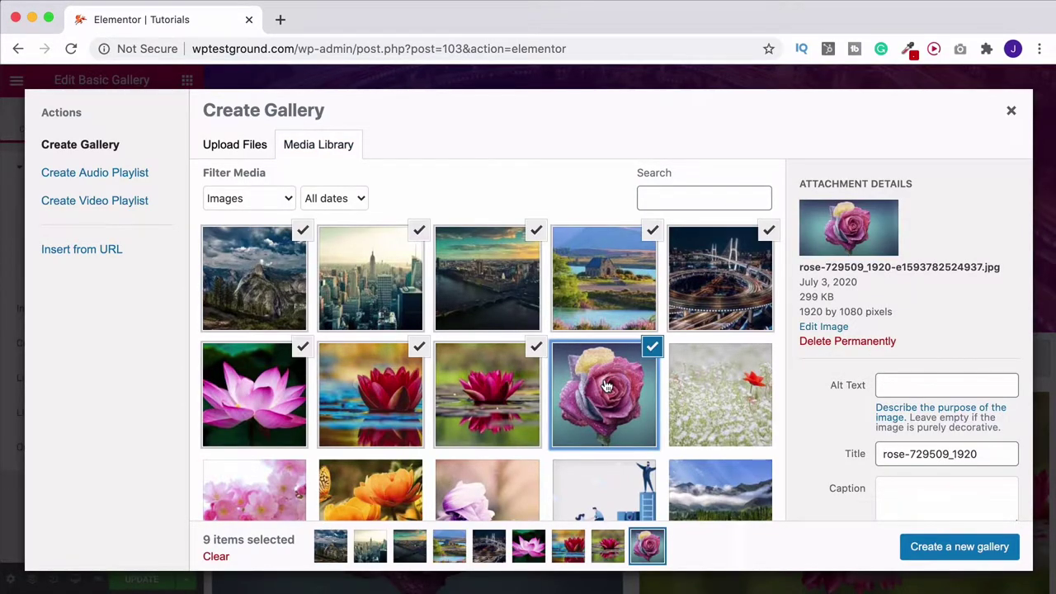
left_click(717, 268)
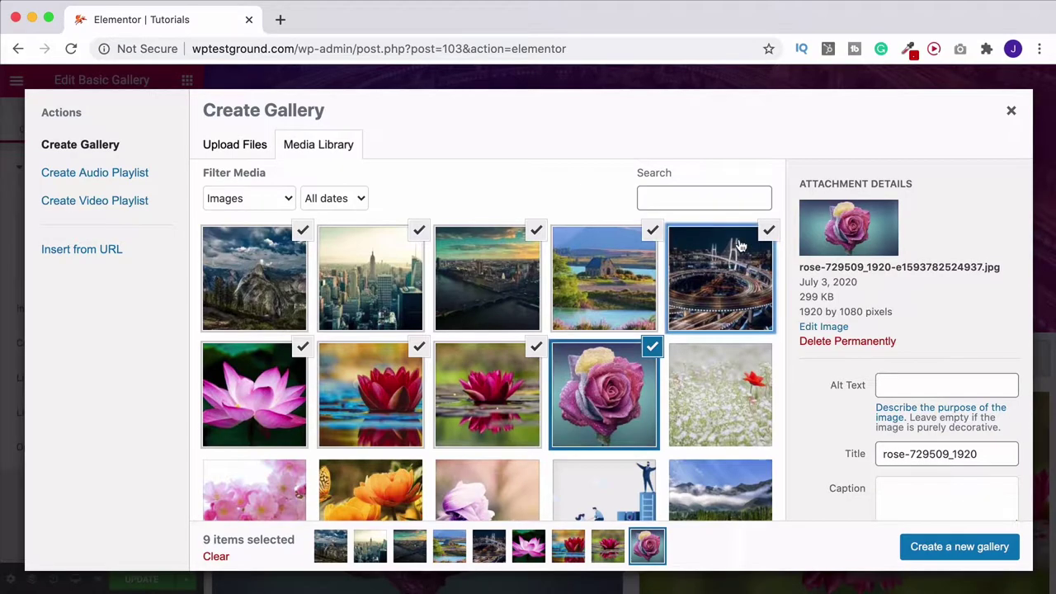
Create the gallery, putting the red lotus first, the rose third, and the pink lotus before the church
left_click(944, 547)
left_click_drag(452, 420, 285, 264)
left_click_drag(674, 468, 528, 307)
left_click_drag(555, 397, 410, 389)
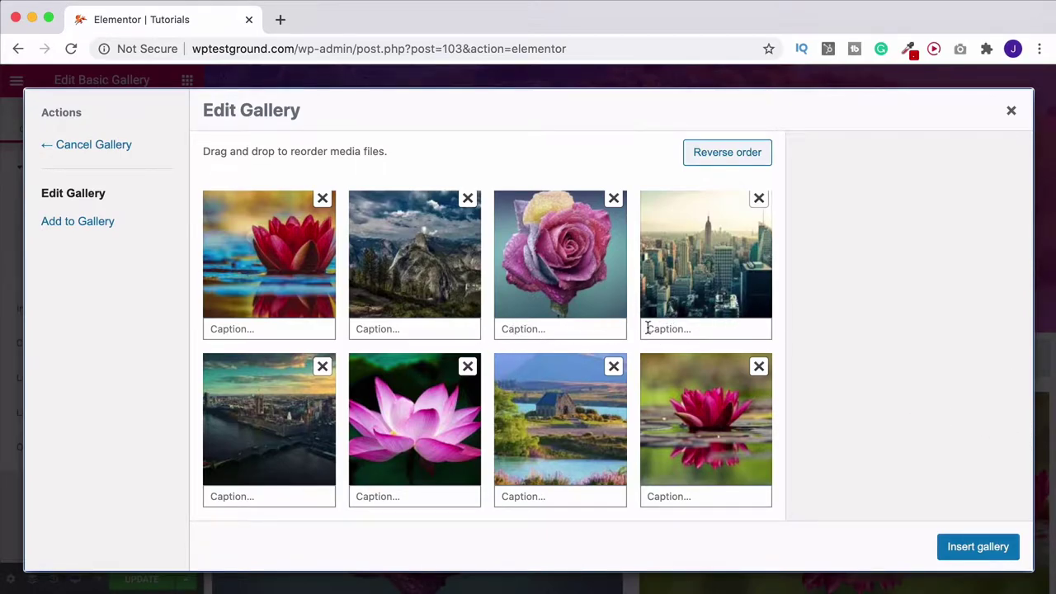
Insert the arranged eight-image gallery into the page
left_click(990, 548)
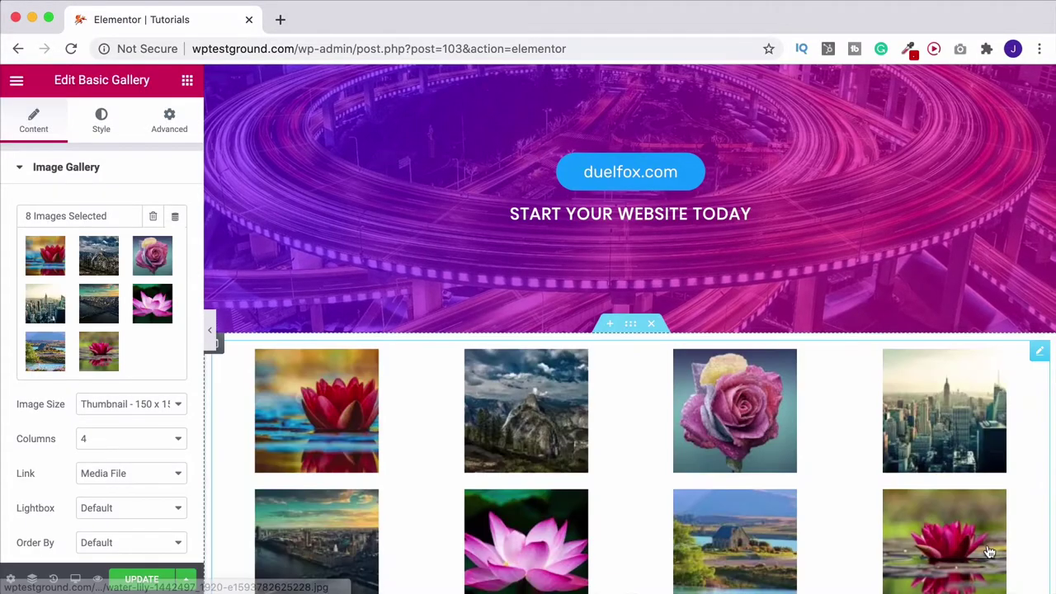
scroll(985, 551, "down", 1)
scroll(987, 551, "down", 3)
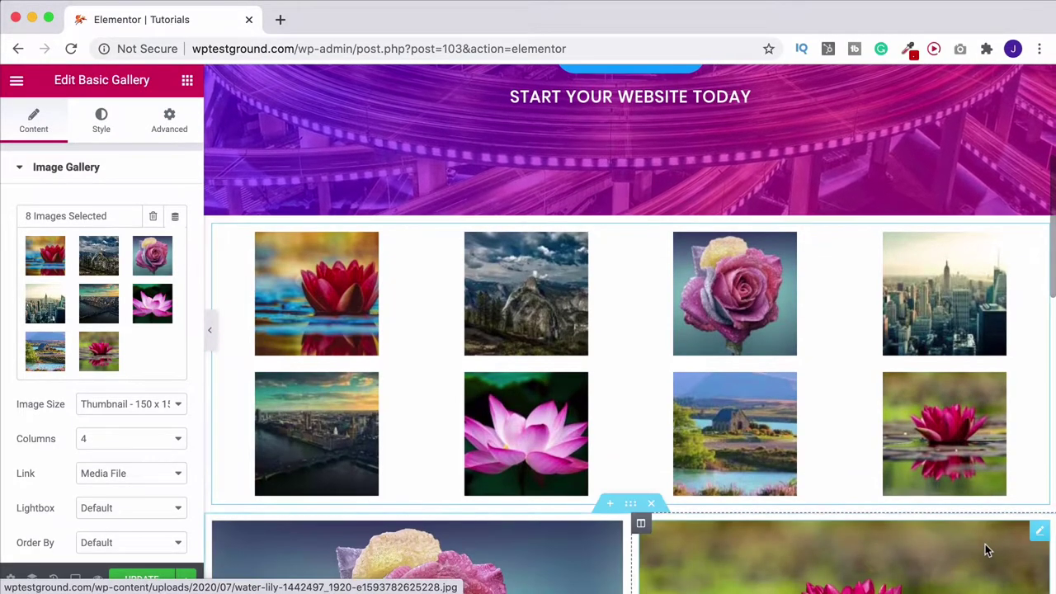
scroll(985, 543, "down", 1)
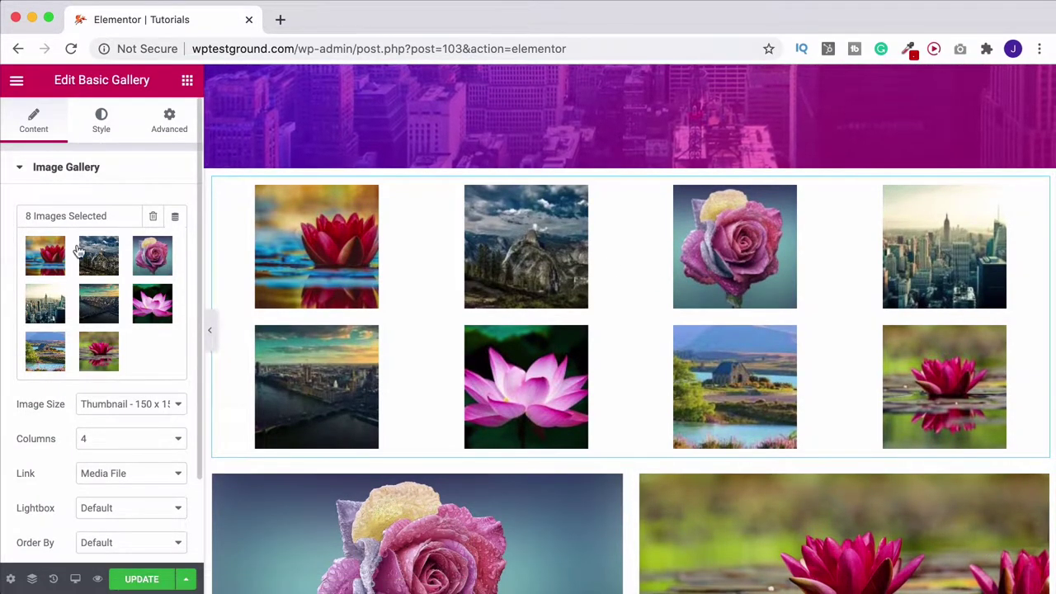
Compare the Medium, Medium Large and Large image sizes, settling on Medium Large - 768 x 0
left_click(107, 405)
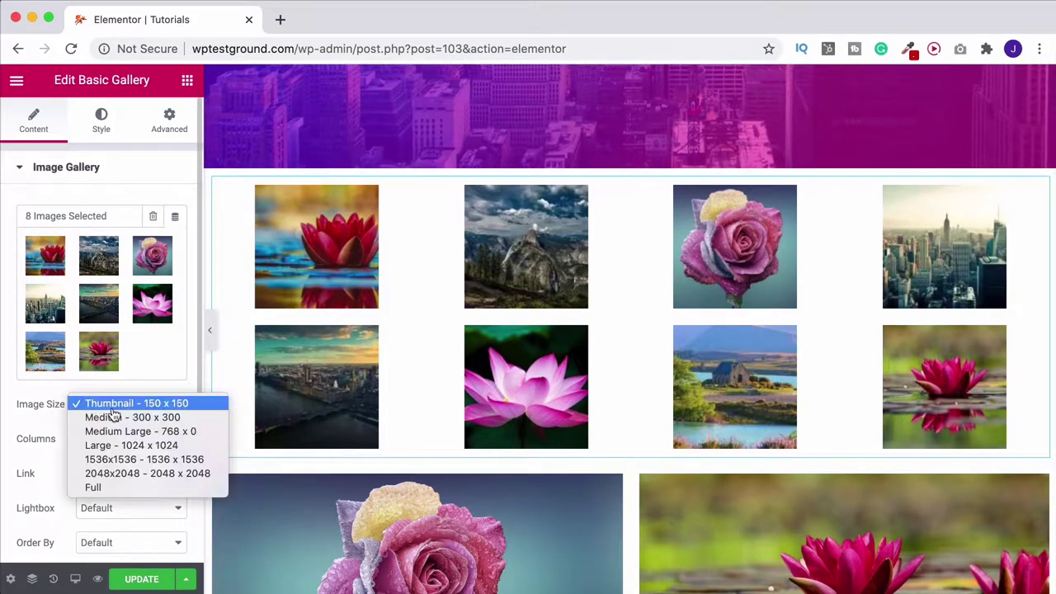
left_click(121, 419)
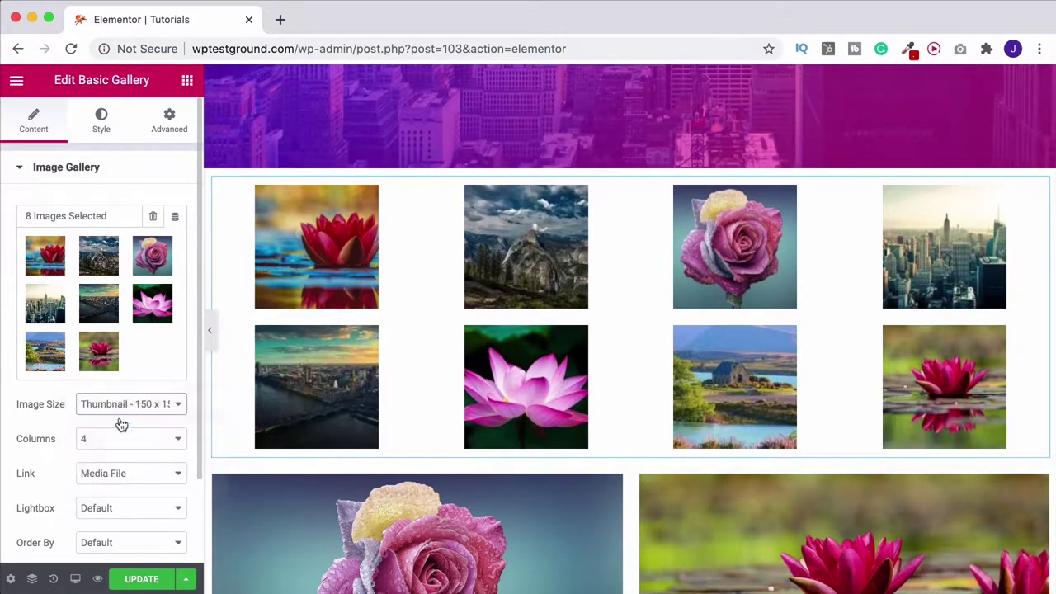
left_click(136, 404)
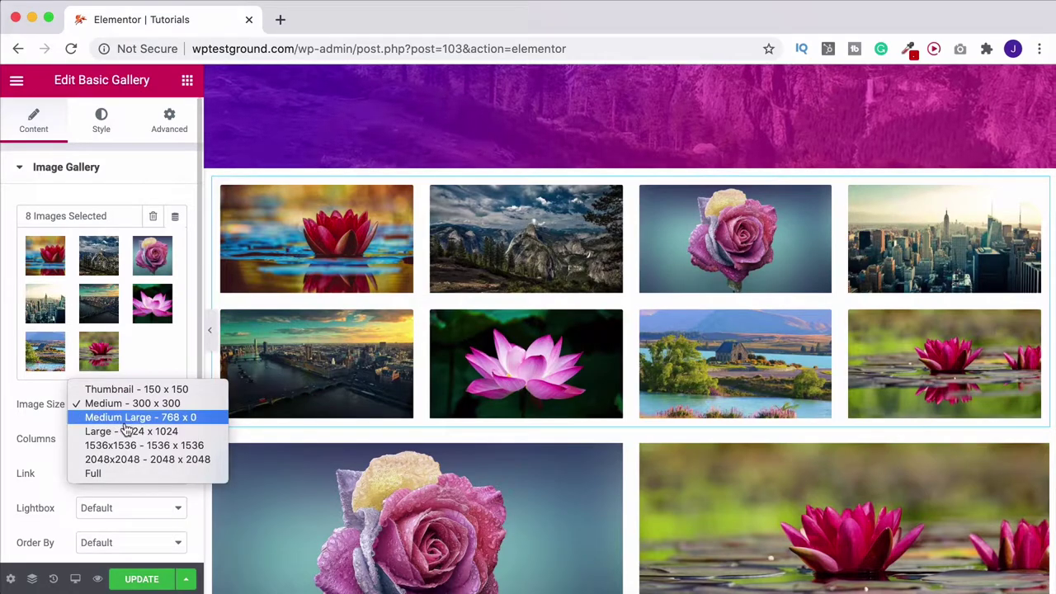
left_click(123, 421)
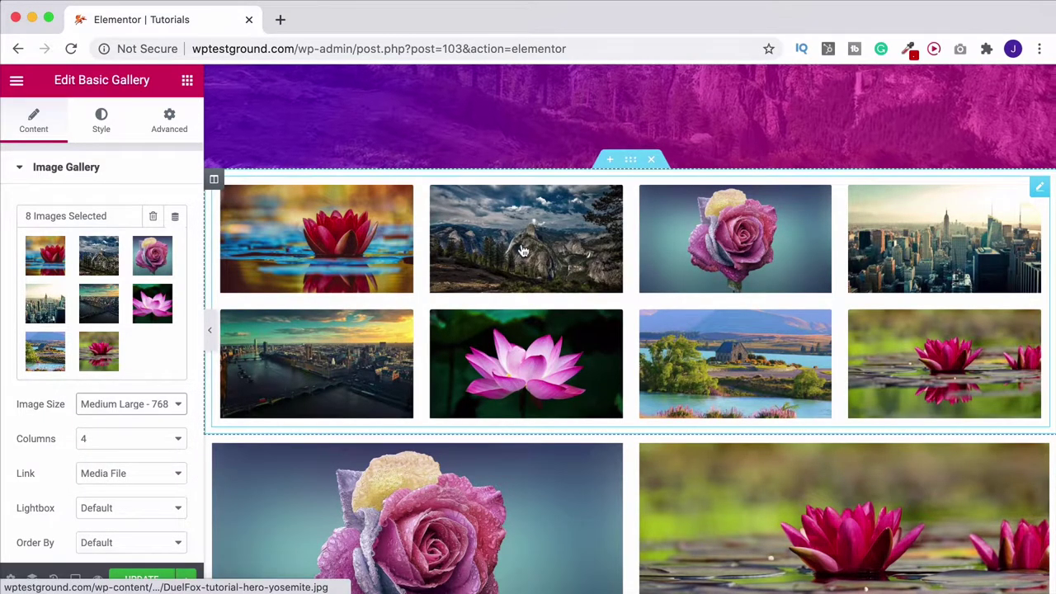
left_click(93, 404)
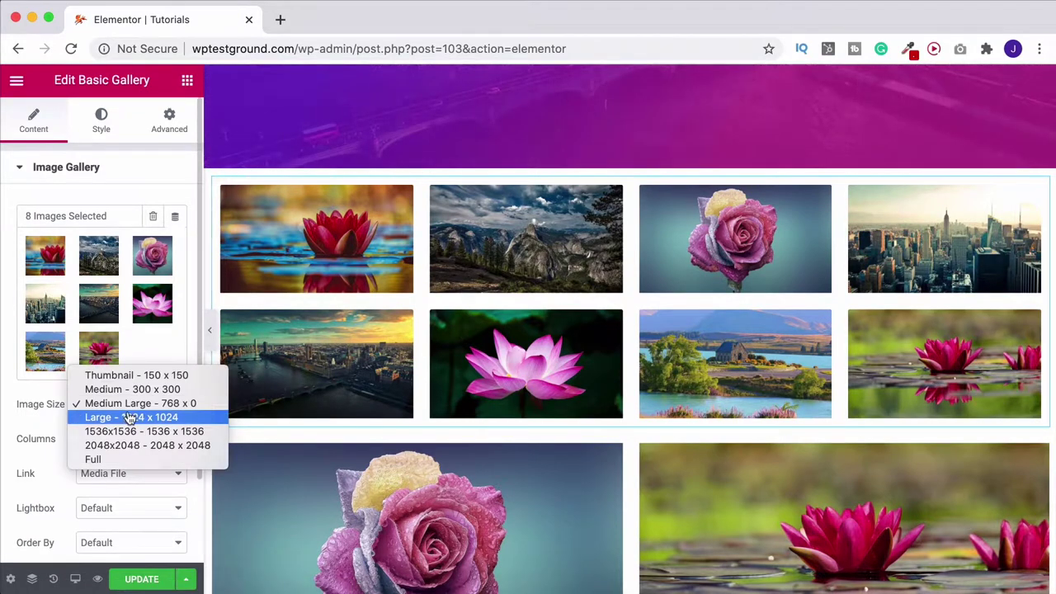
left_click(129, 417)
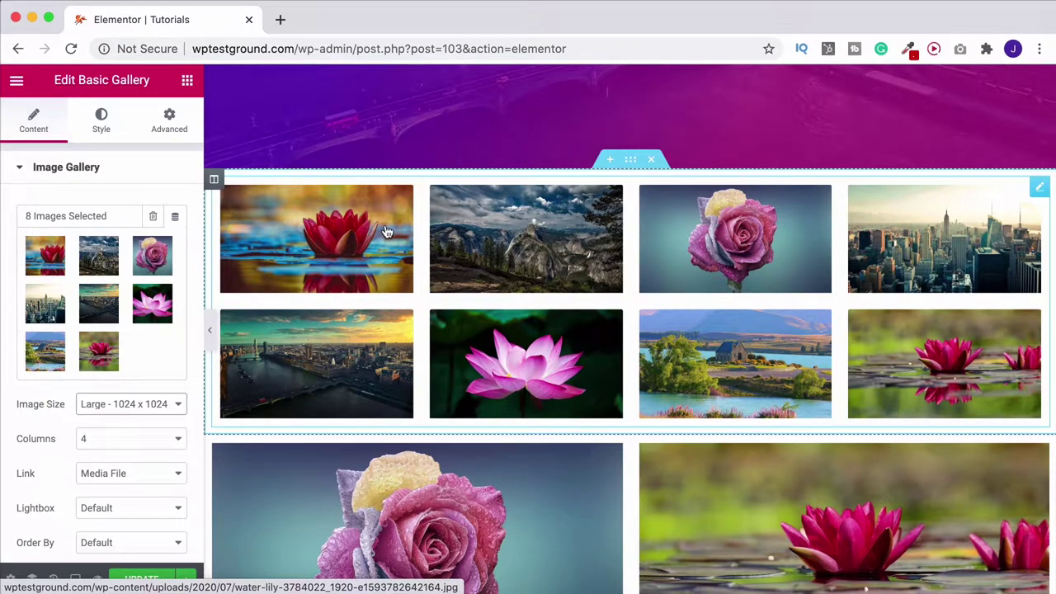
left_click(104, 404)
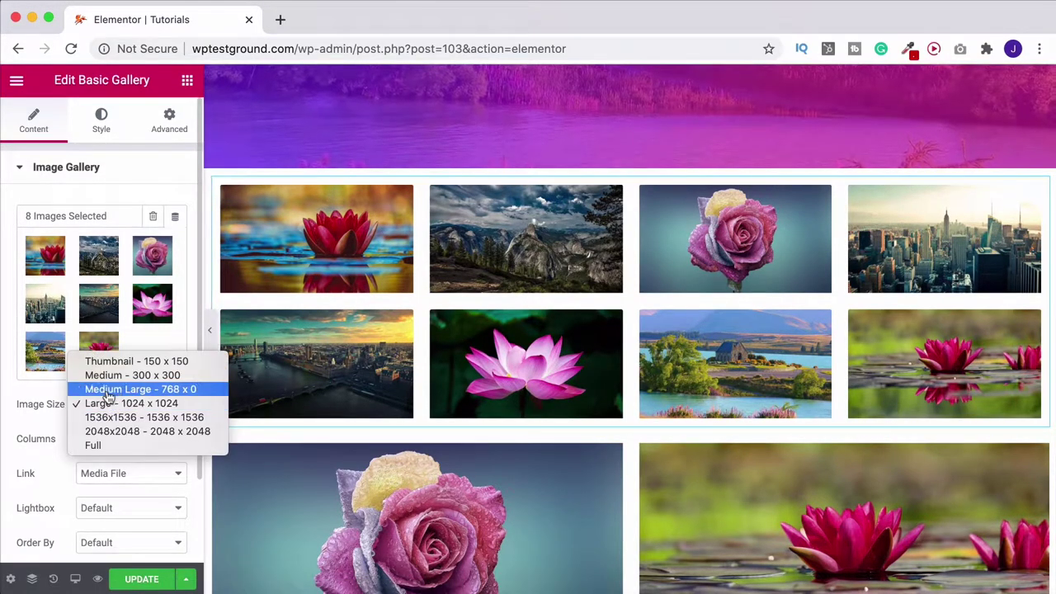
left_click(109, 390)
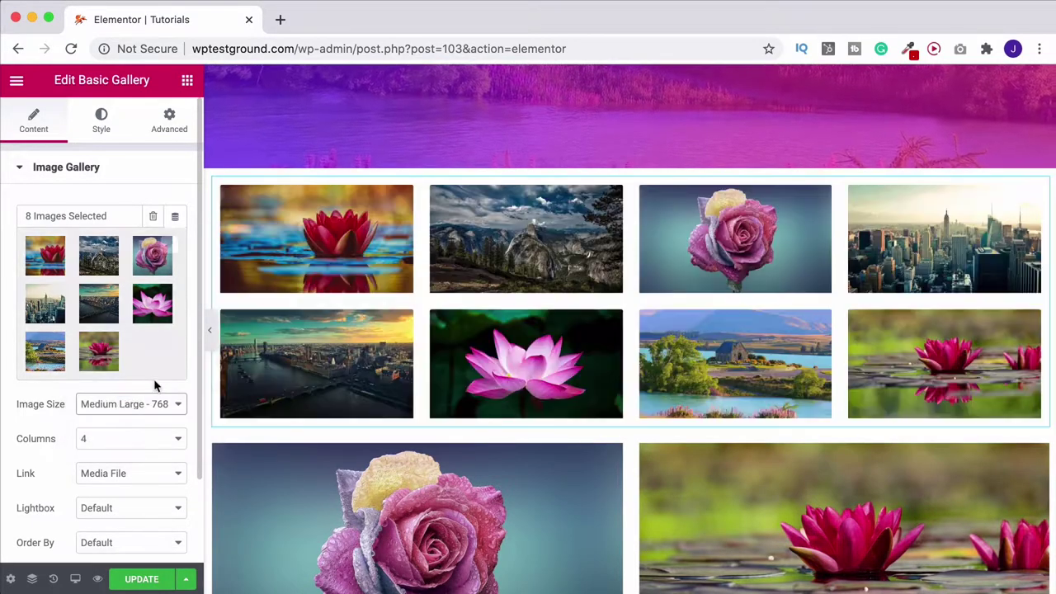
scroll(125, 435, "down", 2)
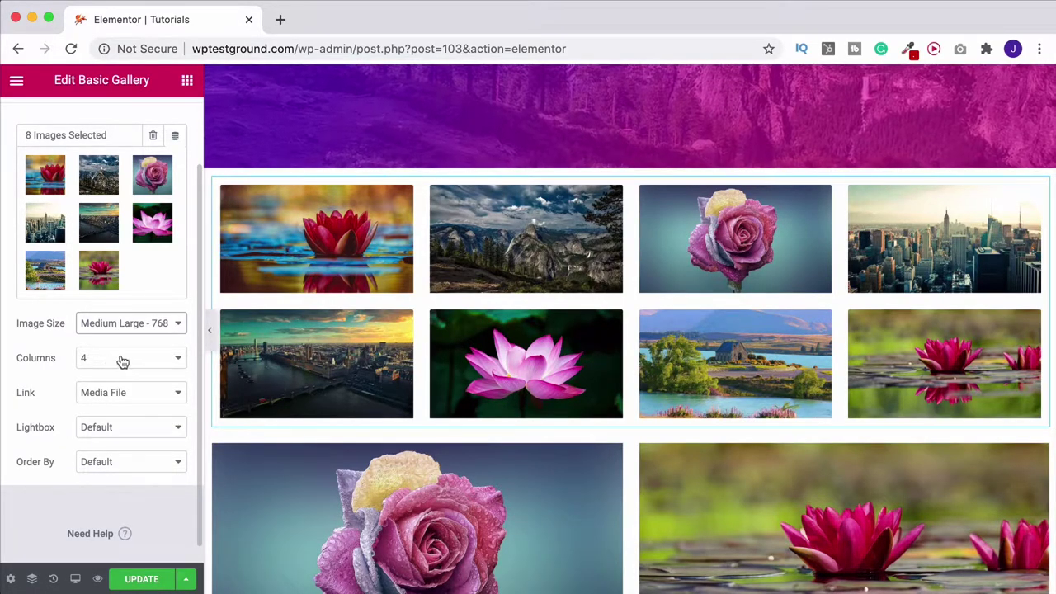
Try three and two gallery columns, then return to four columns
left_click(140, 359)
left_click(87, 343)
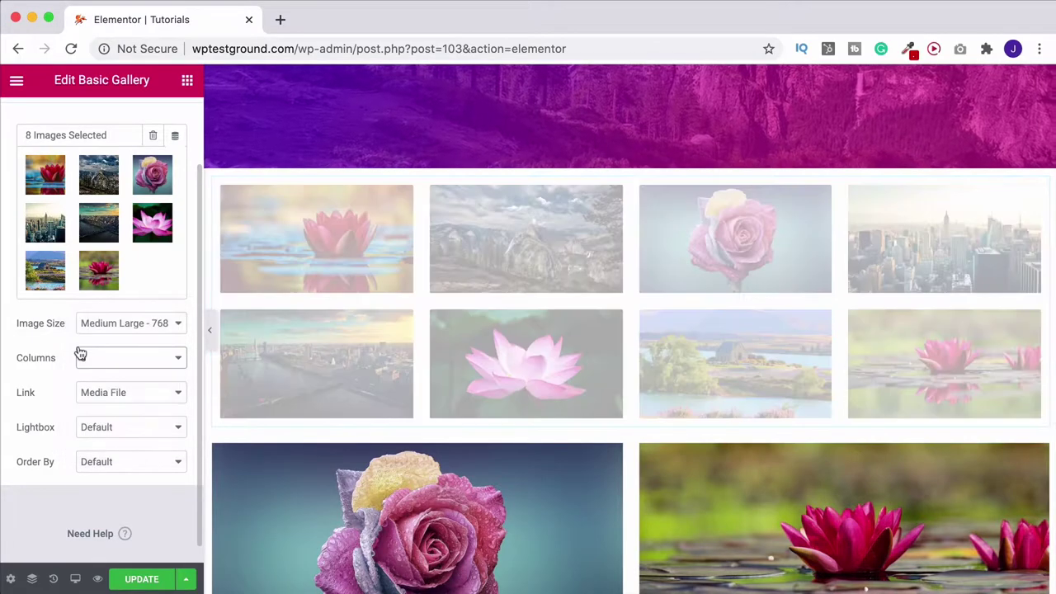
left_click(161, 360)
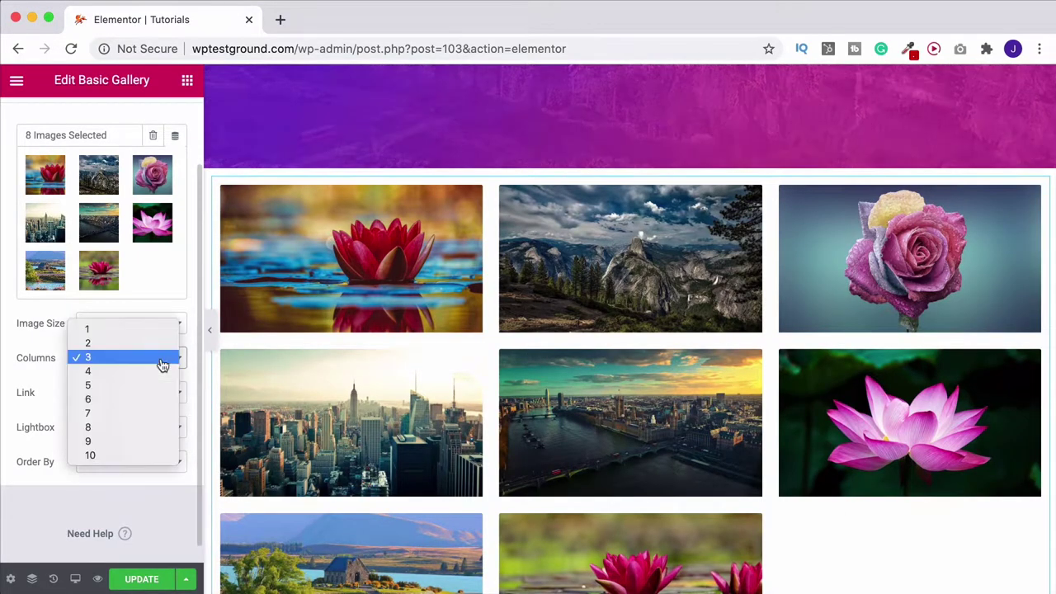
left_click(103, 343)
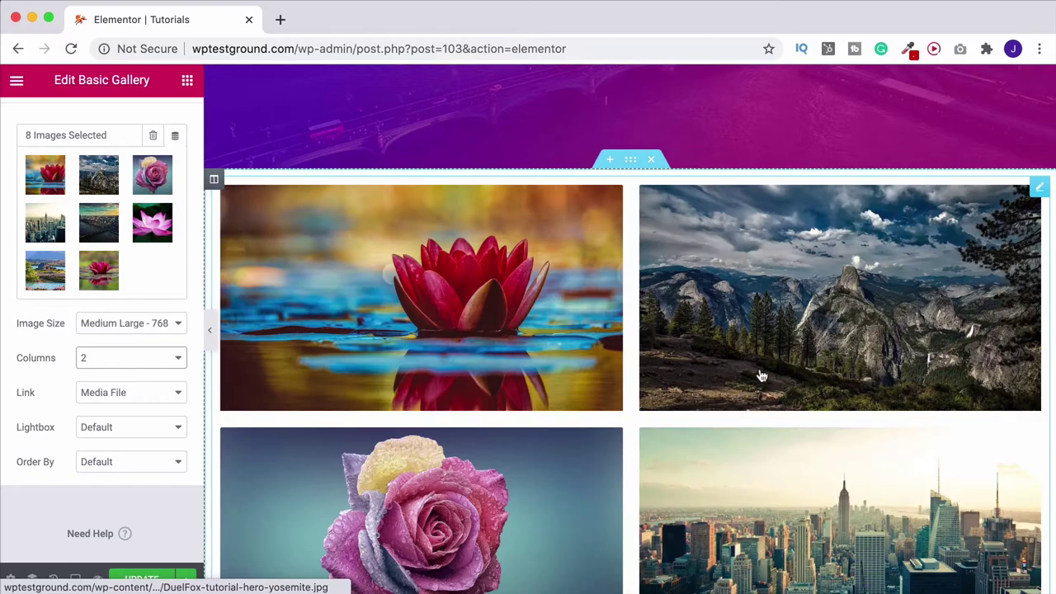
left_click(120, 359)
left_click(106, 385)
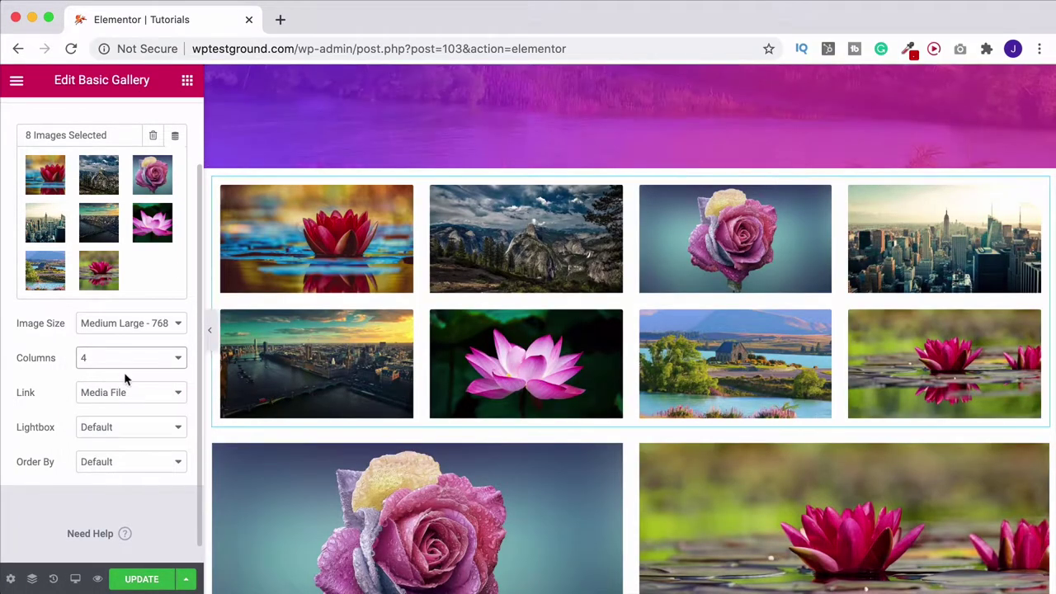
Keep the image link on Media File and preview the rose in the lightbox, then close it
left_click(130, 394)
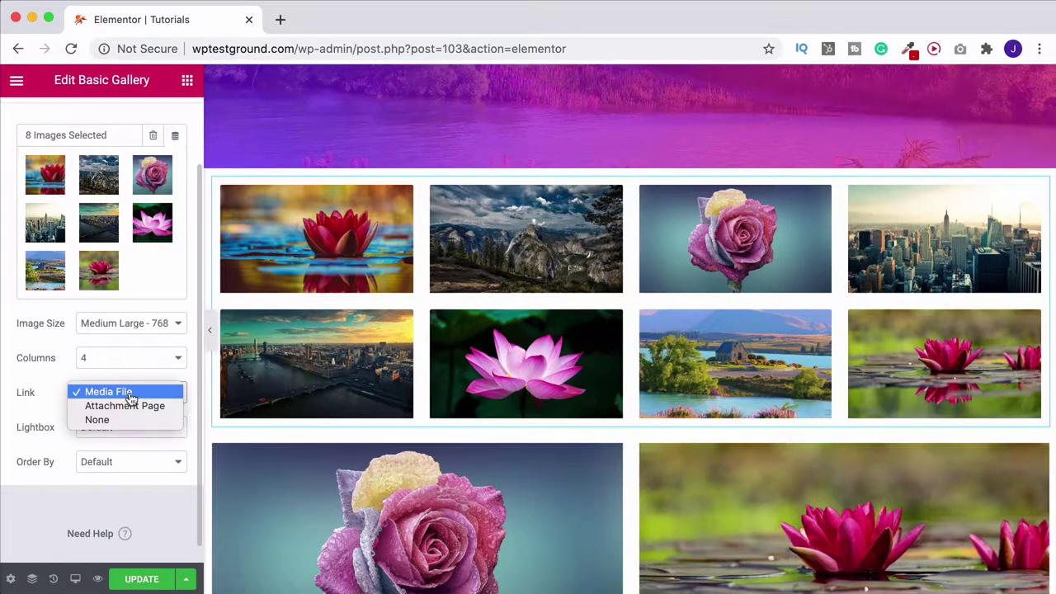
left_click(124, 396)
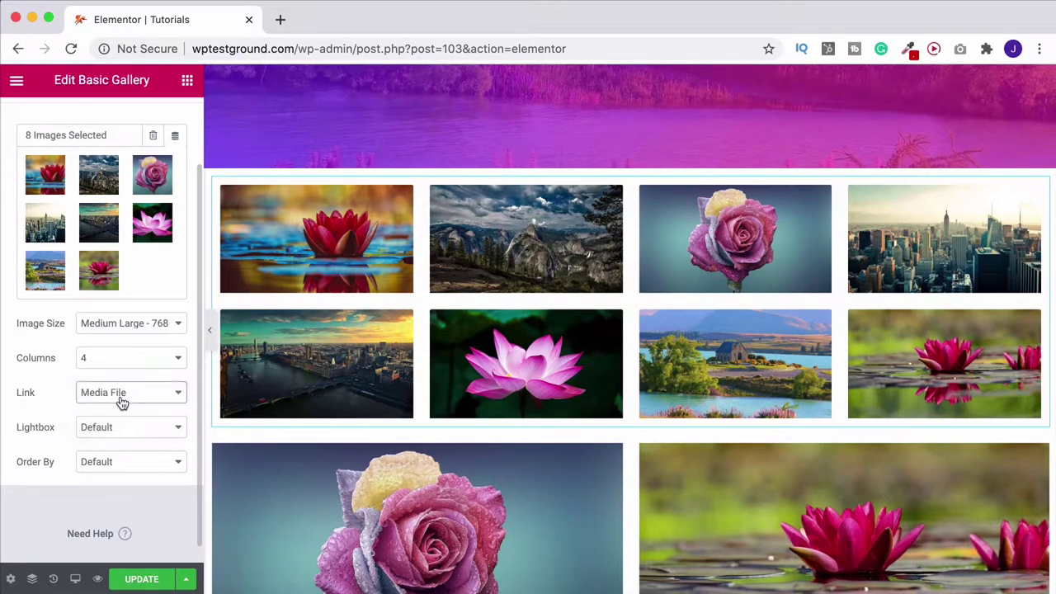
left_click(662, 275)
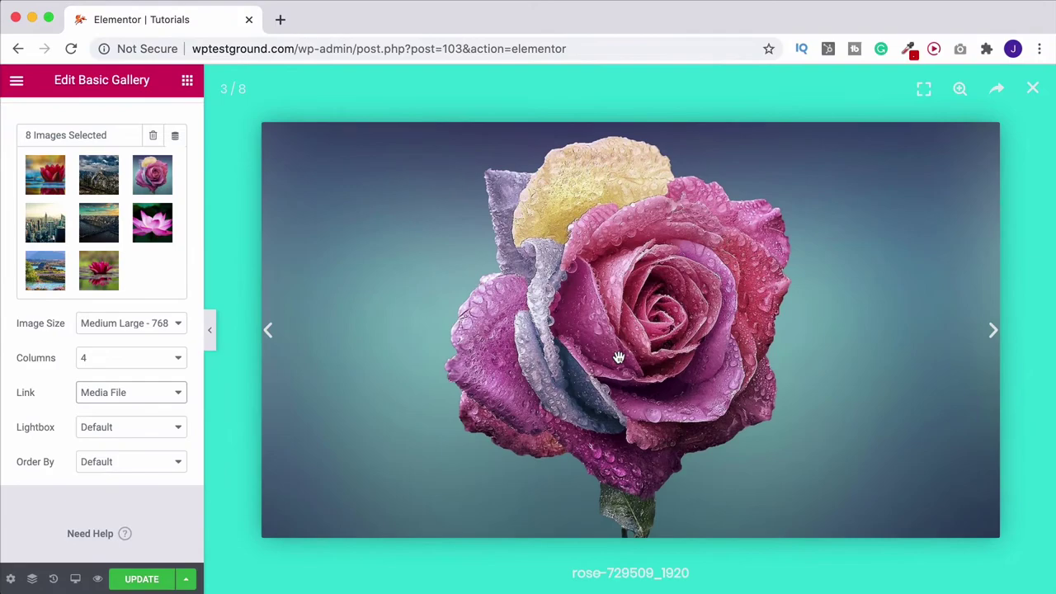
left_click(1036, 89)
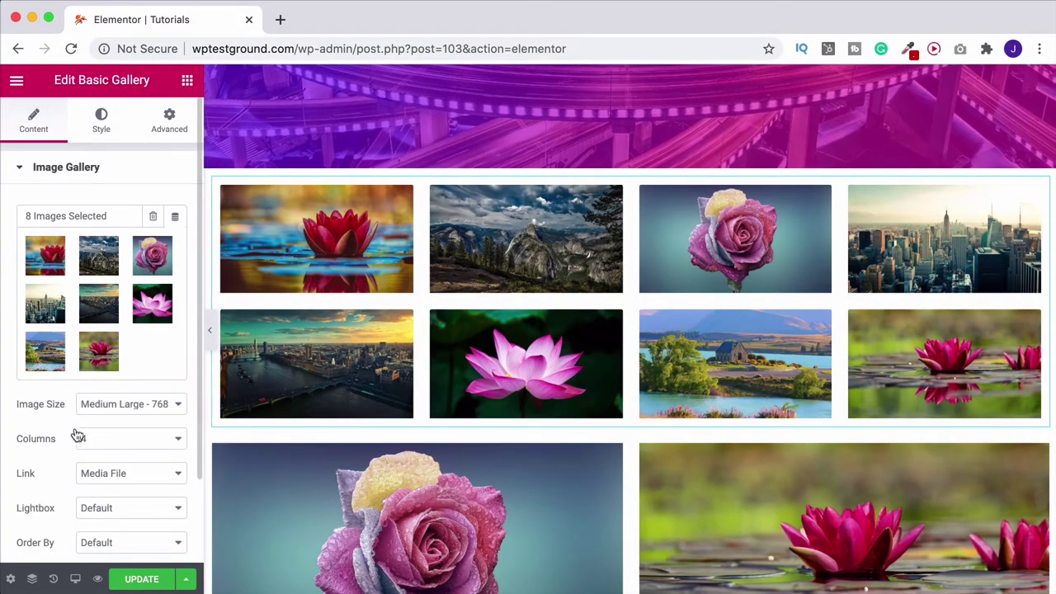
Switch the image Link to None, then back to Media File
scroll(113, 401, "down", 2)
left_click(115, 372)
left_click(107, 401)
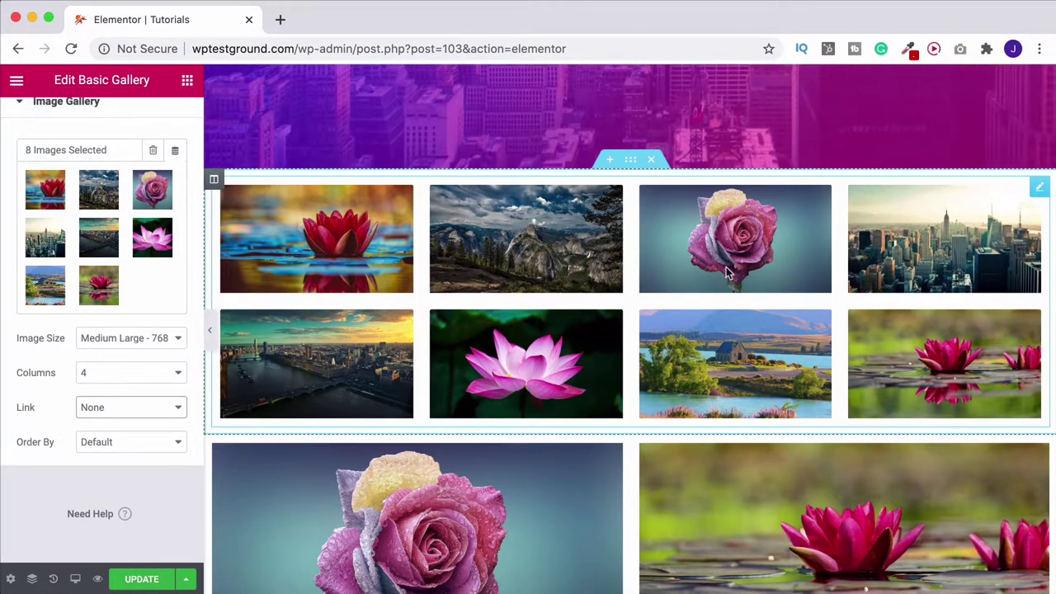
left_click(119, 406)
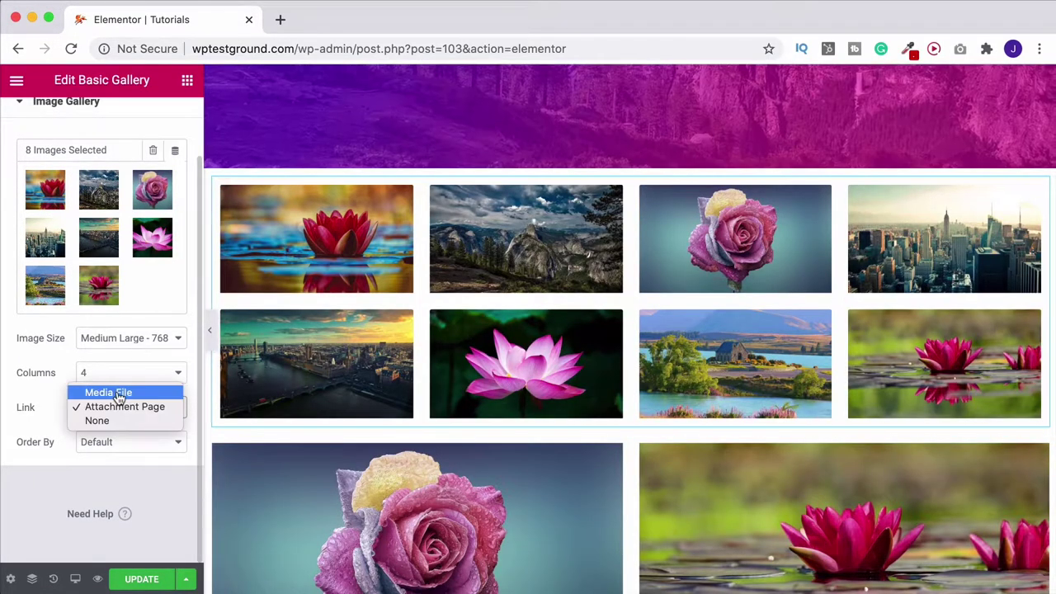
left_click(118, 394)
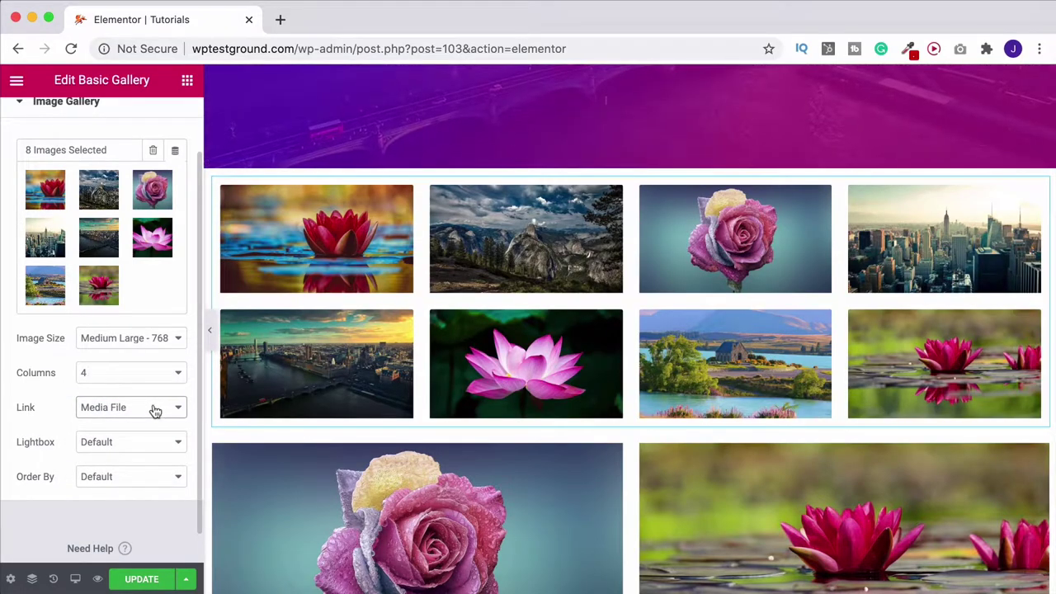
scroll(173, 406, "down", 1)
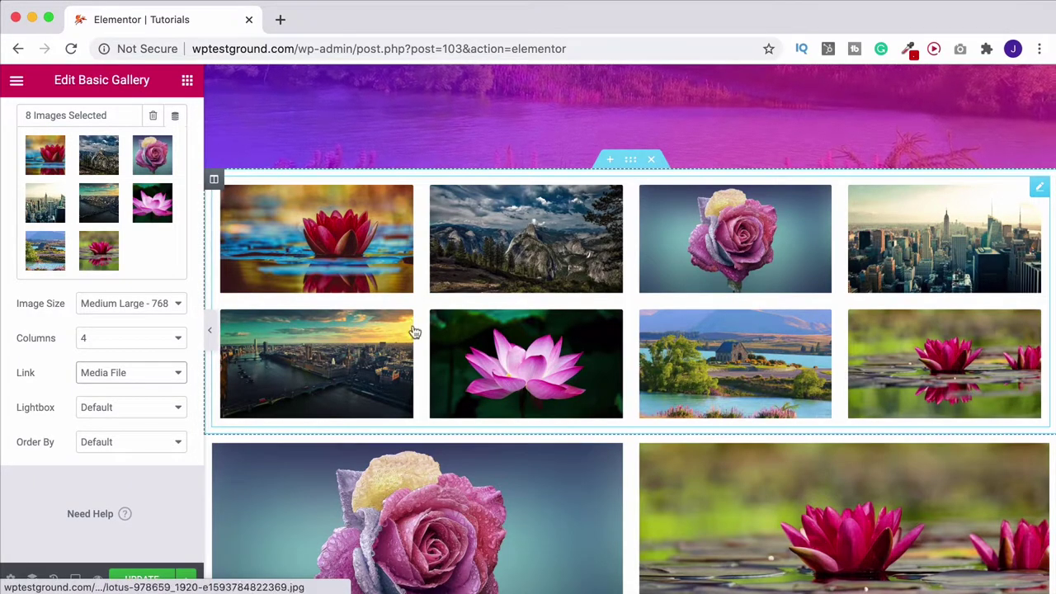
Set Order By to Random to reshuffle the eight gallery images
left_click(107, 441)
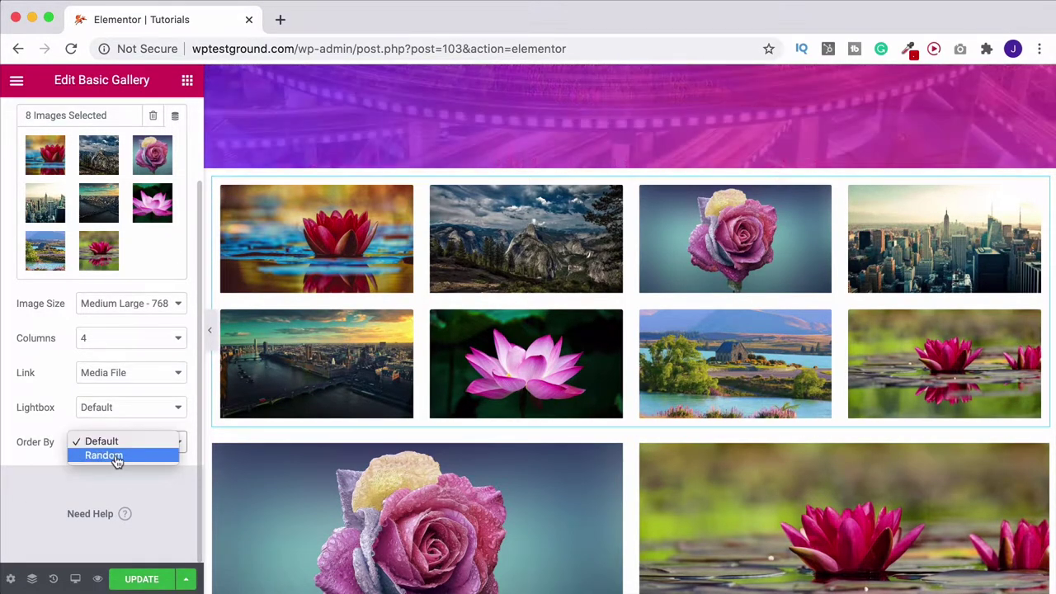
left_click(104, 455)
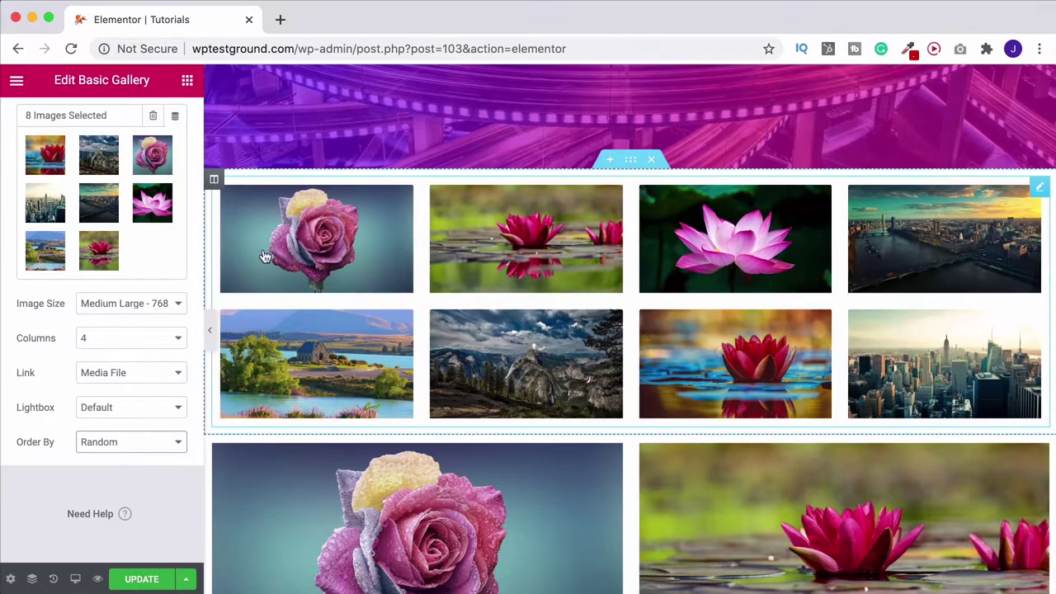
left_click(125, 441)
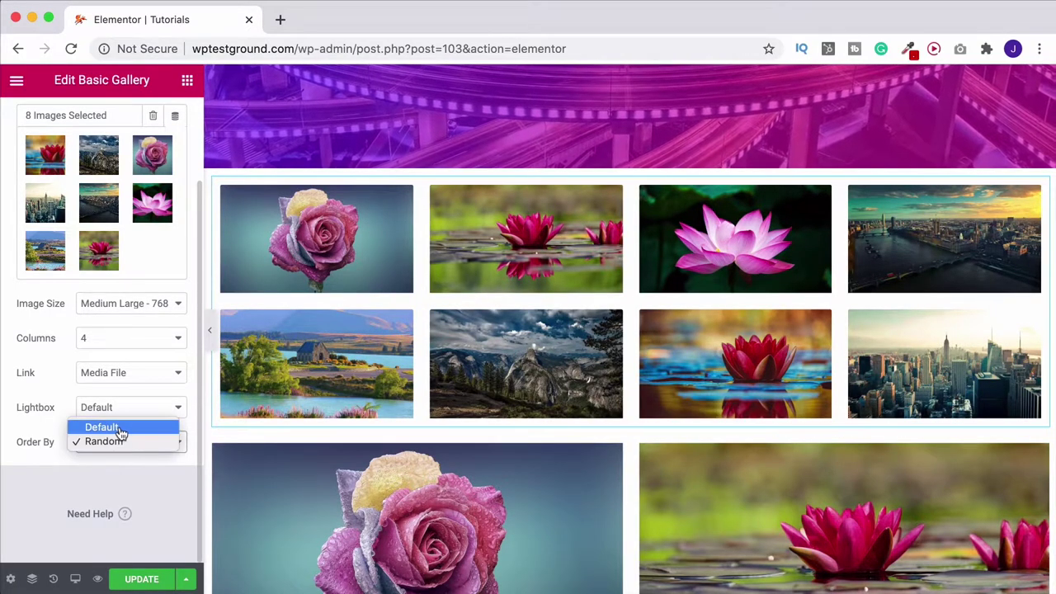
left_click(125, 441)
left_click(119, 443)
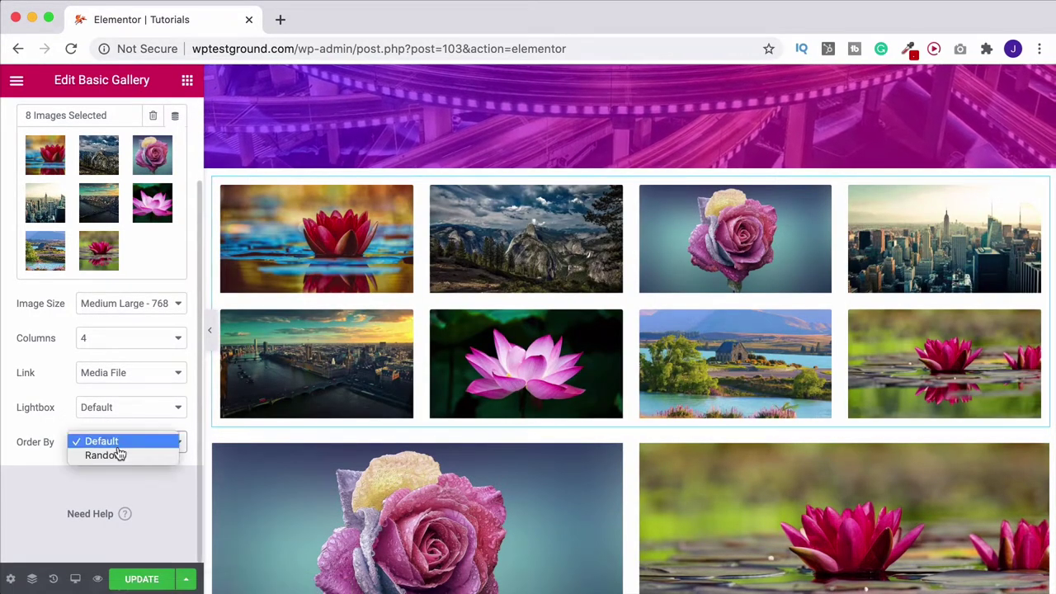
left_click(112, 458)
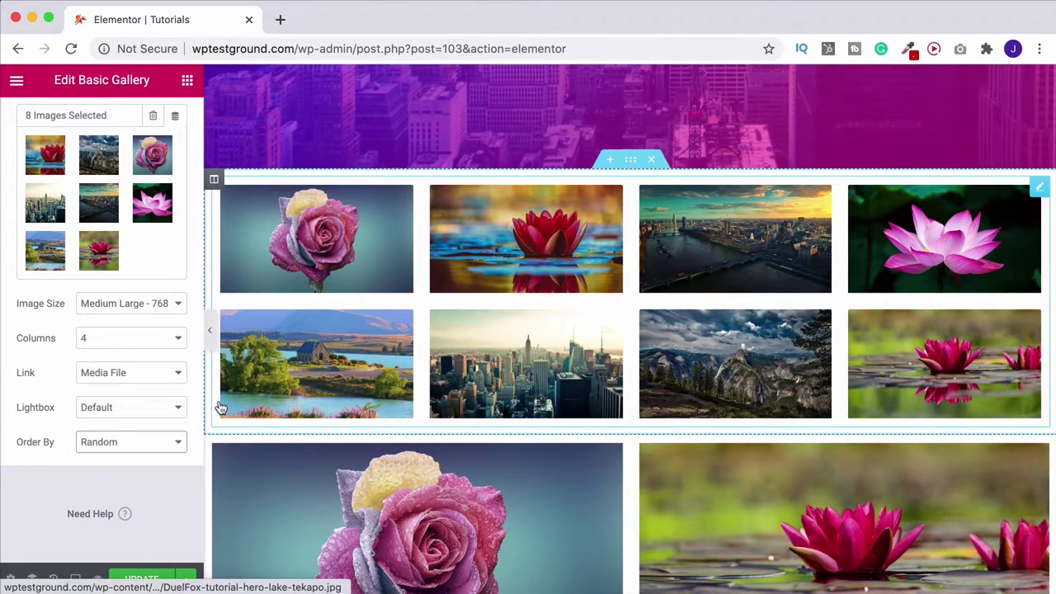
Compare the Default and Random orders, leaving Order By on Random
left_click(173, 441)
left_click(128, 428)
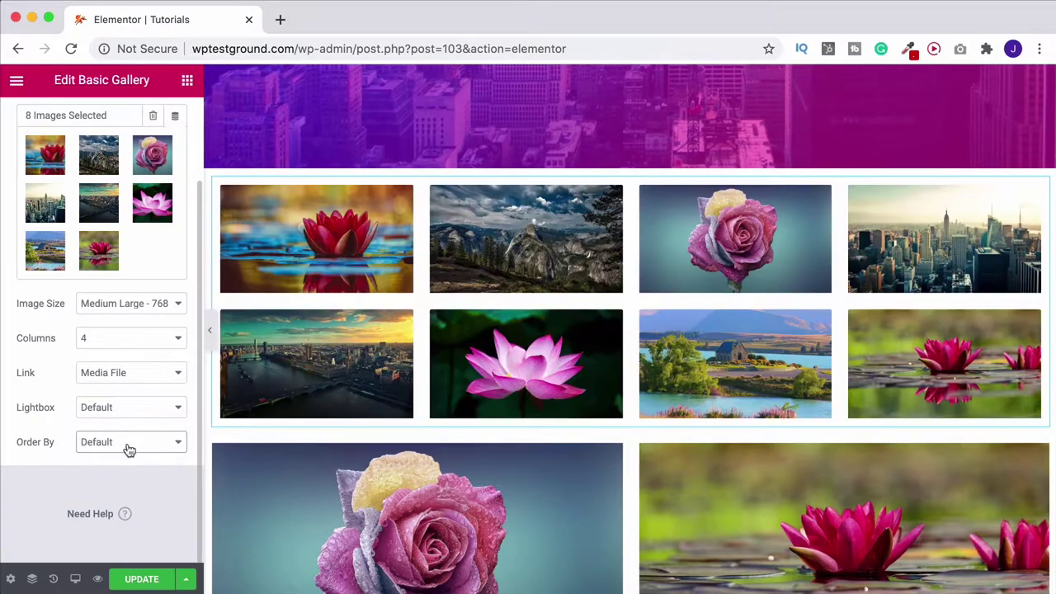
left_click(130, 443)
left_click(105, 458)
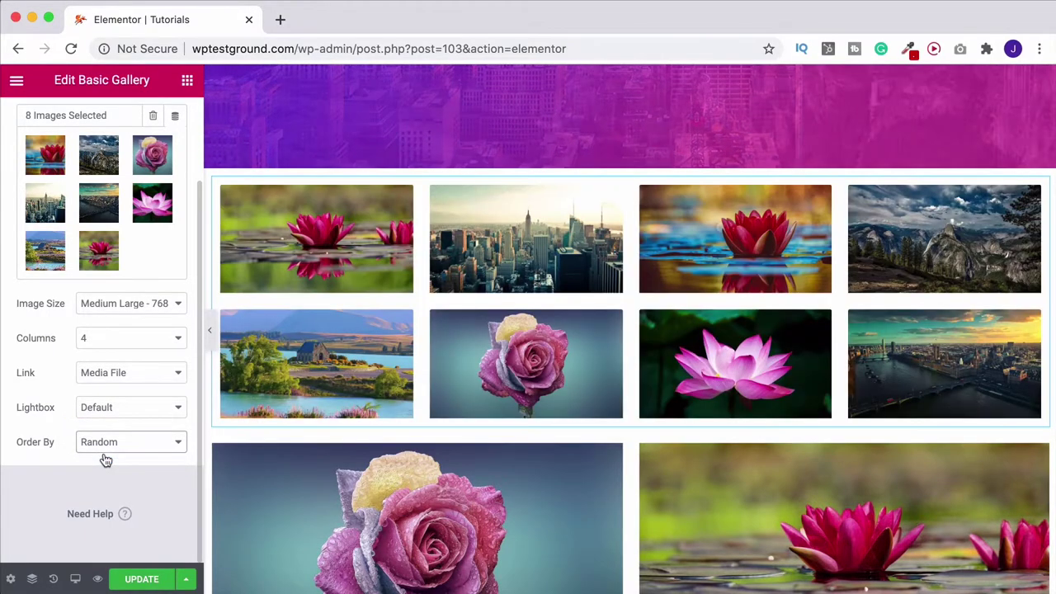
left_click(181, 446)
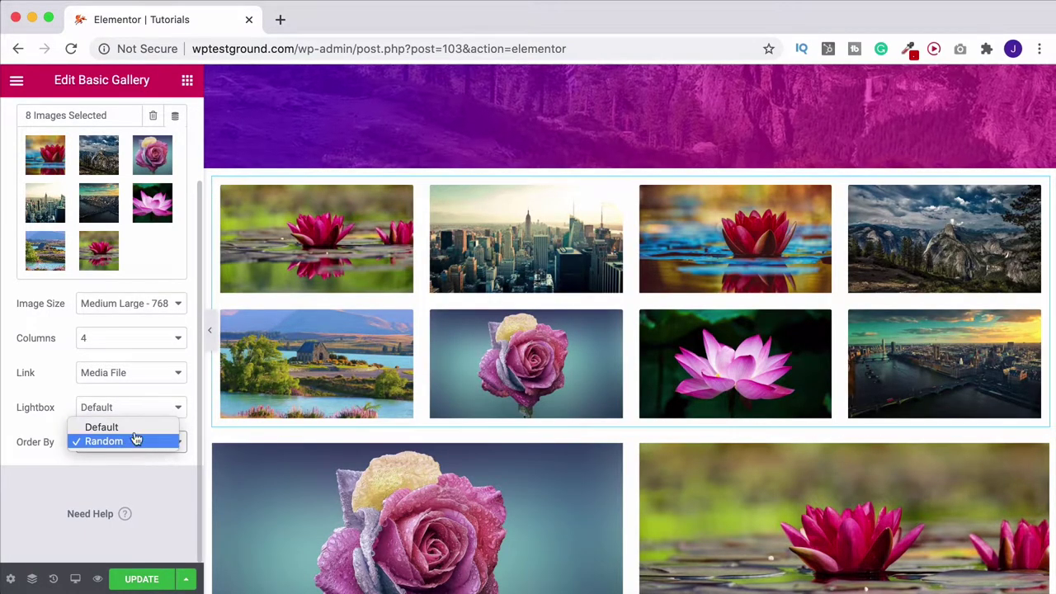
left_click(137, 435)
left_click(135, 444)
left_click(114, 456)
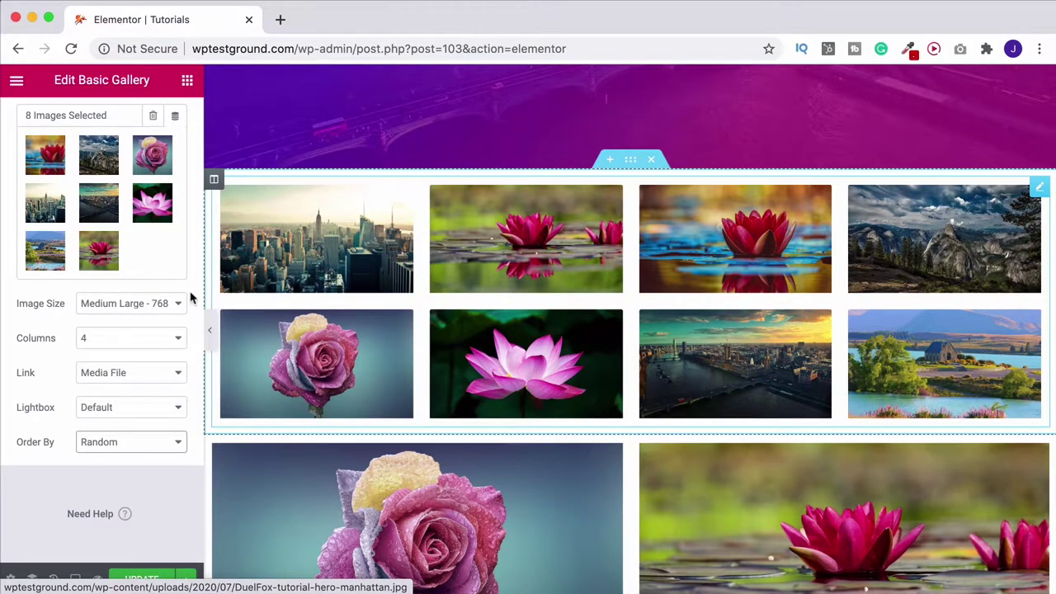
scroll(165, 368, "up", 3)
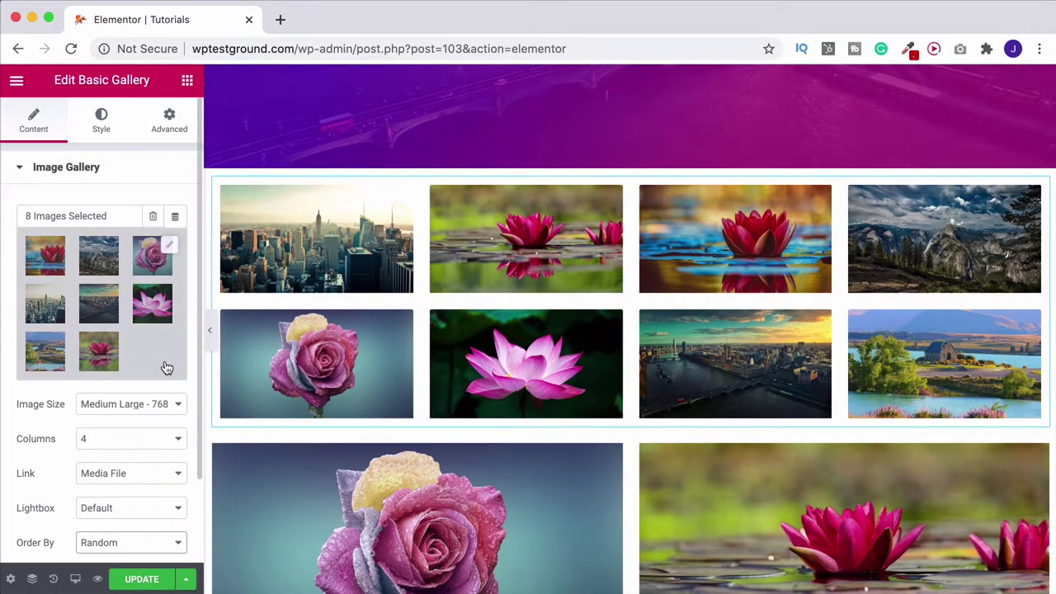
scroll(388, 368, "down", 3)
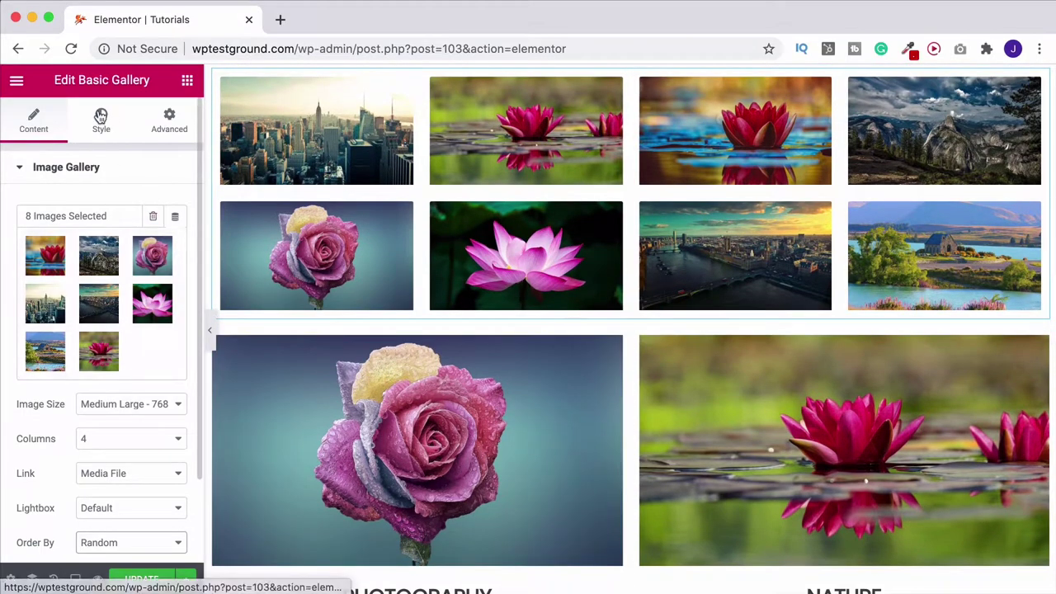
In the Style tab, set image Spacing to Custom with a value of 5
left_click(101, 117)
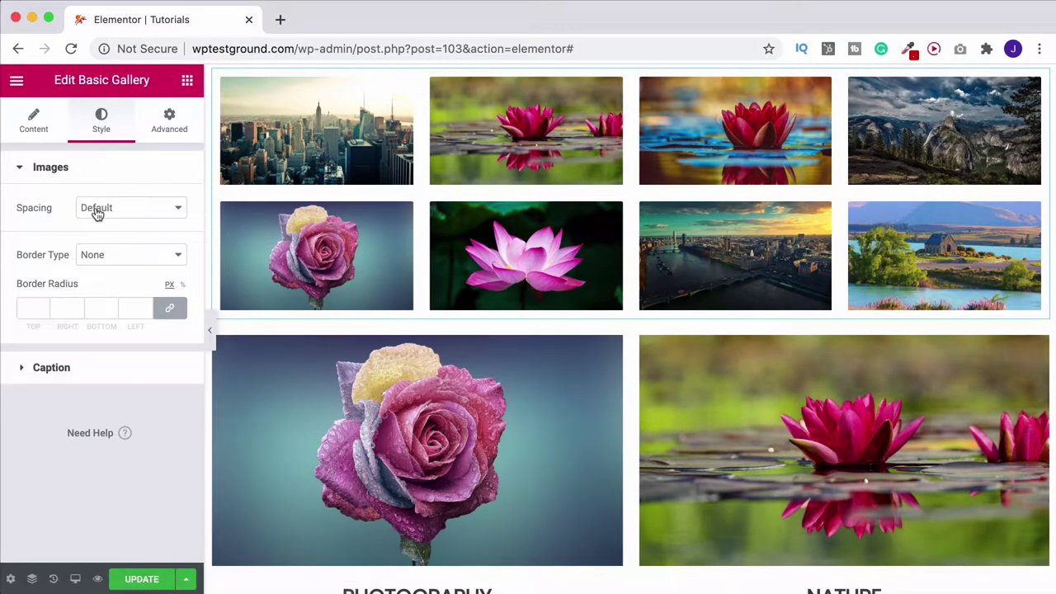
left_click(148, 216)
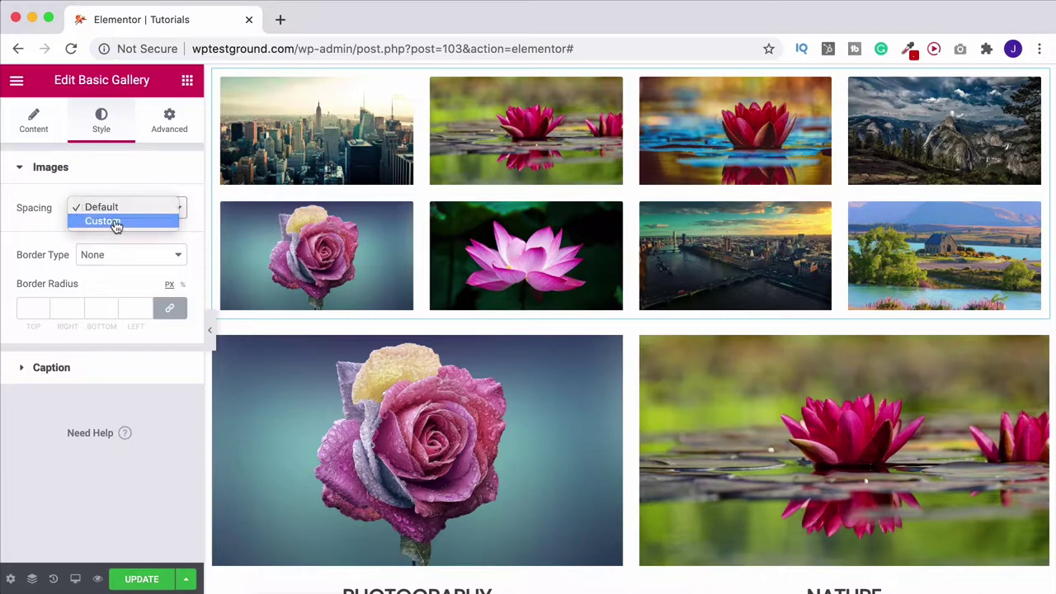
left_click(116, 229)
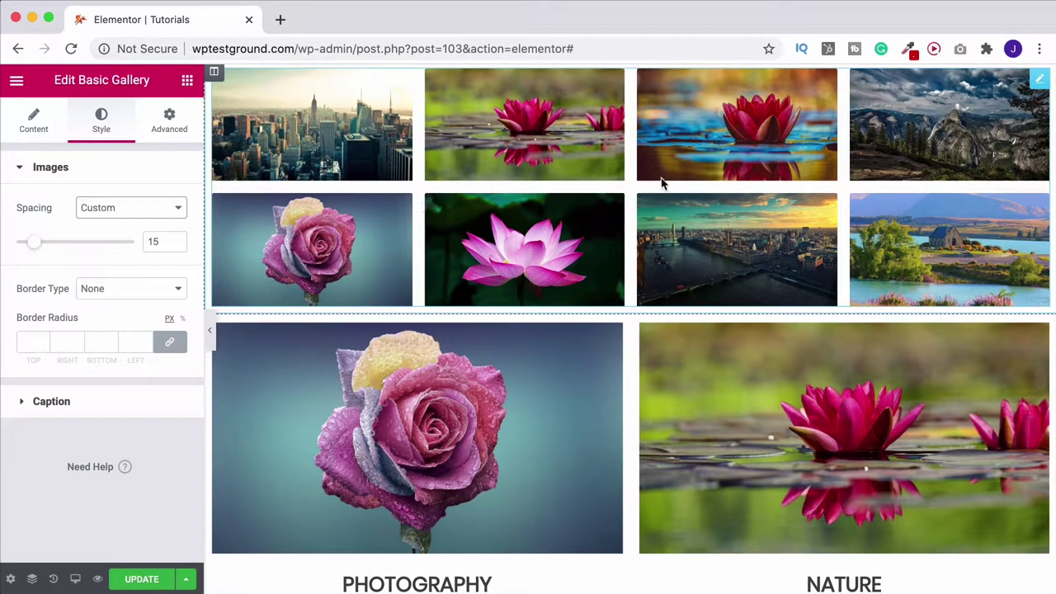
mouse_move(33, 242)
left_mouse_down()
mouse_move(83, 245)
mouse_move(27, 251)
left_mouse_up()
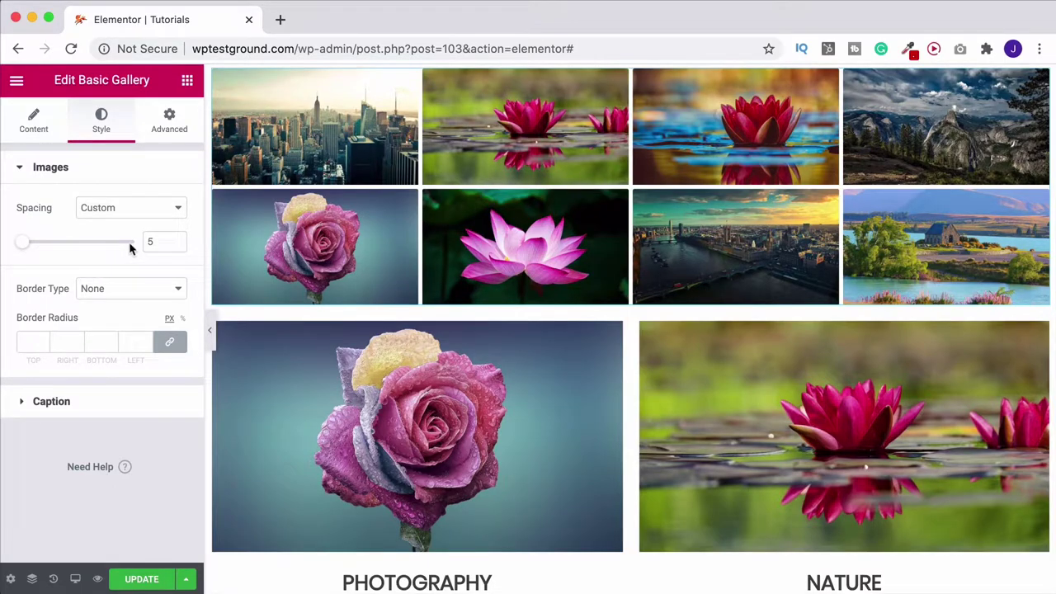
scroll(264, 202, "up", 1)
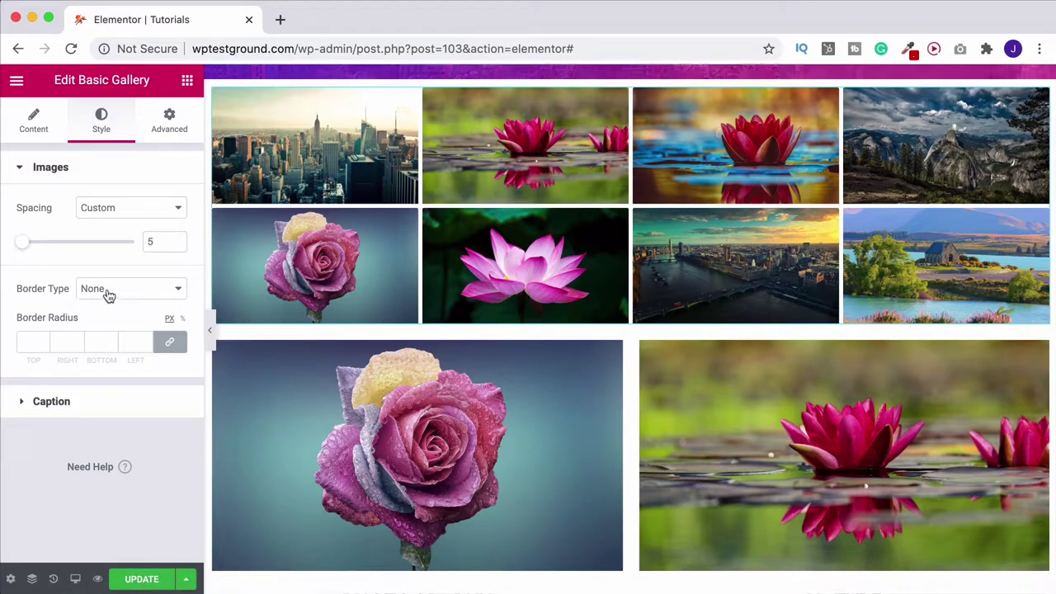
Give the gallery images a Solid border, then unlink the widths and enter 0 for each side
left_click(108, 295)
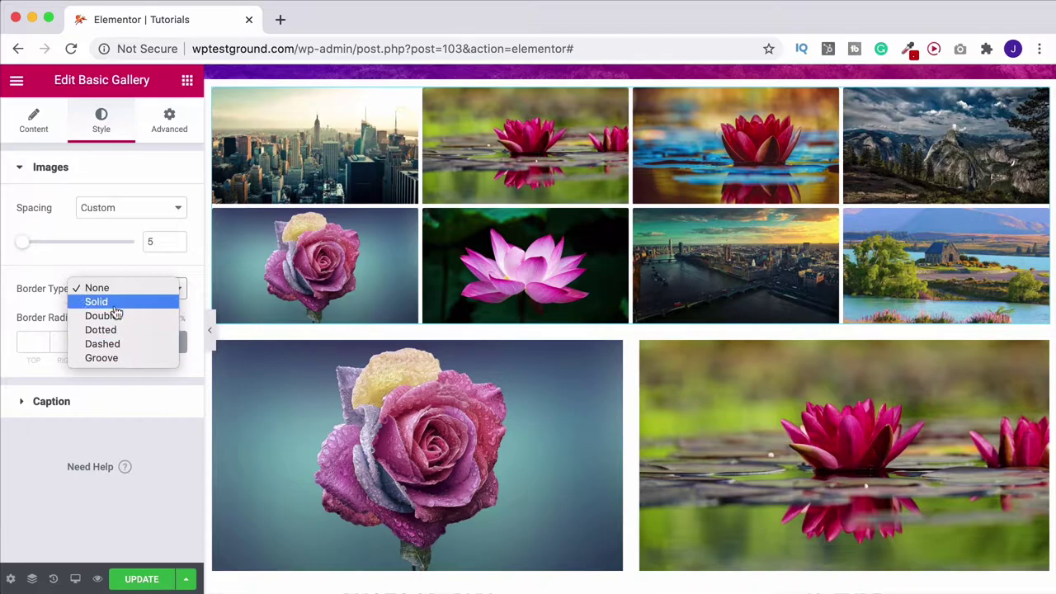
left_click(109, 302)
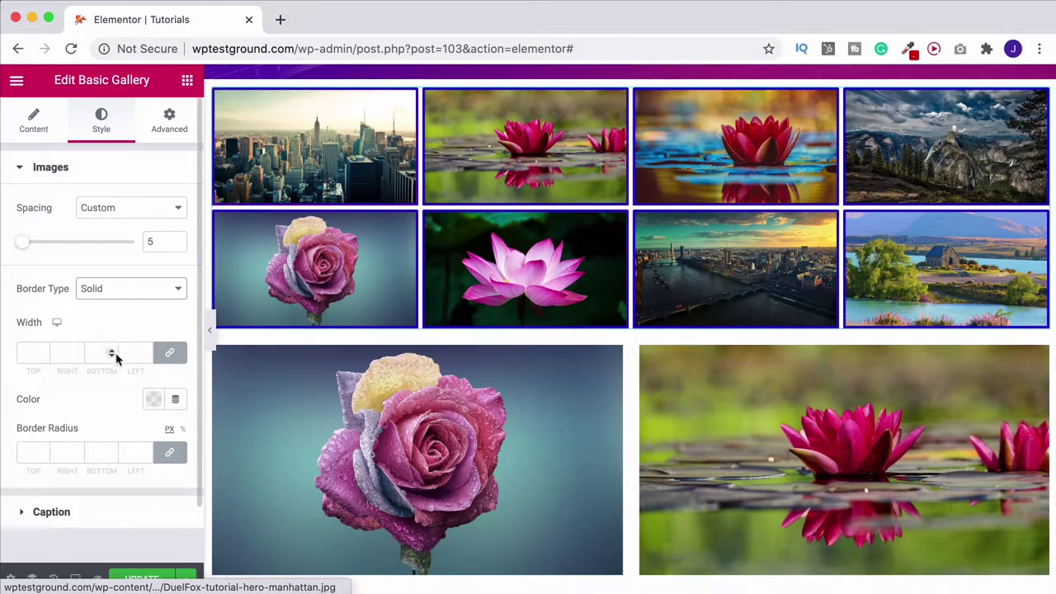
left_click(154, 400)
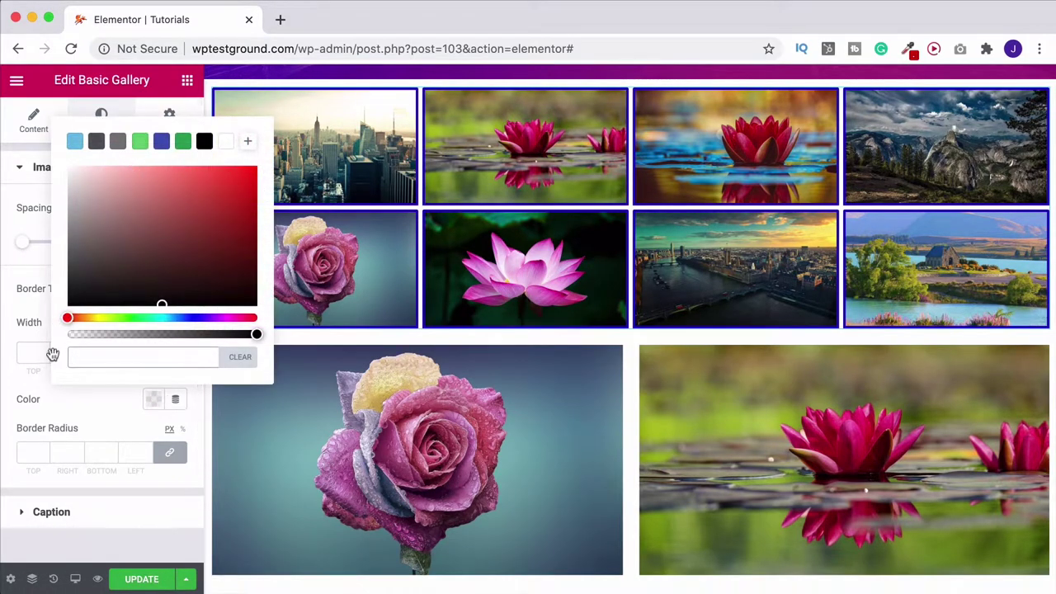
left_click_drag(23, 401, 30, 401)
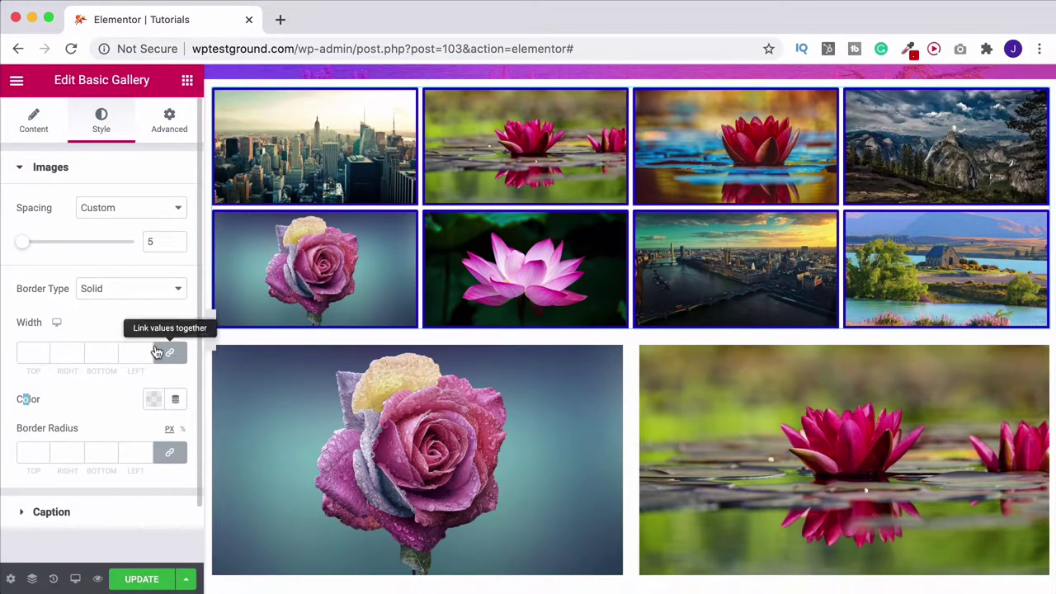
left_click_drag(43, 354, 43, 355)
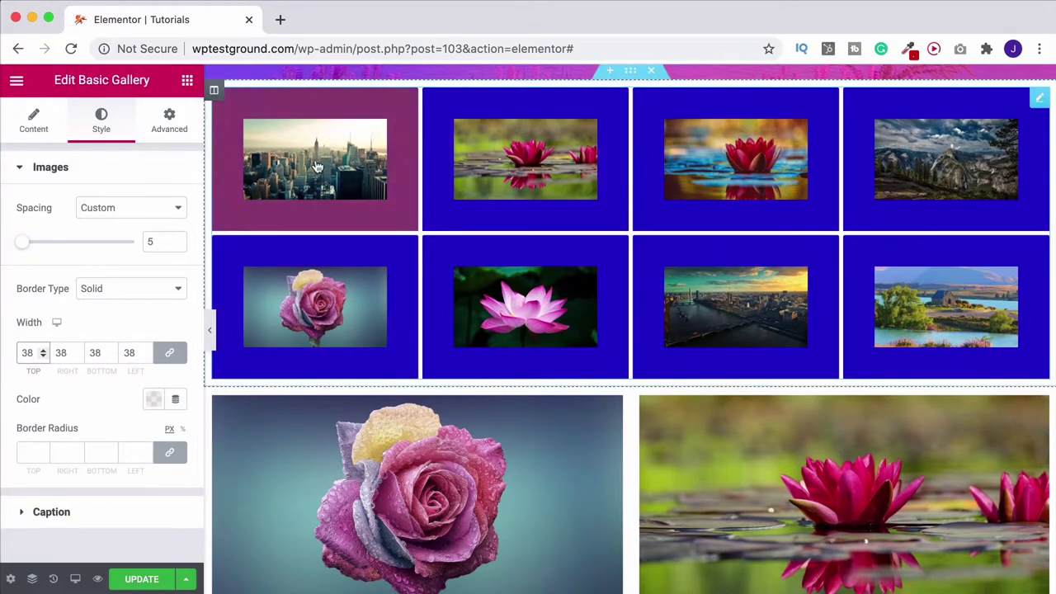
left_click(158, 352)
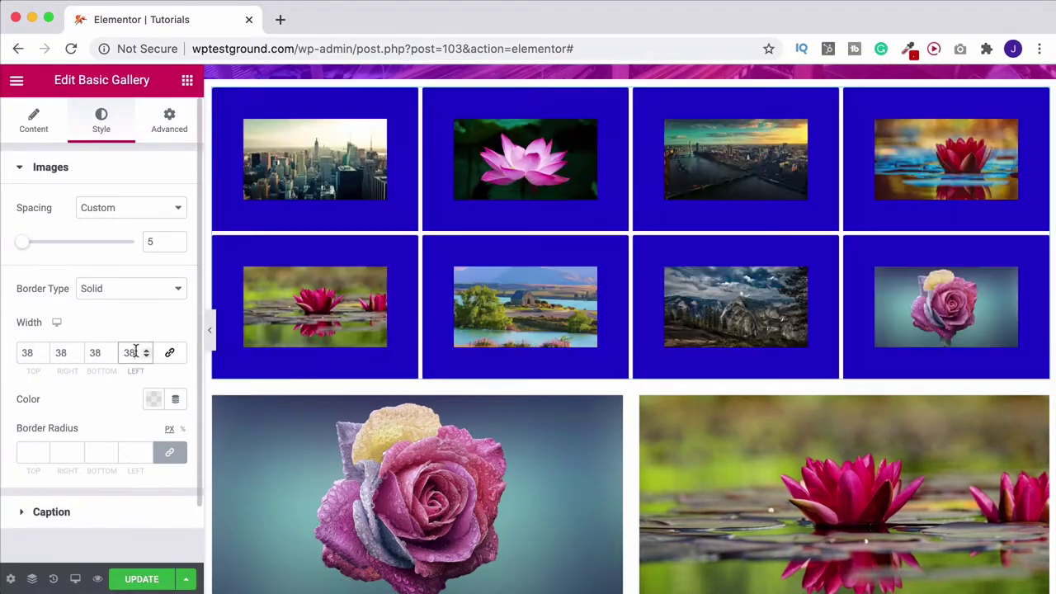
type("0")
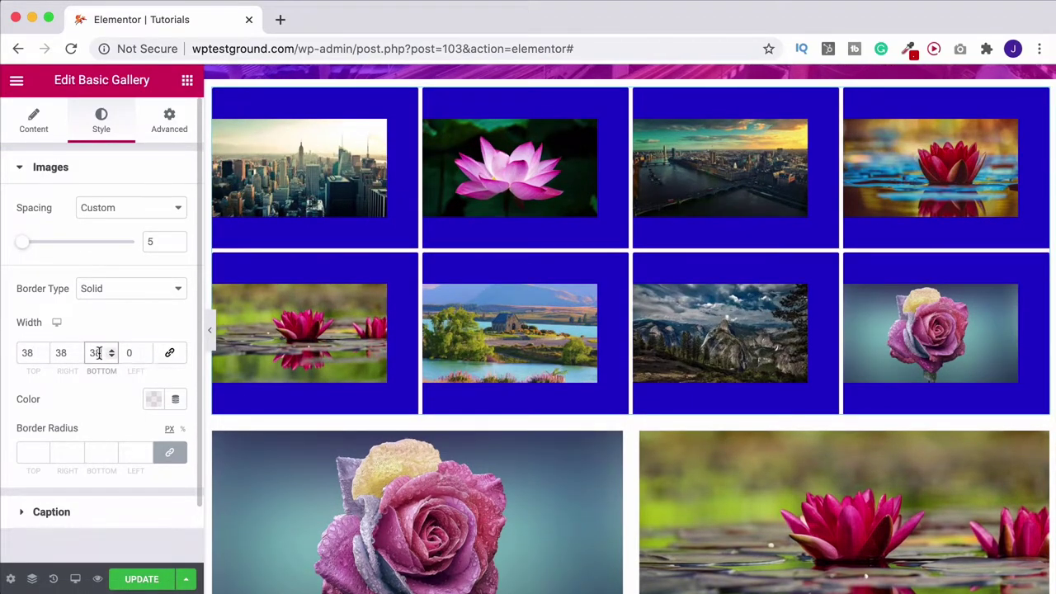
type("00")
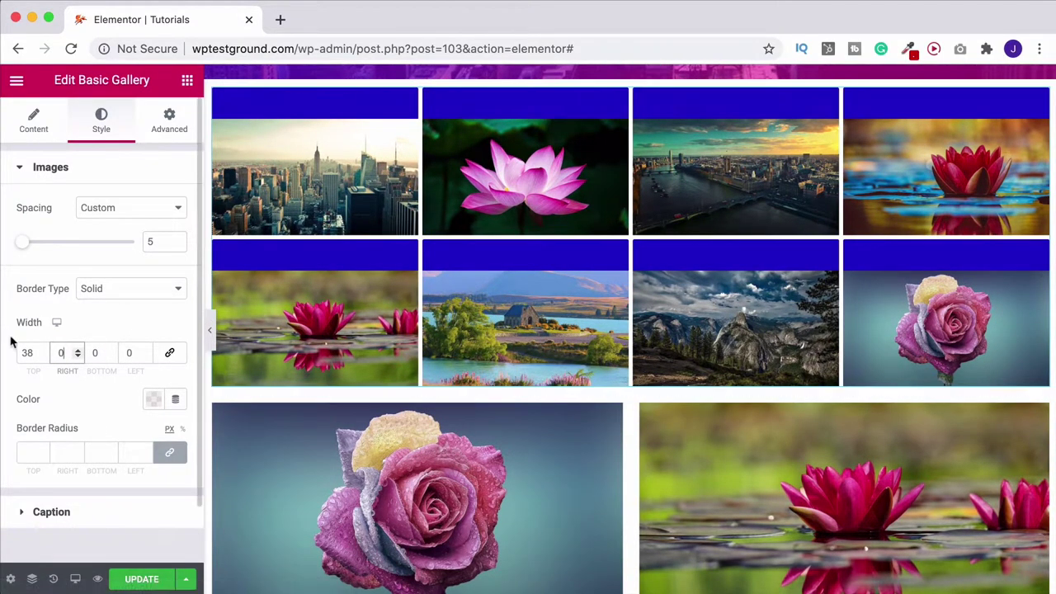
type("0")
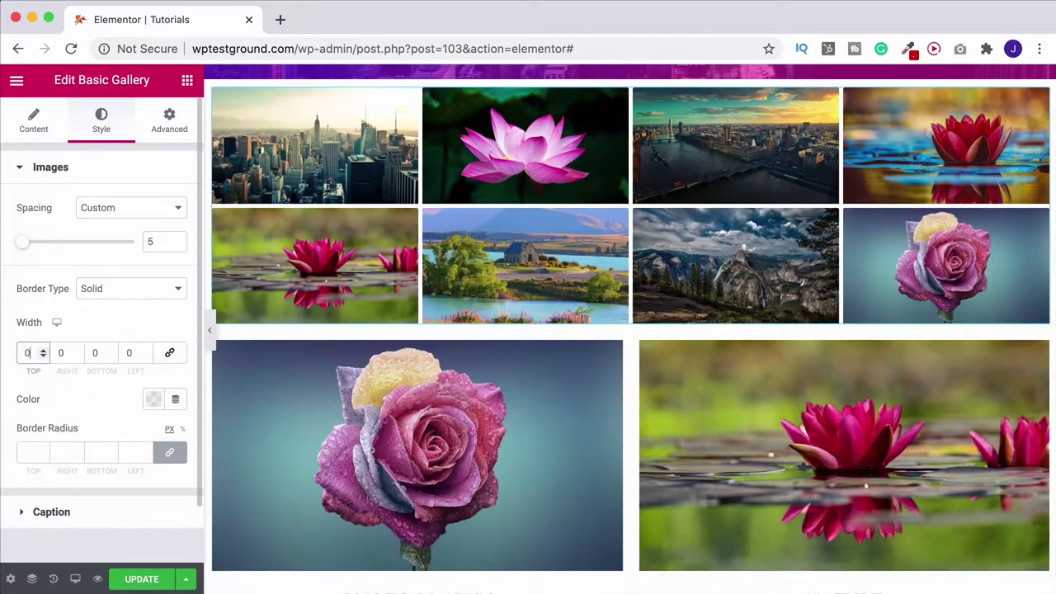
Set the image border radius to 50 on every corner
left_click(43, 452)
type("44")
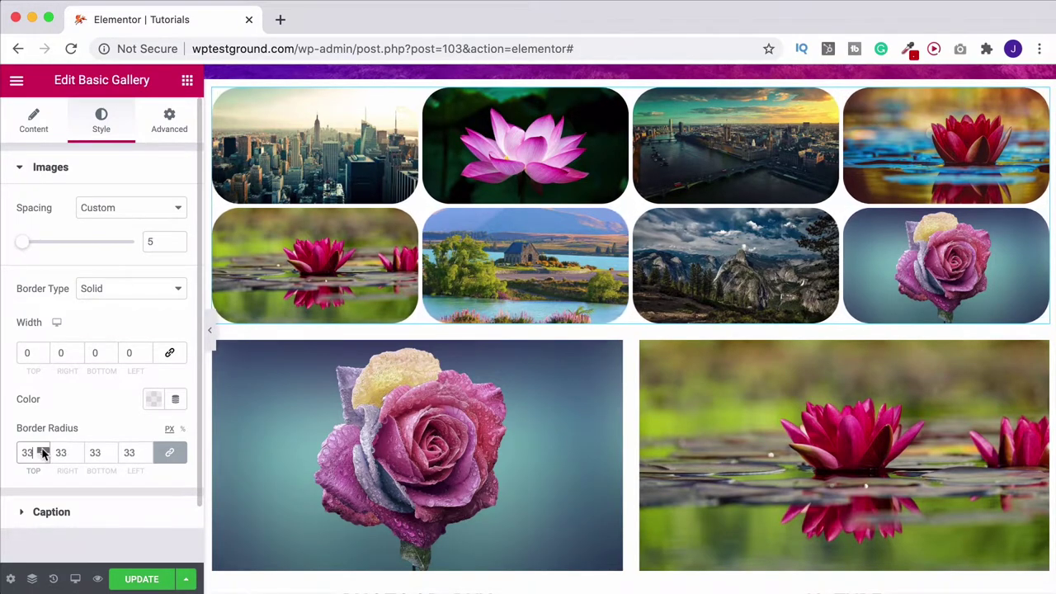
left_click(43, 451)
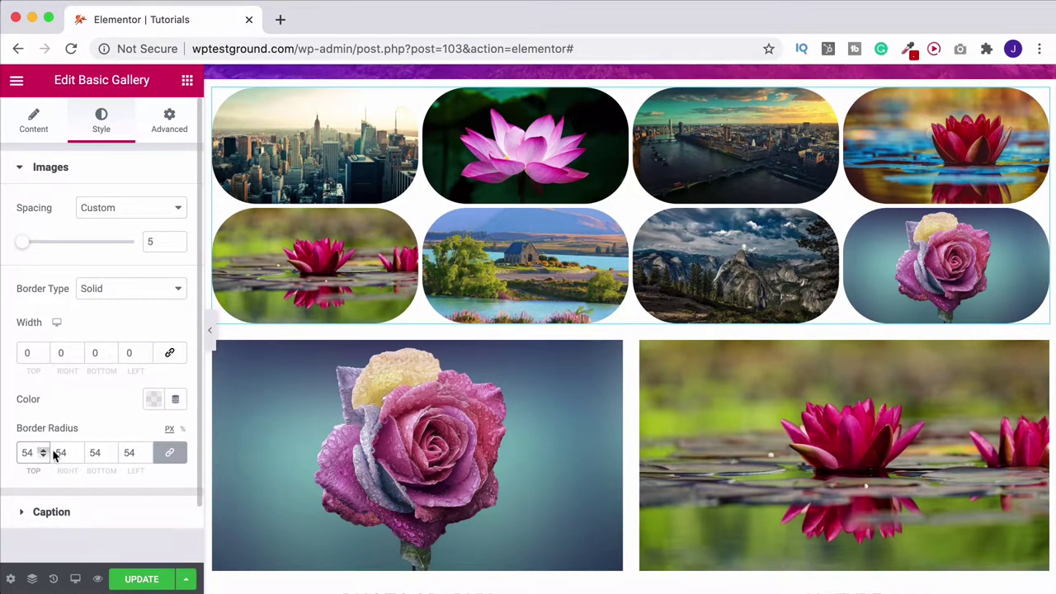
left_click(147, 455)
left_click(147, 455)
double_click(147, 456)
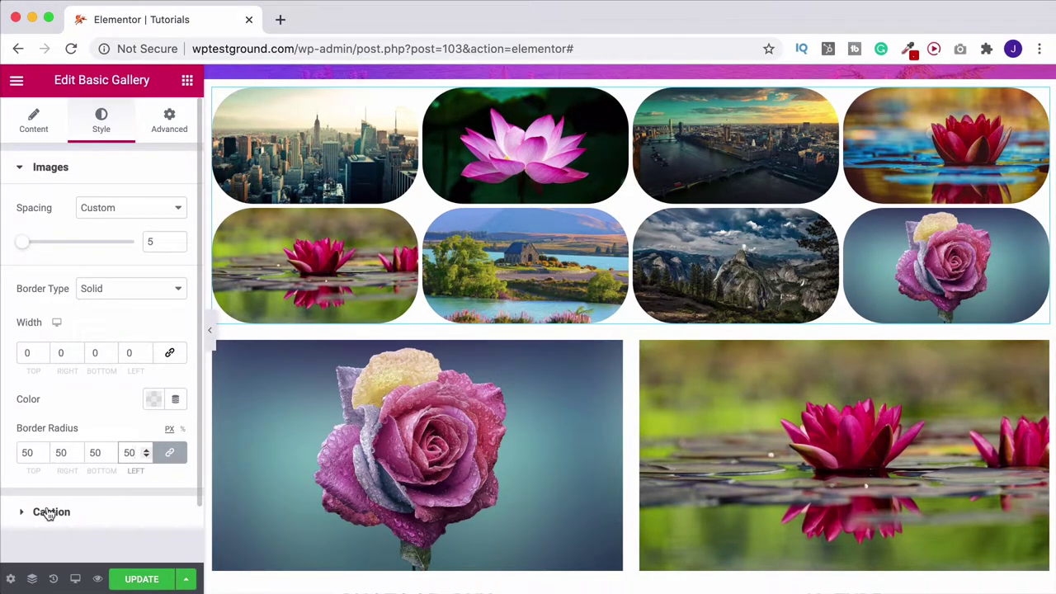
left_click(50, 512)
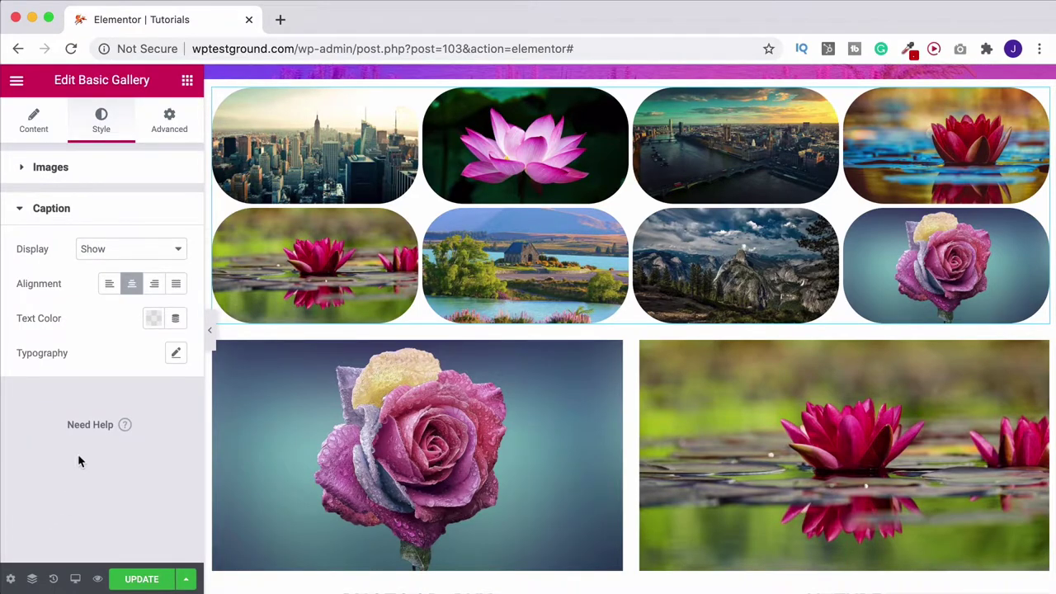
left_click(150, 290)
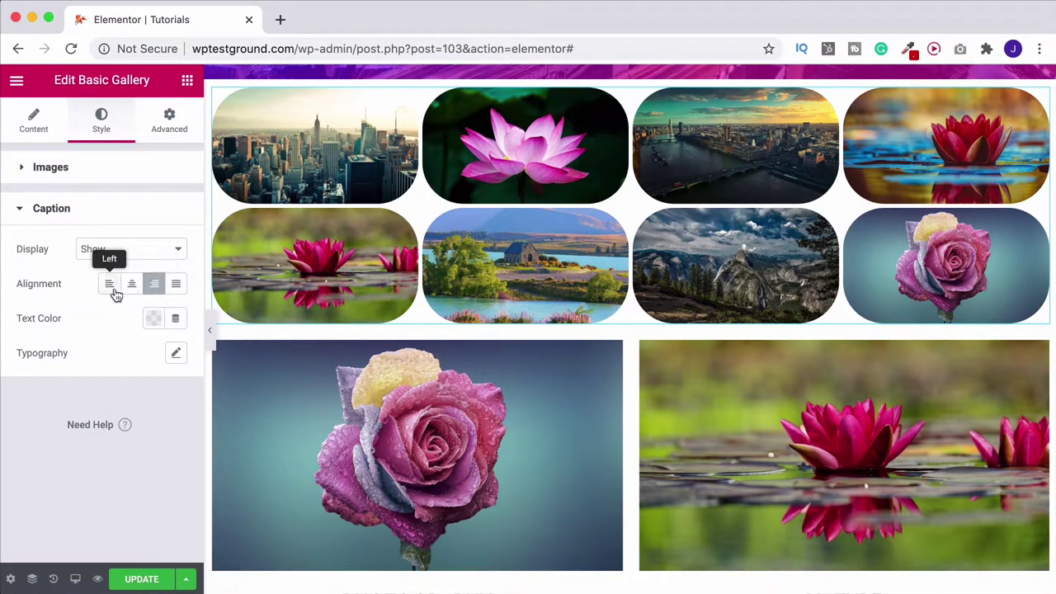
left_click(131, 285)
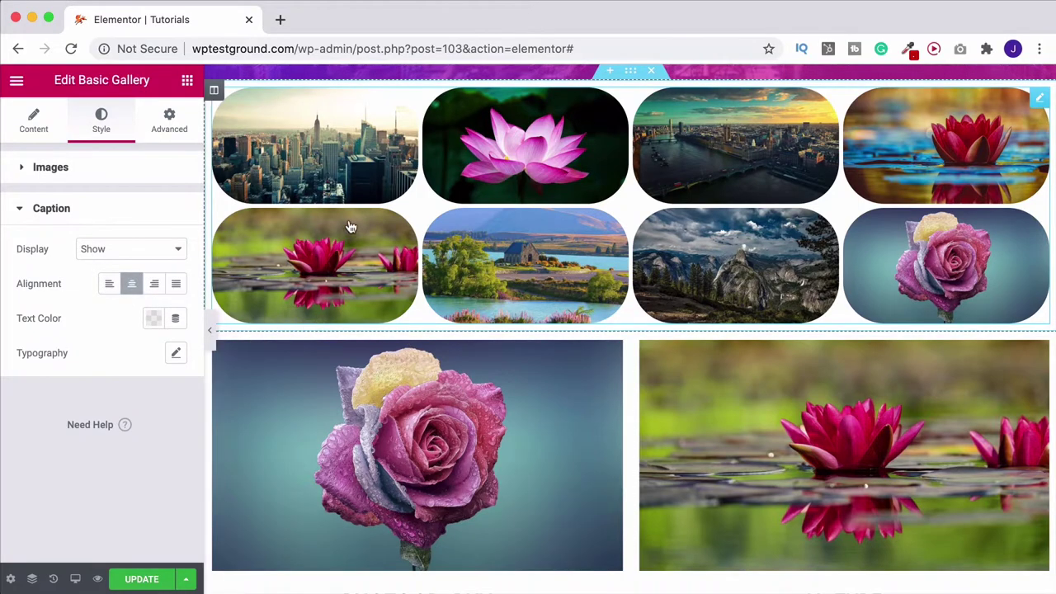
left_click(176, 355)
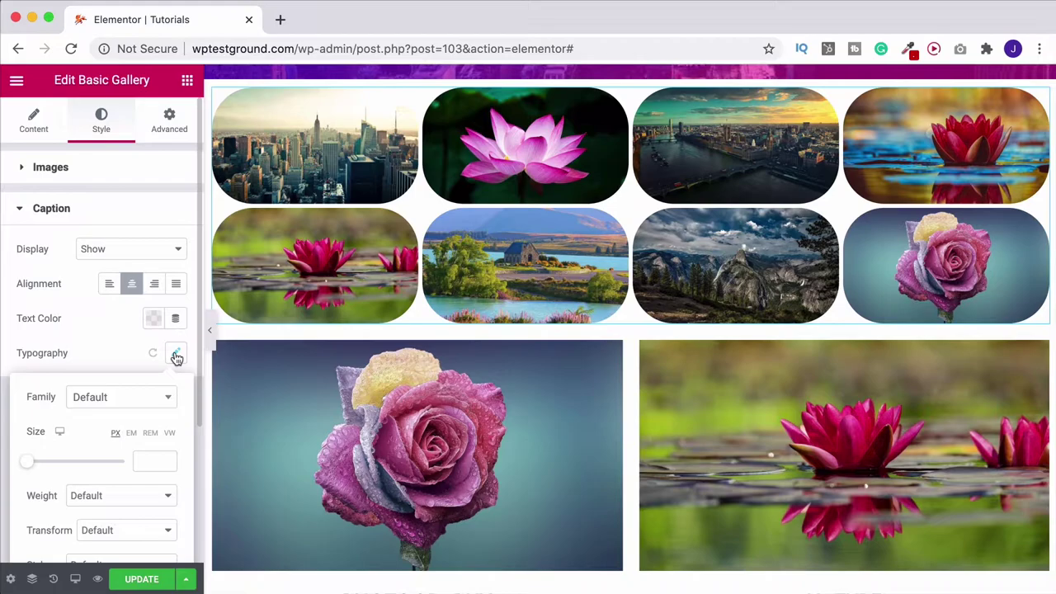
left_click(176, 355)
left_click(50, 213)
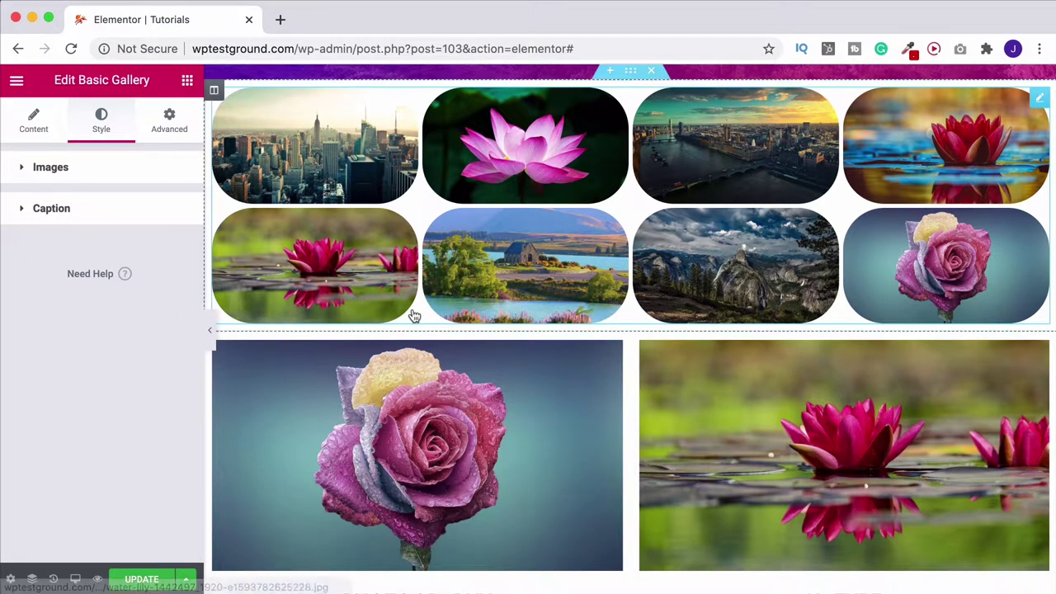
scroll(412, 315, "up", 3)
scroll(414, 316, "down", 1)
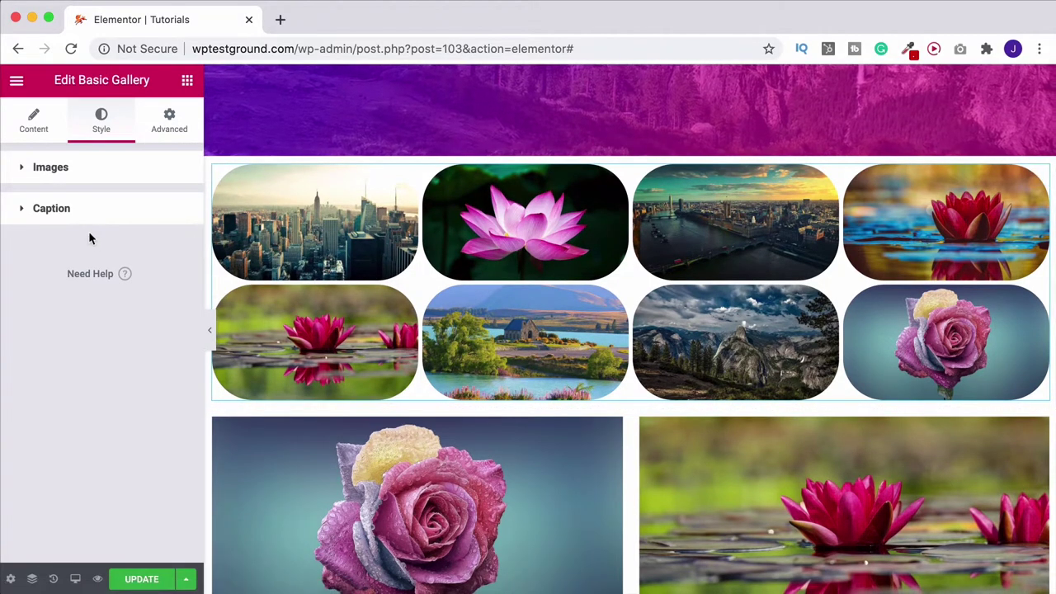
left_click(74, 579)
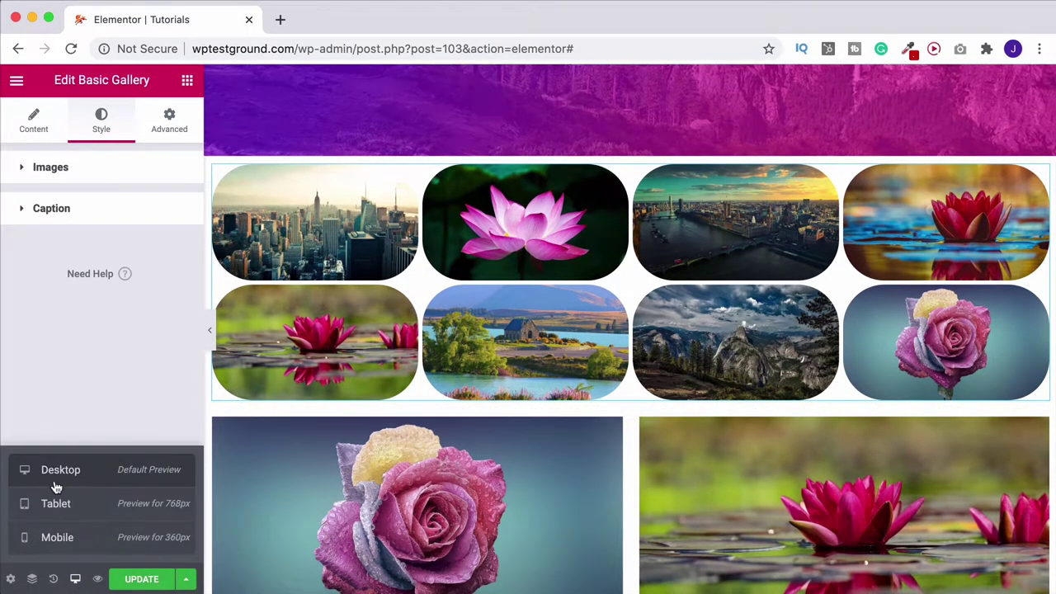
left_click(74, 505)
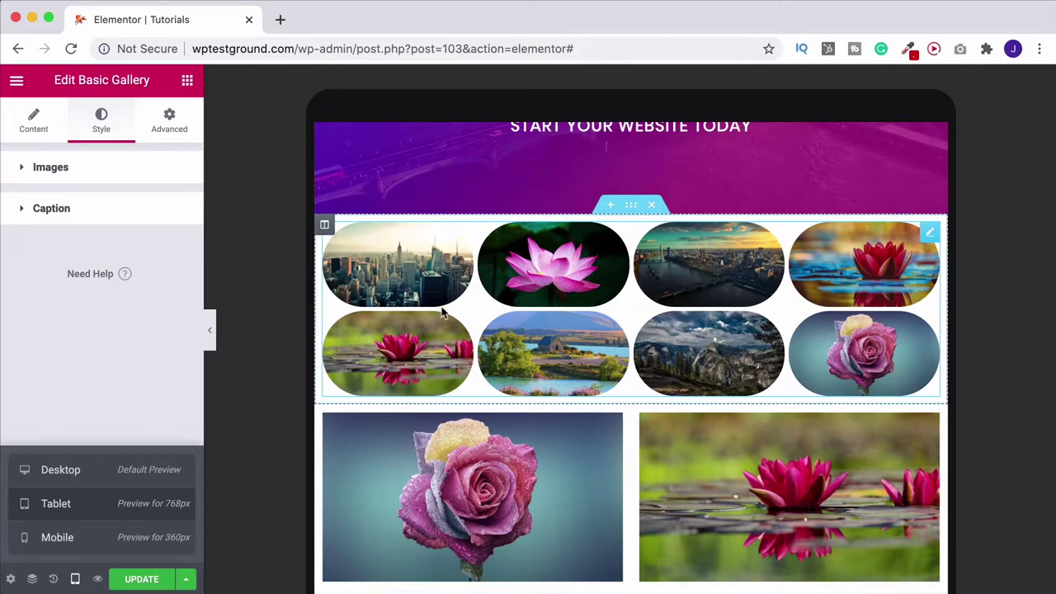
left_click(57, 537)
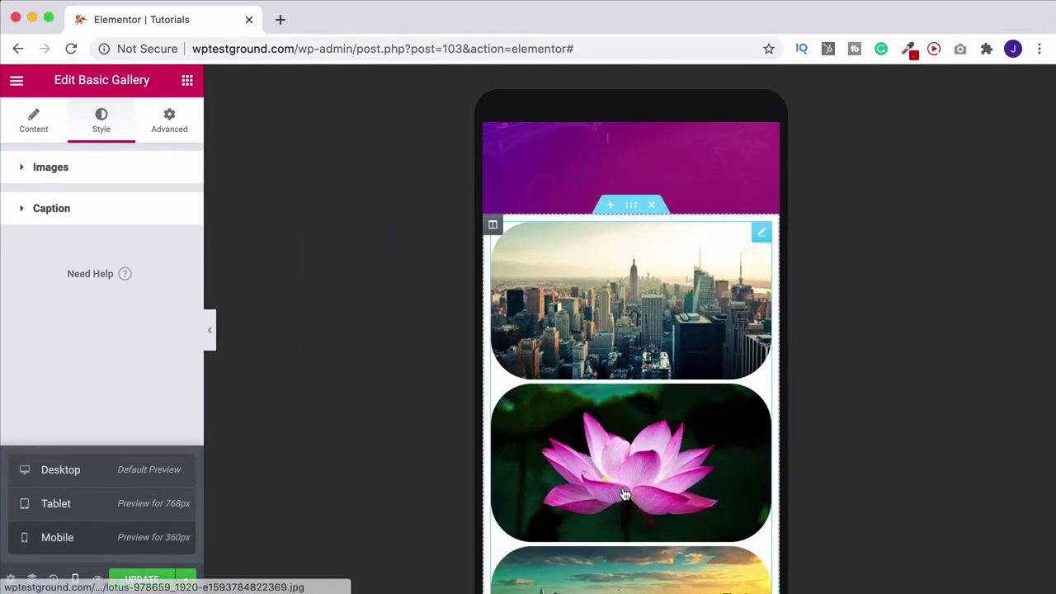
scroll(624, 495, "down", 2)
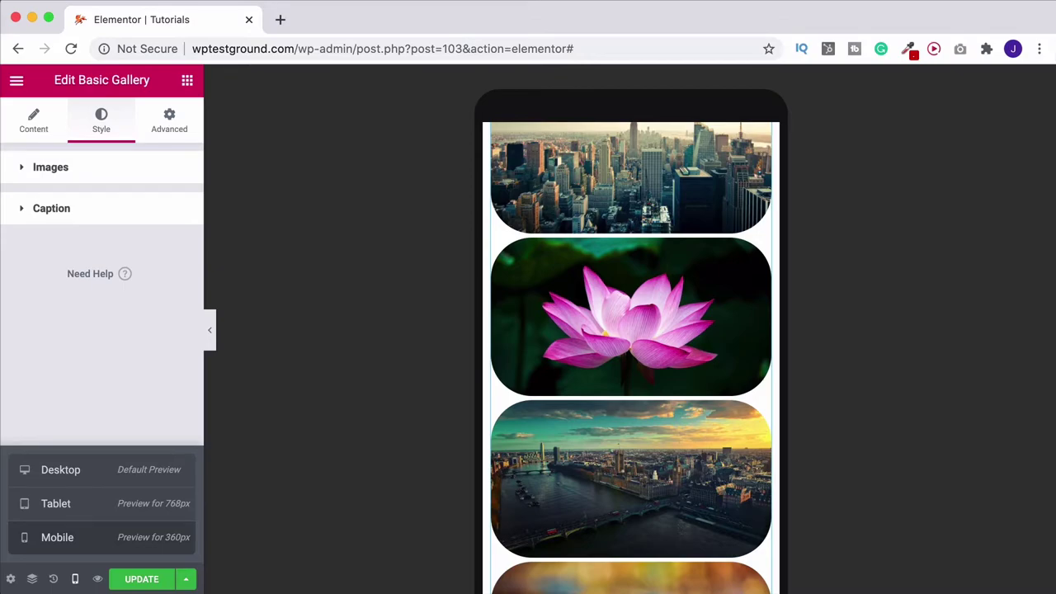
scroll(678, 484, "down", 15)
scroll(679, 481, "down", 3)
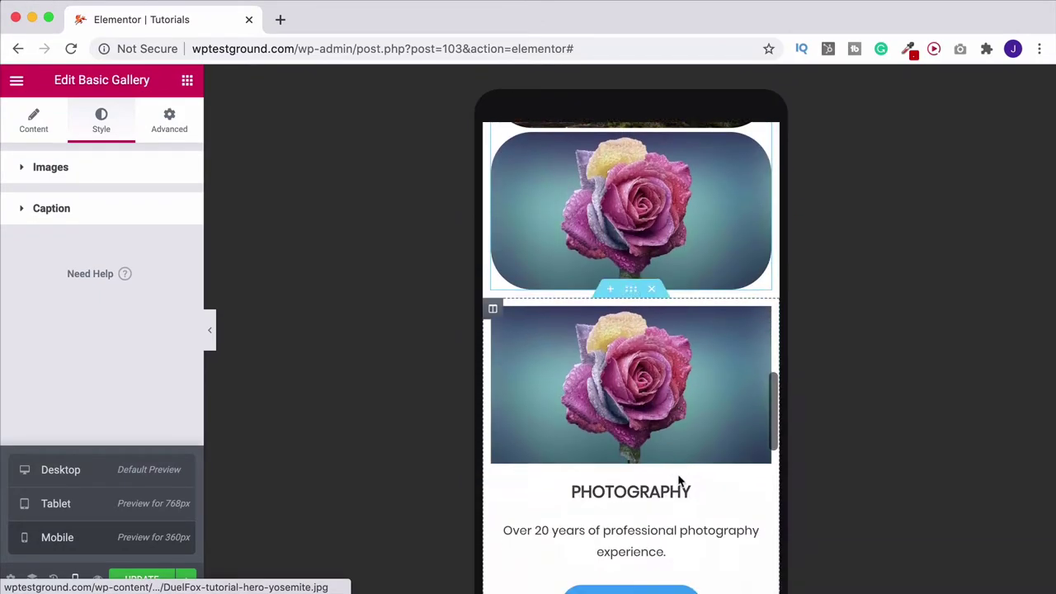
scroll(679, 482, "up", 8)
scroll(679, 482, "up", 5)
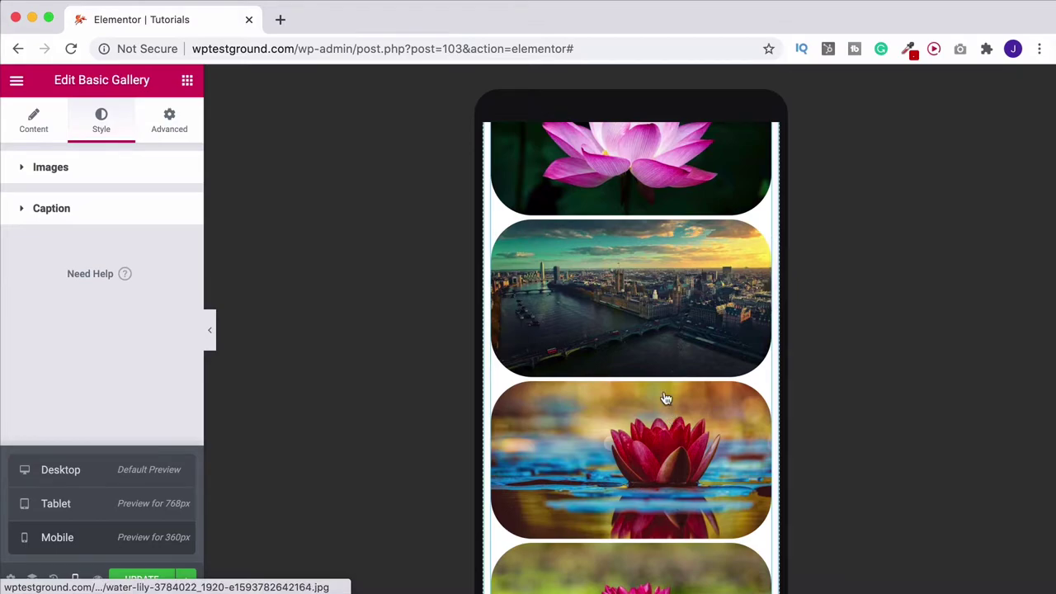
scroll(666, 399, "up", 3)
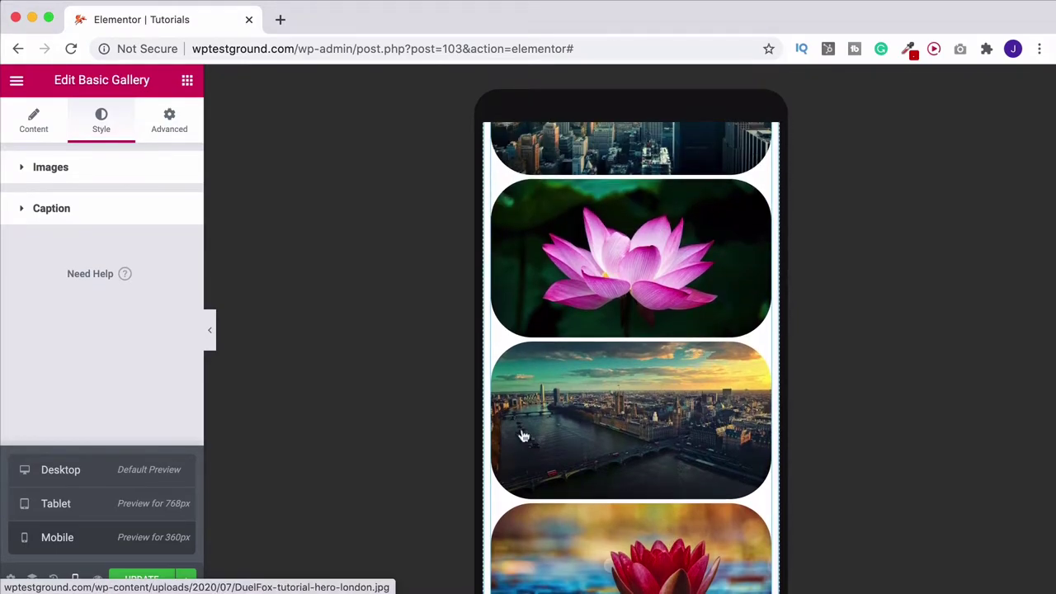
left_click(105, 475)
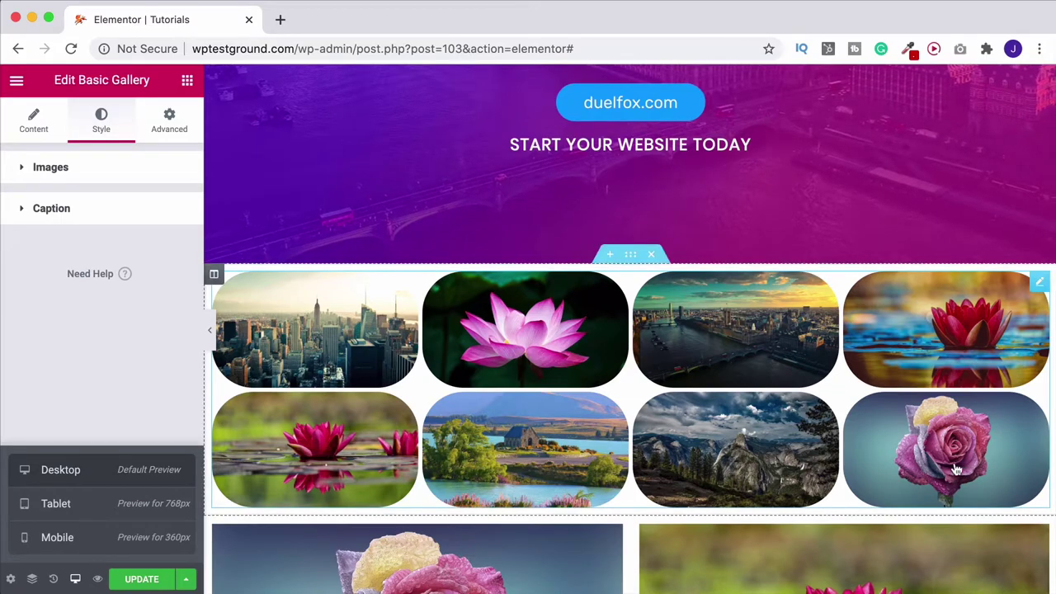
scroll(949, 463, "down", 3)
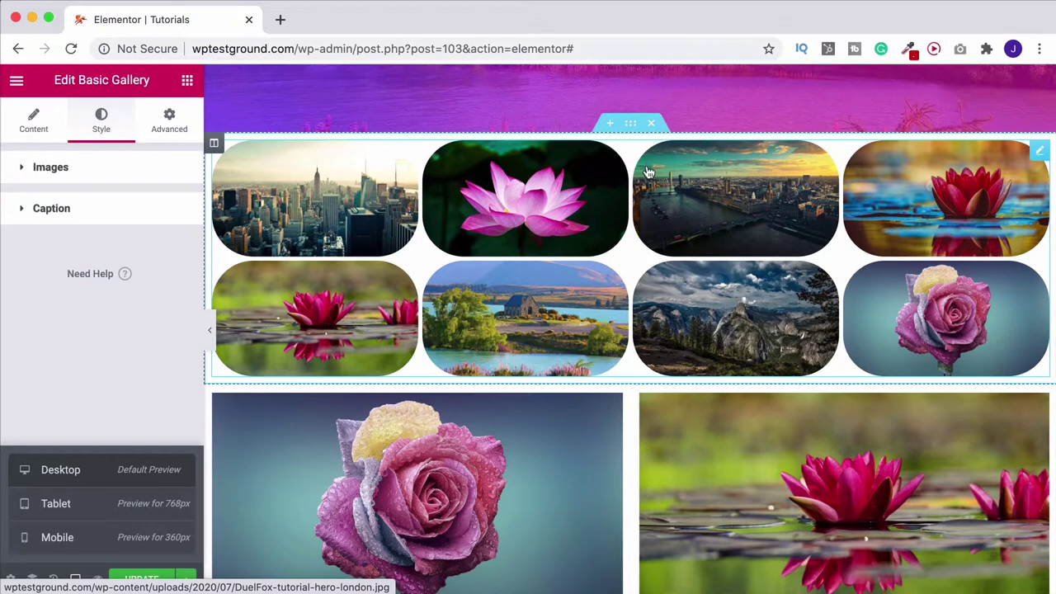
Add a two-column section above the gallery and place a Basic Gallery in its left column
left_click(609, 124)
left_click(608, 206)
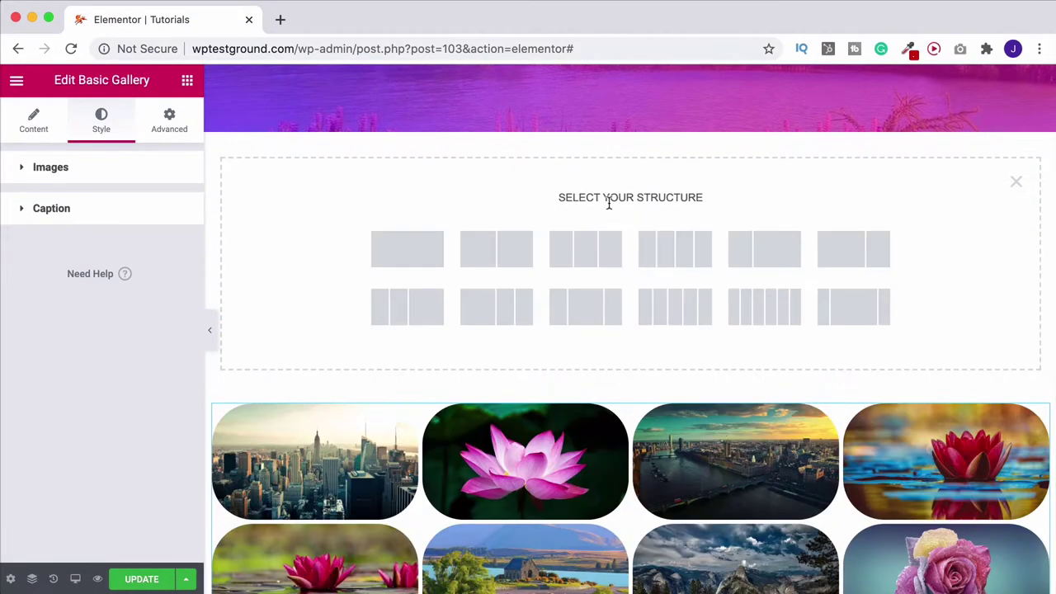
left_click(504, 246)
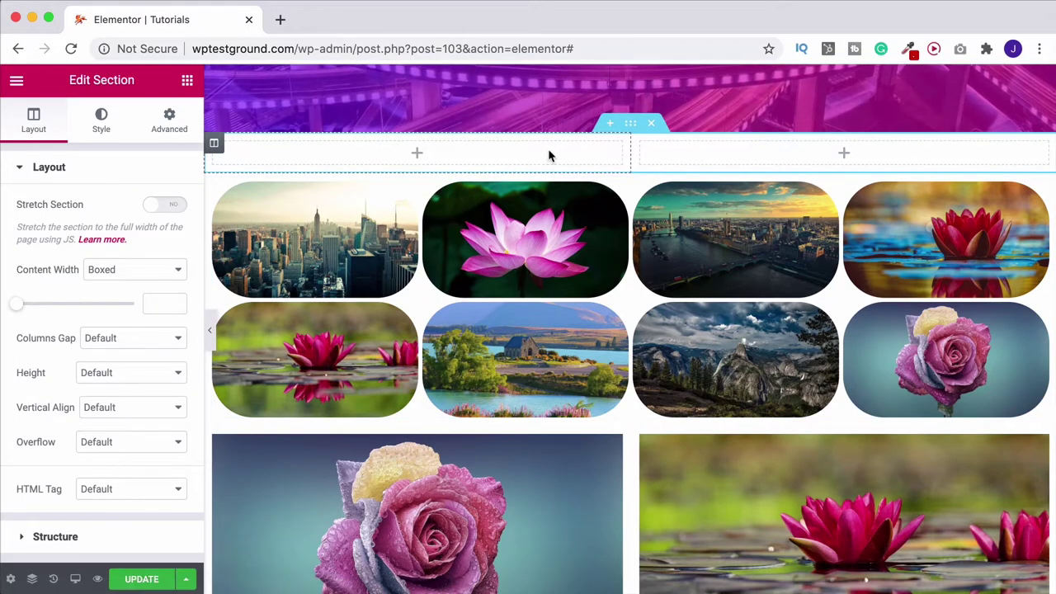
left_click(187, 80)
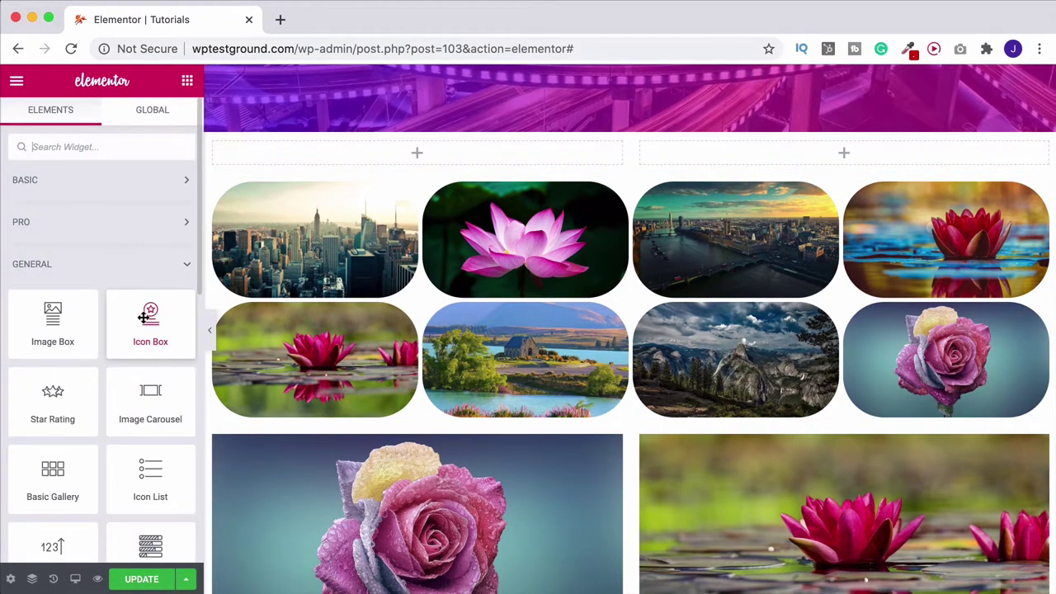
scroll(144, 317, "down", 1)
left_click_drag(42, 454, 443, 159)
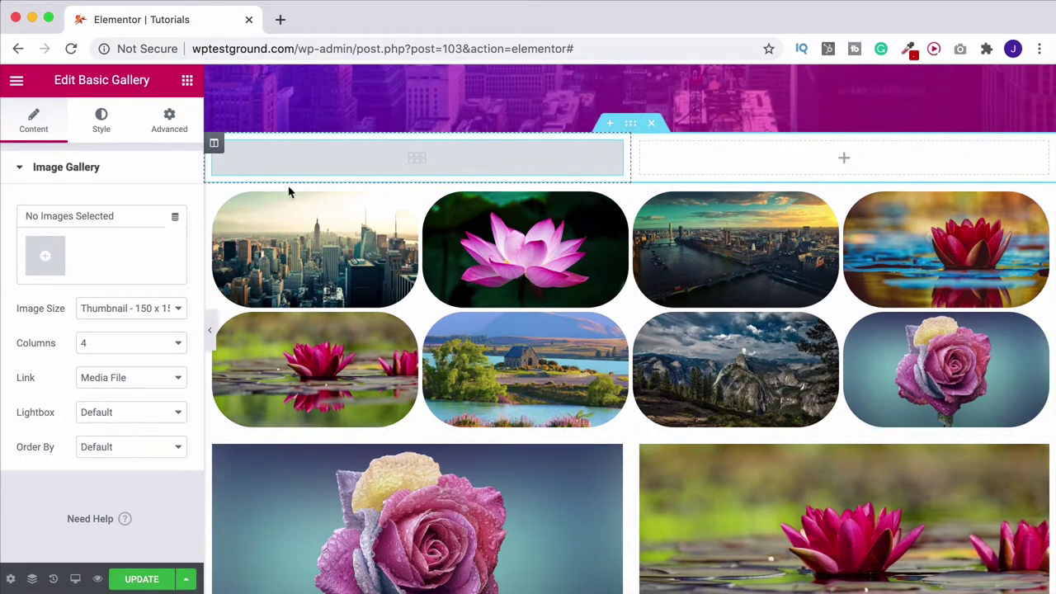
Fill that gallery with the pink lotus, red lotus, water lily and rose images and insert it
left_click(36, 258)
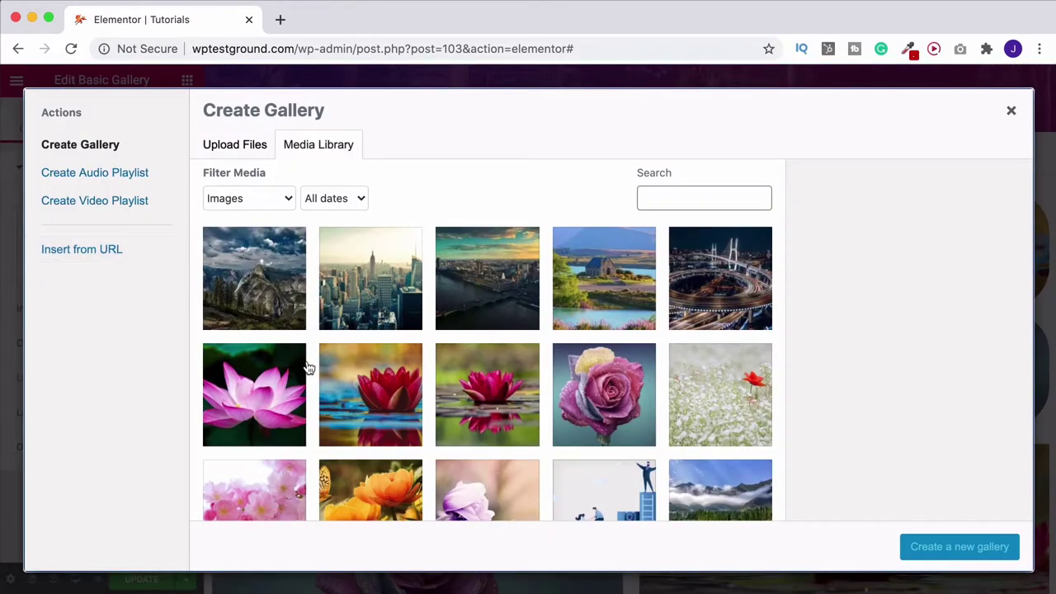
left_click(280, 385)
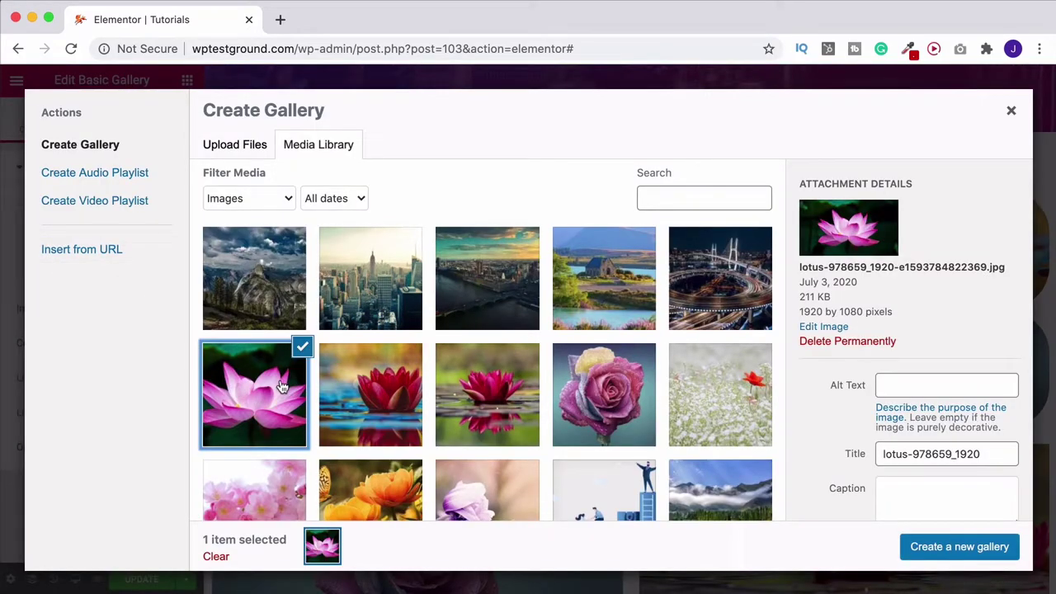
left_click(610, 406, "shift")
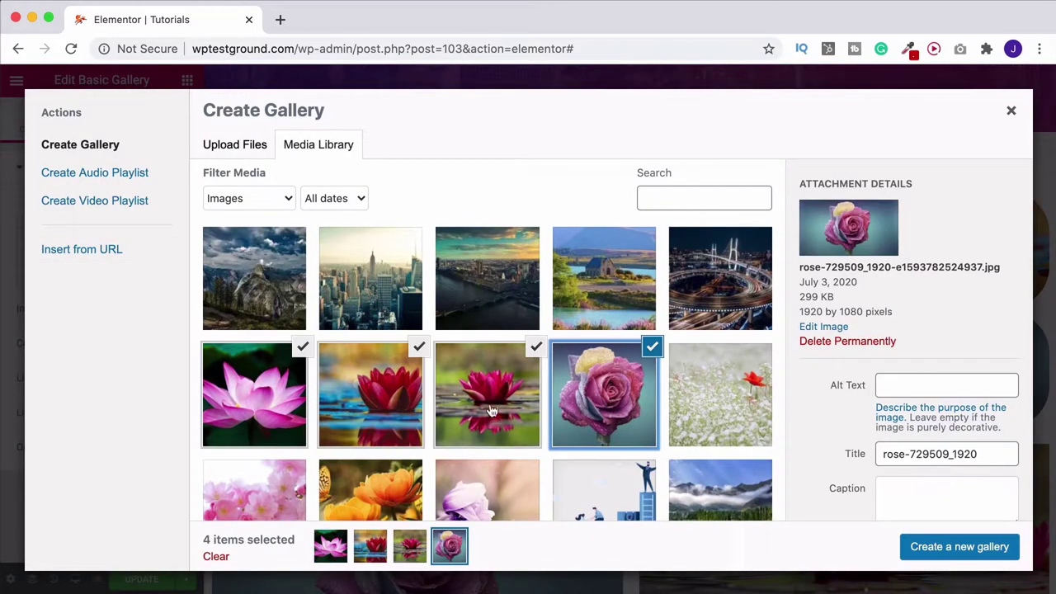
left_click(943, 547)
left_click(983, 547)
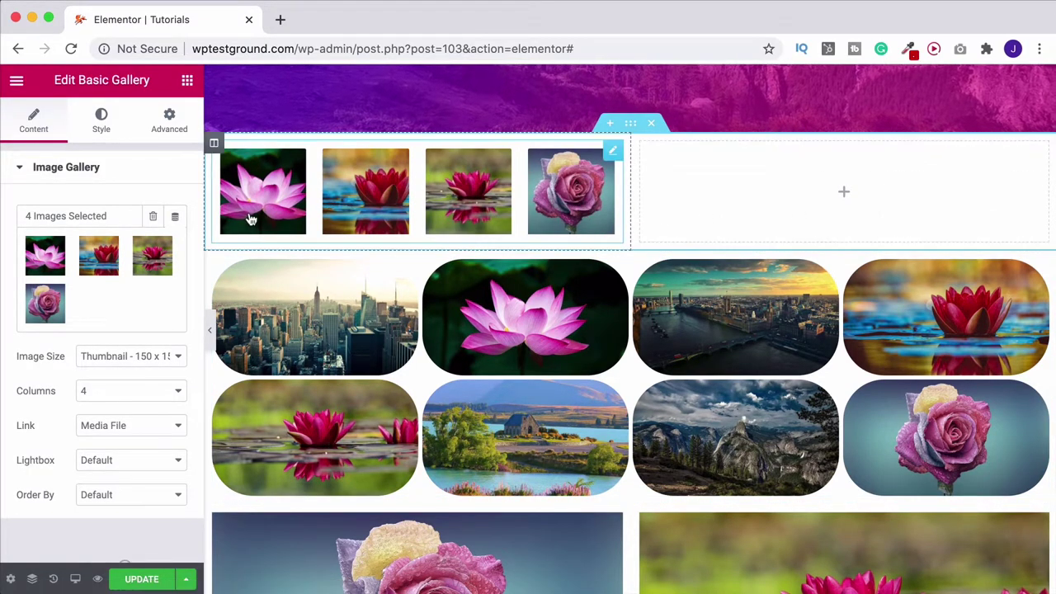
Put a gallery widget into the empty right column of the two-column section
right_click(612, 155)
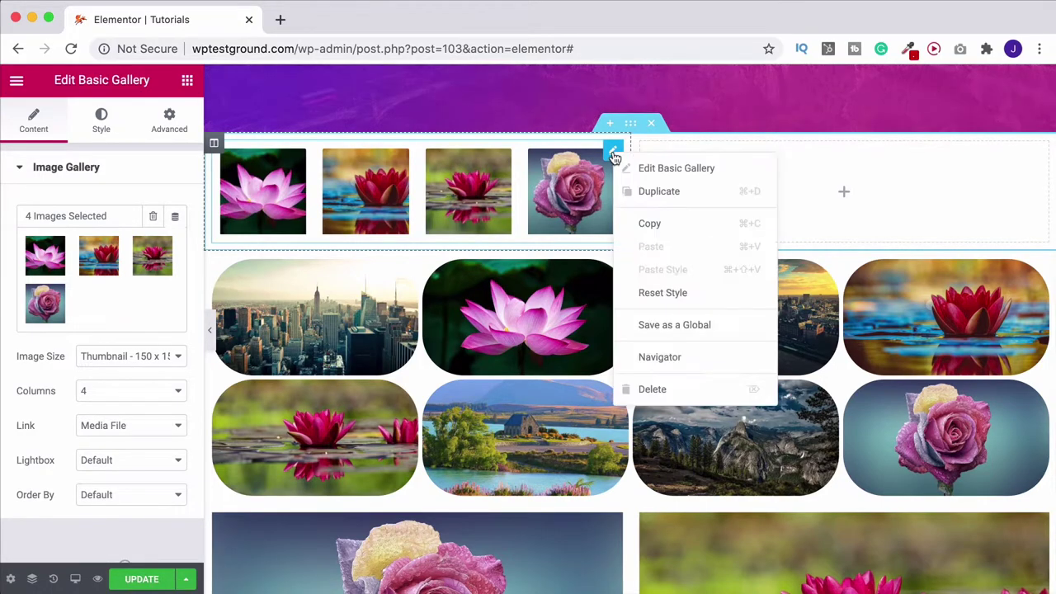
left_click(651, 192)
right_click(829, 189)
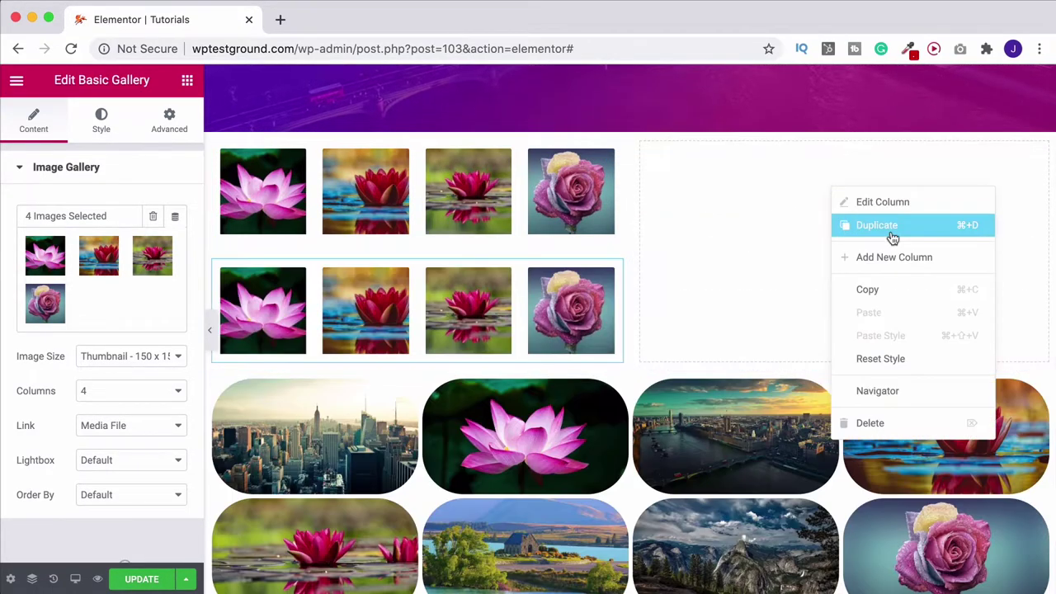
left_click_drag(615, 272, 599, 272)
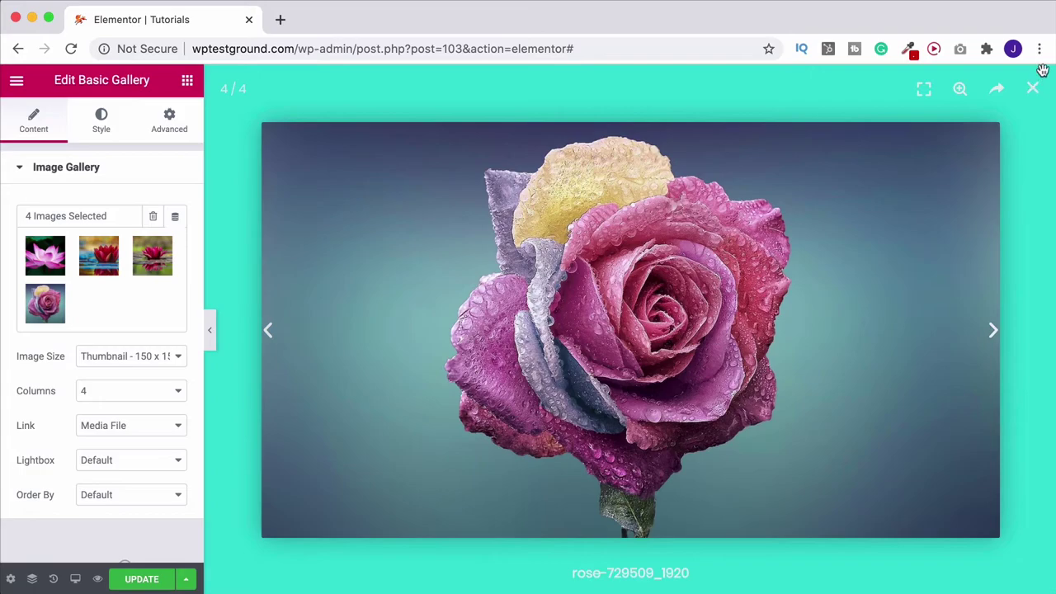
key("Escape")
left_click_drag(53, 478, 832, 199)
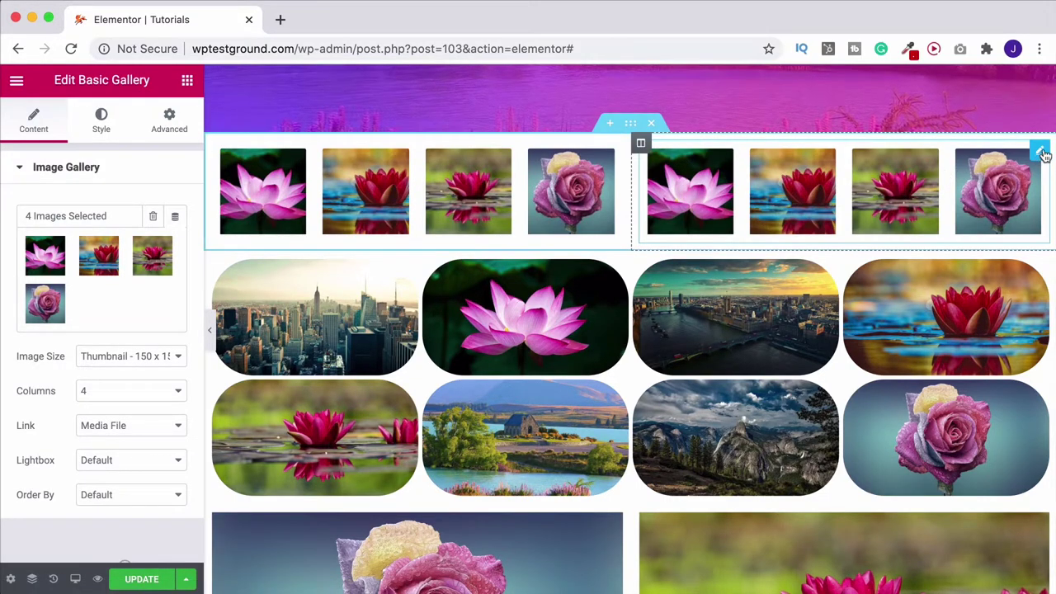
Remove all four existing images from the right column's gallery
left_click(95, 260)
left_click(322, 213)
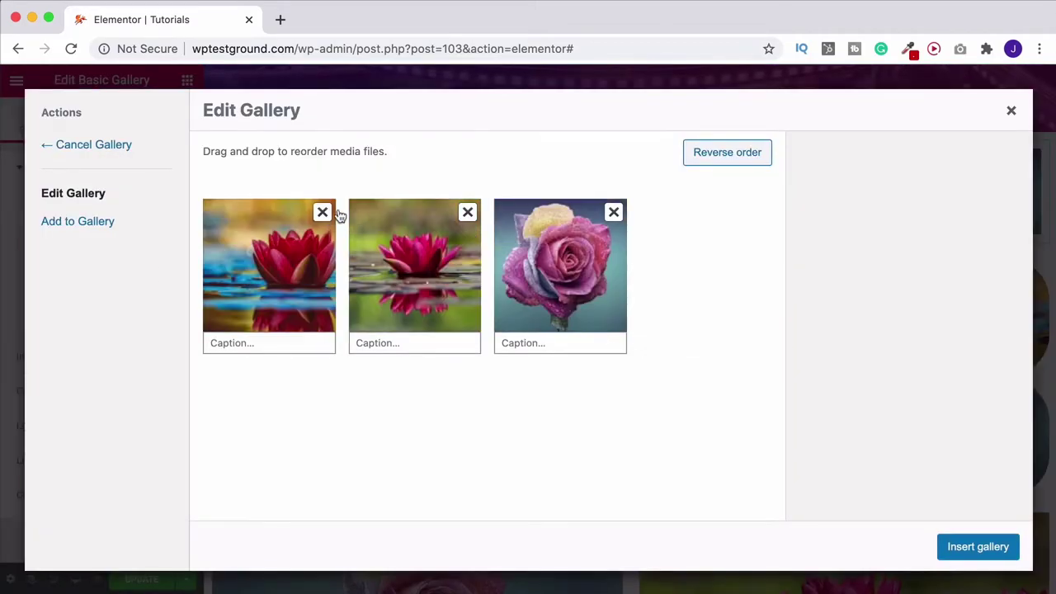
left_click(323, 213)
left_click(323, 213)
left_click(322, 212)
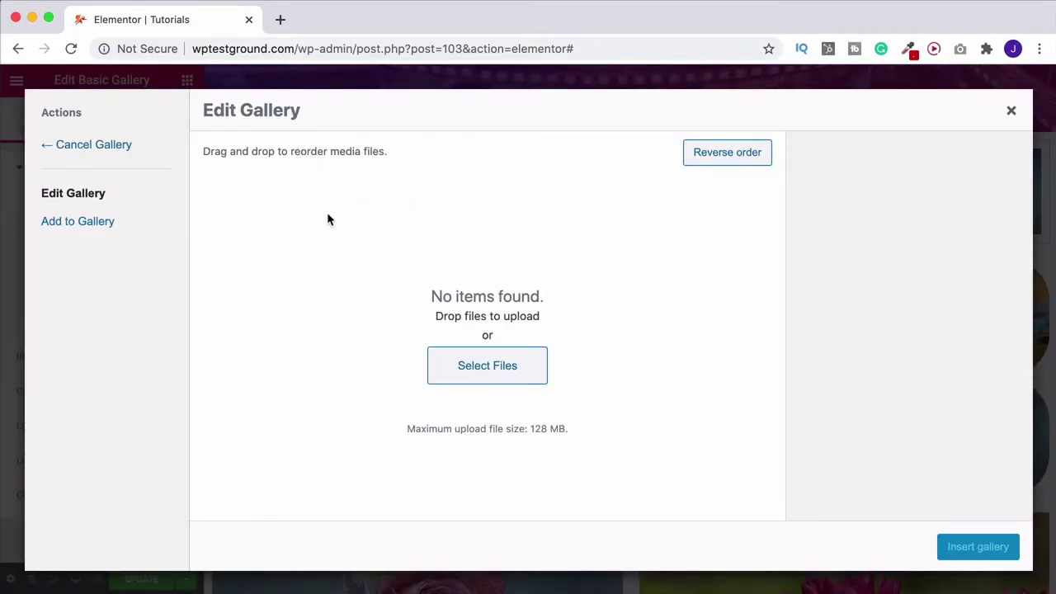
Add the Yosemite, city skyline, London and lake photos and insert the gallery
left_click(77, 222)
left_click(241, 289)
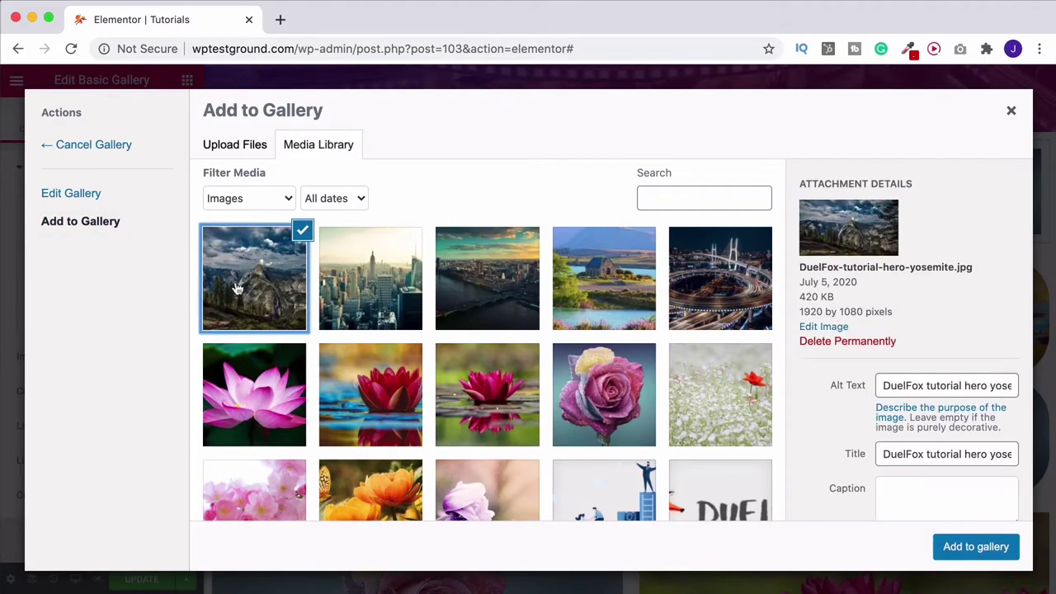
left_click(625, 286, "shift")
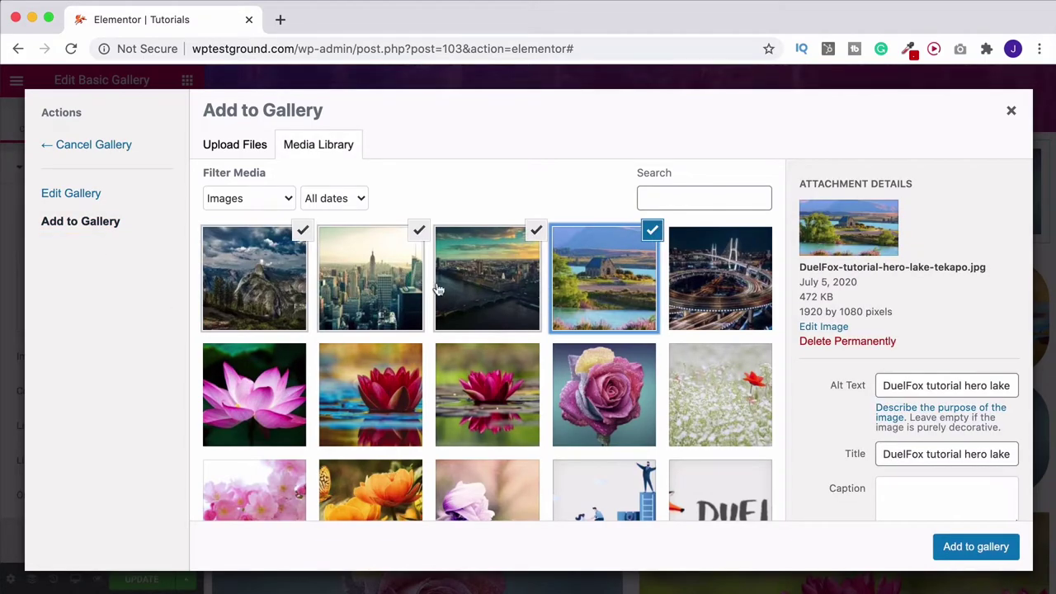
left_click(1007, 556)
left_click(975, 547)
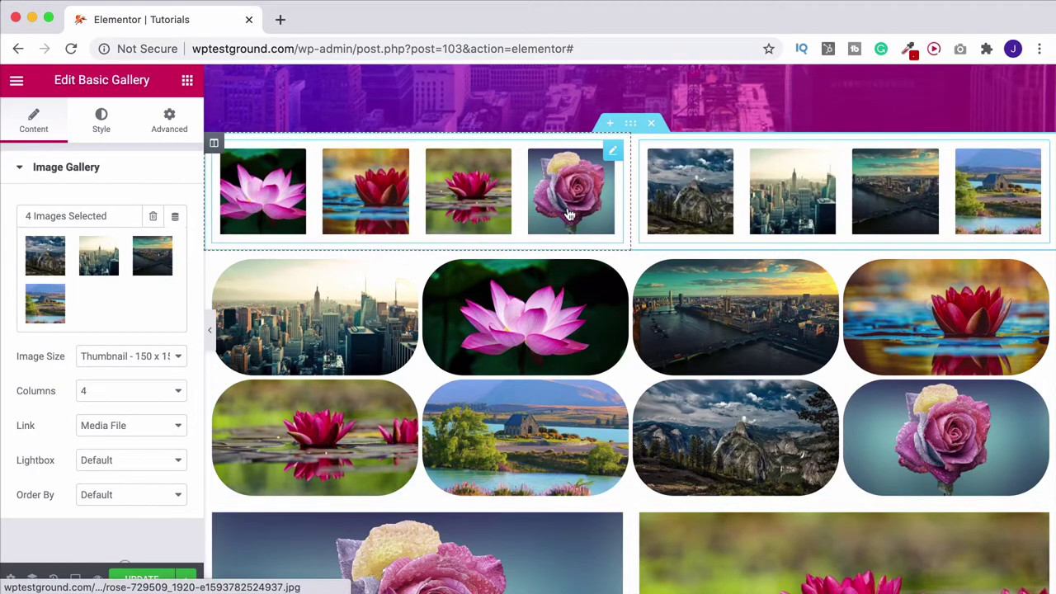
Give the flower gallery a 30 border radius and Medium - 300 x 300 image size
left_click(105, 129)
left_click(33, 310)
type("30")
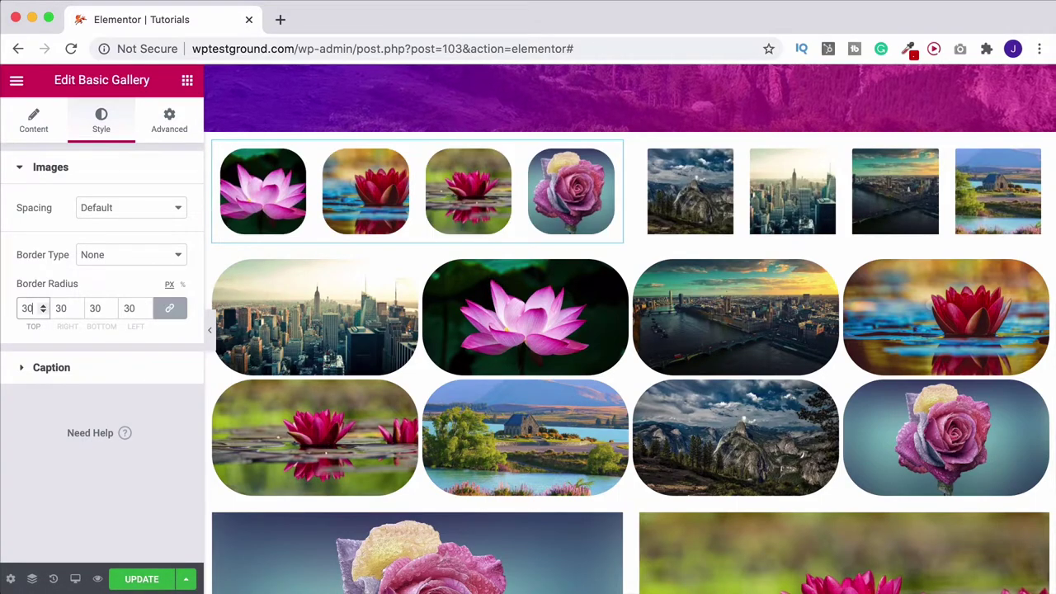
left_click(13, 128)
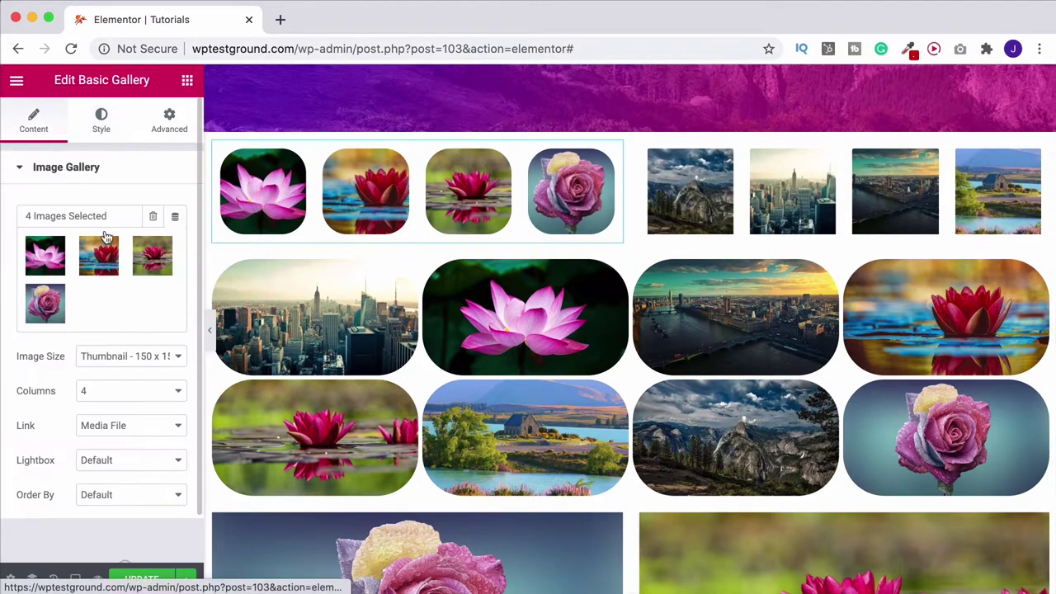
left_click(120, 361)
left_click(127, 370)
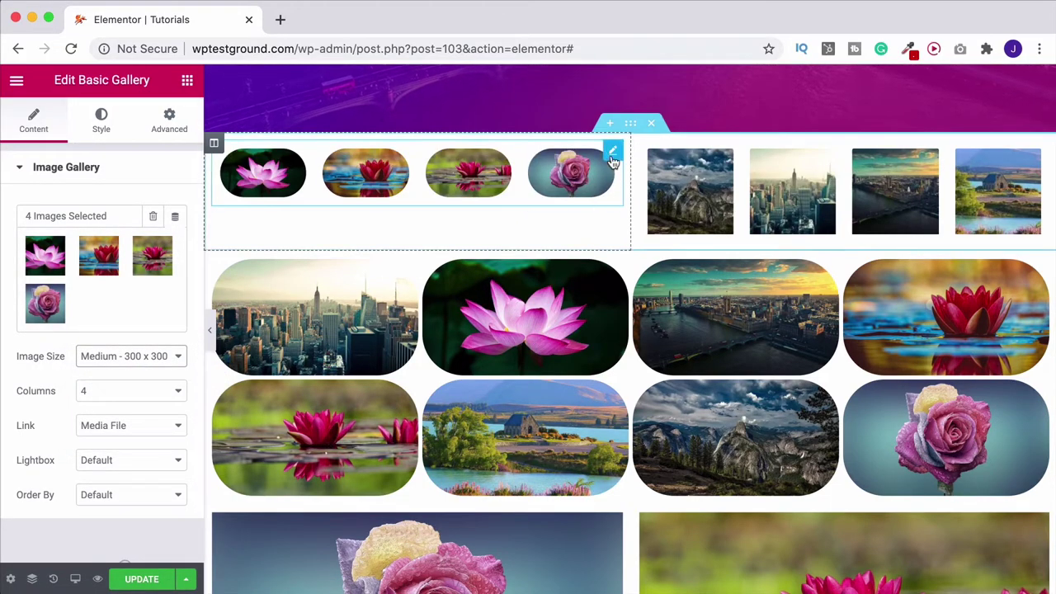
Copy the flower gallery's style onto the landscape gallery and set its images to Medium - 300 x 300
right_click(612, 151)
left_click(662, 227)
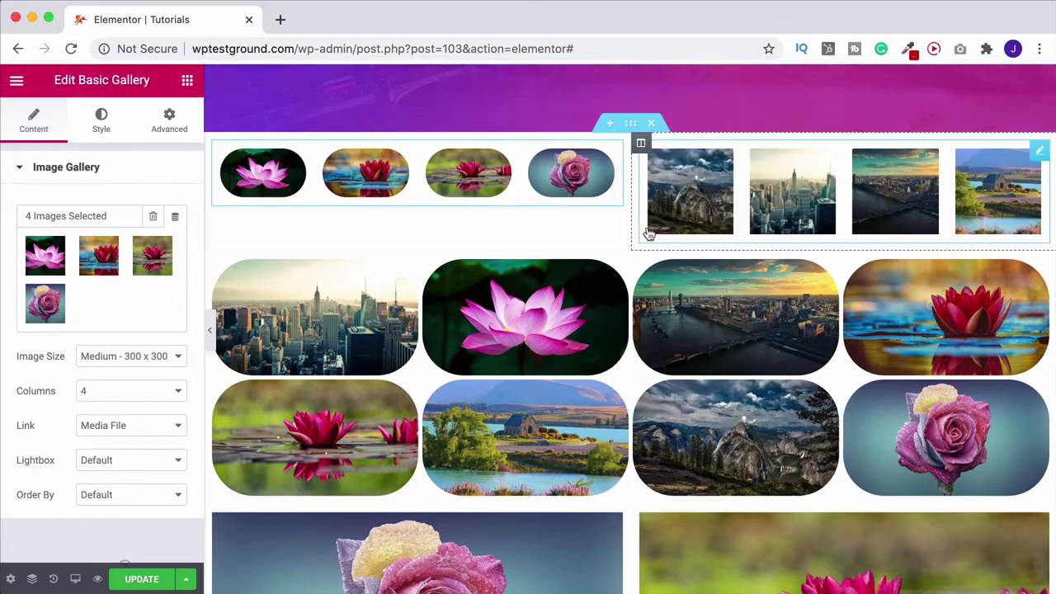
right_click(1038, 159)
left_click(941, 272)
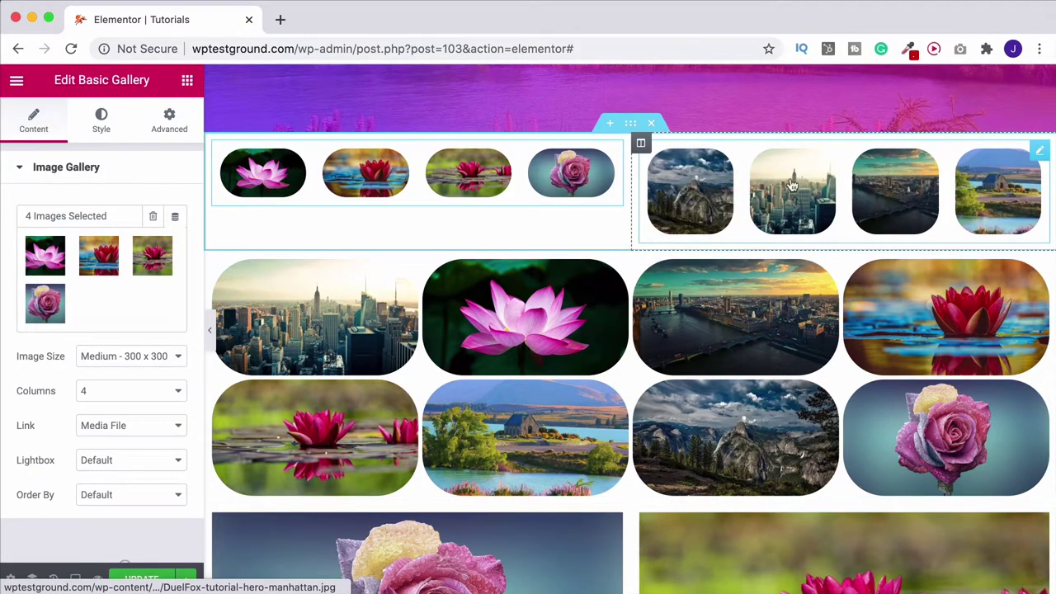
left_click(1039, 154)
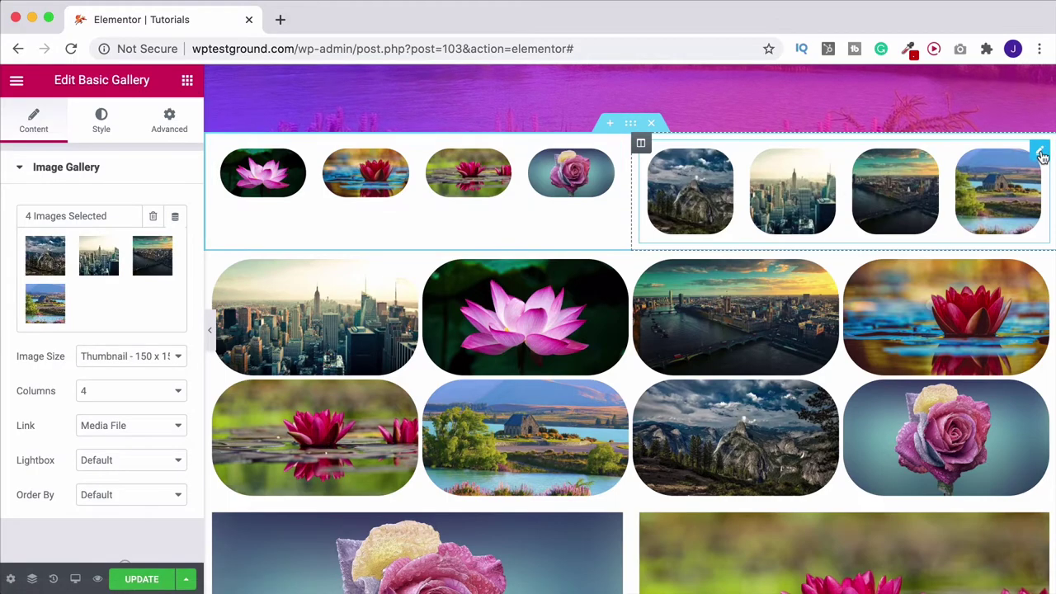
left_click(116, 360)
left_click(116, 368)
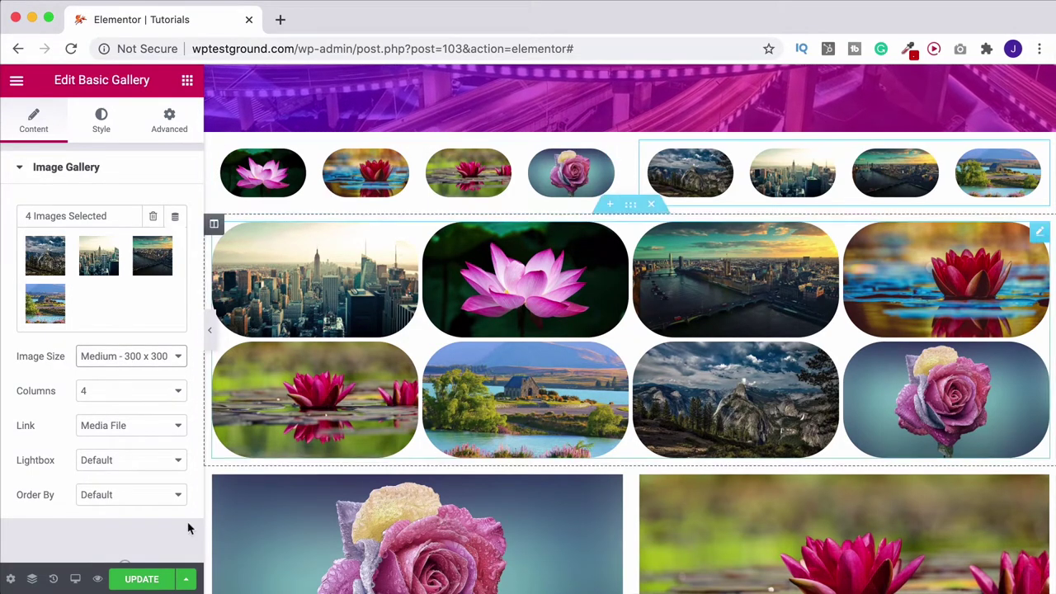
Switch the responsive preview to Mobile and scroll through the page
left_click(75, 578)
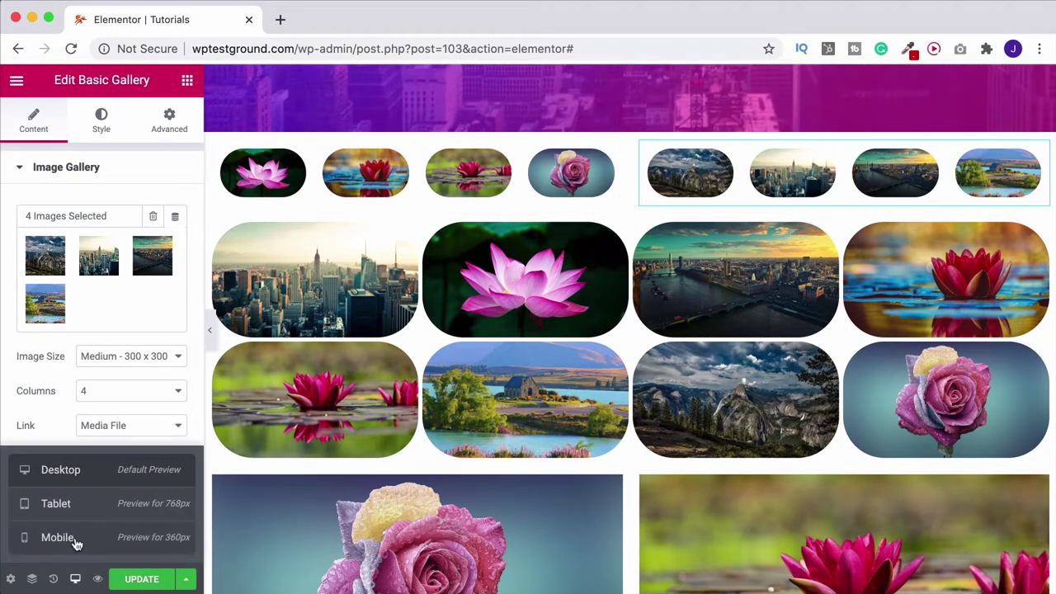
left_click(73, 539)
scroll(636, 330, "up", 4)
scroll(641, 379, "up", 2)
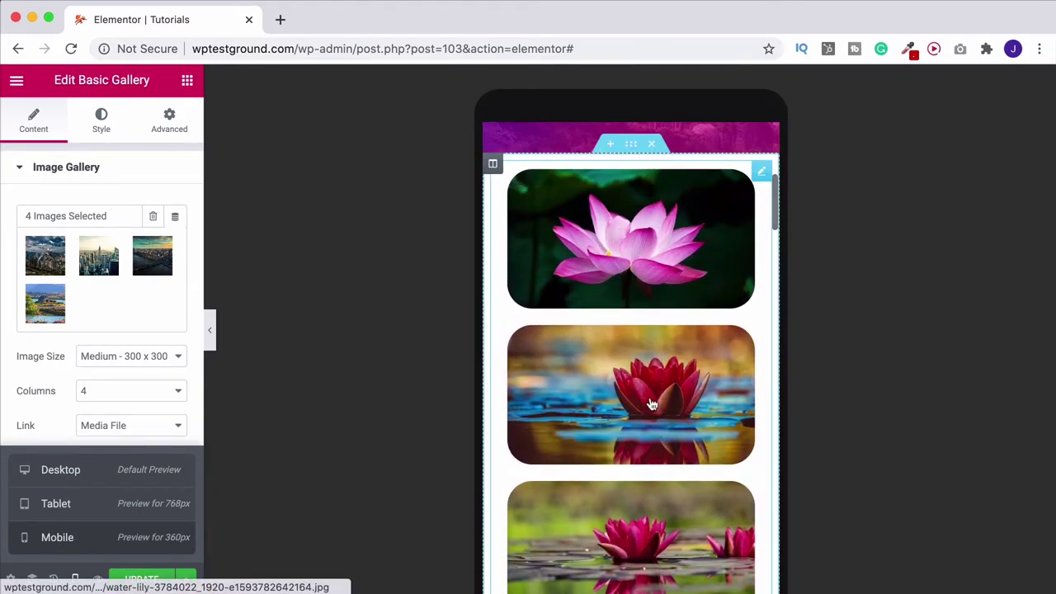
scroll(652, 396, "down", 2)
scroll(597, 276, "up", 2)
scroll(619, 405, "down", 4)
scroll(620, 405, "up", 6)
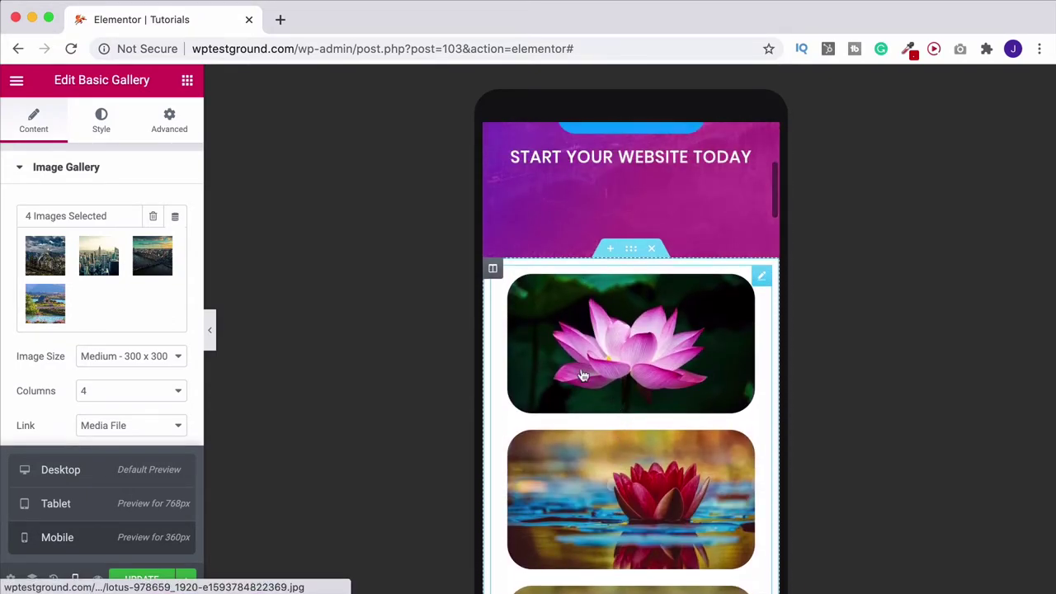
Set the mobile Column Width of the flower and landscape columns to 50%
left_click(492, 269)
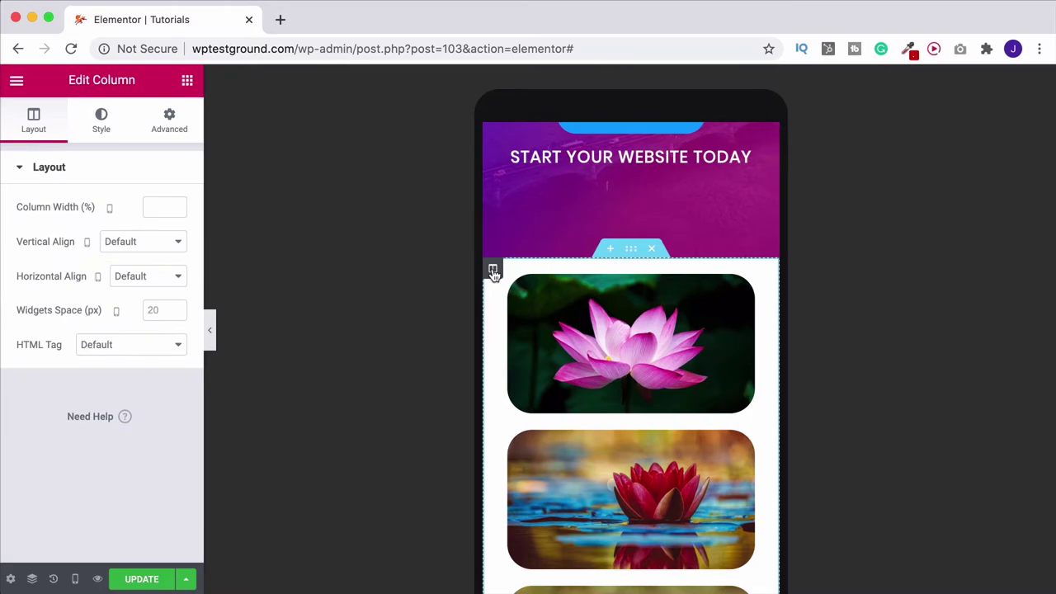
left_click(150, 207)
type("50")
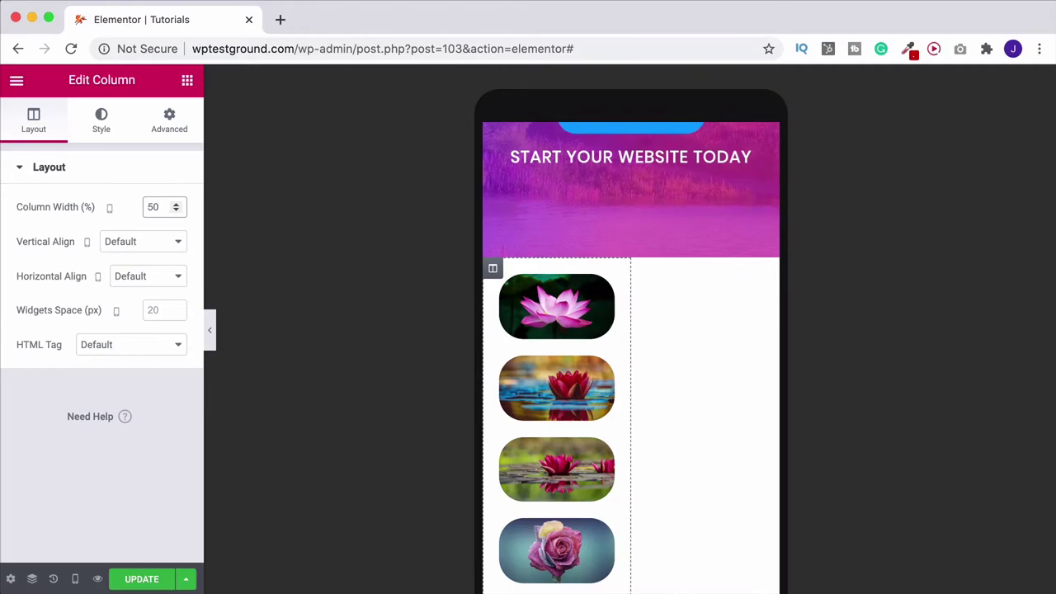
scroll(658, 322, "down", 5)
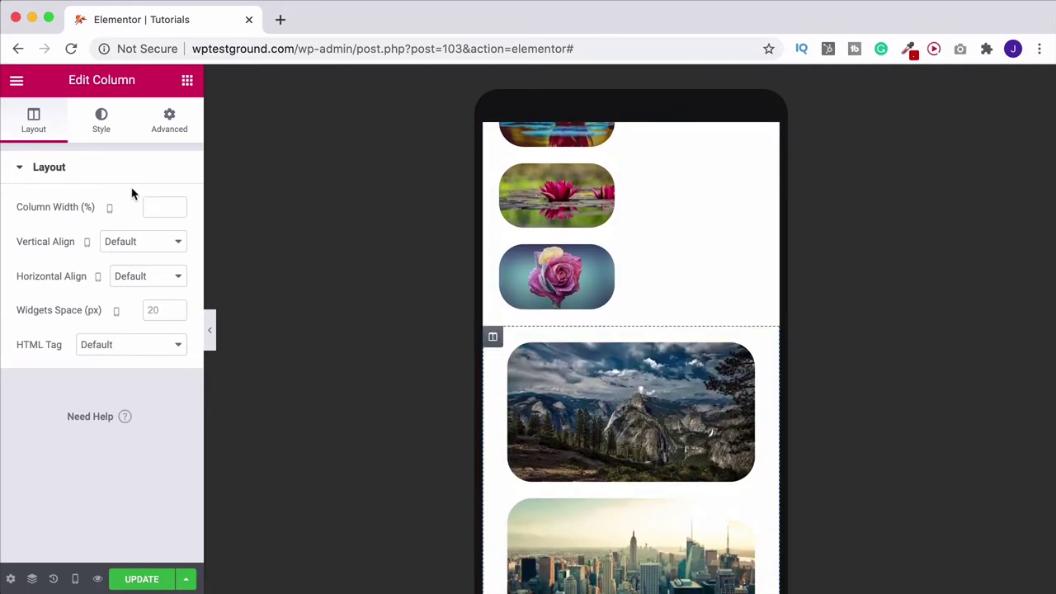
left_click(147, 207)
type("50")
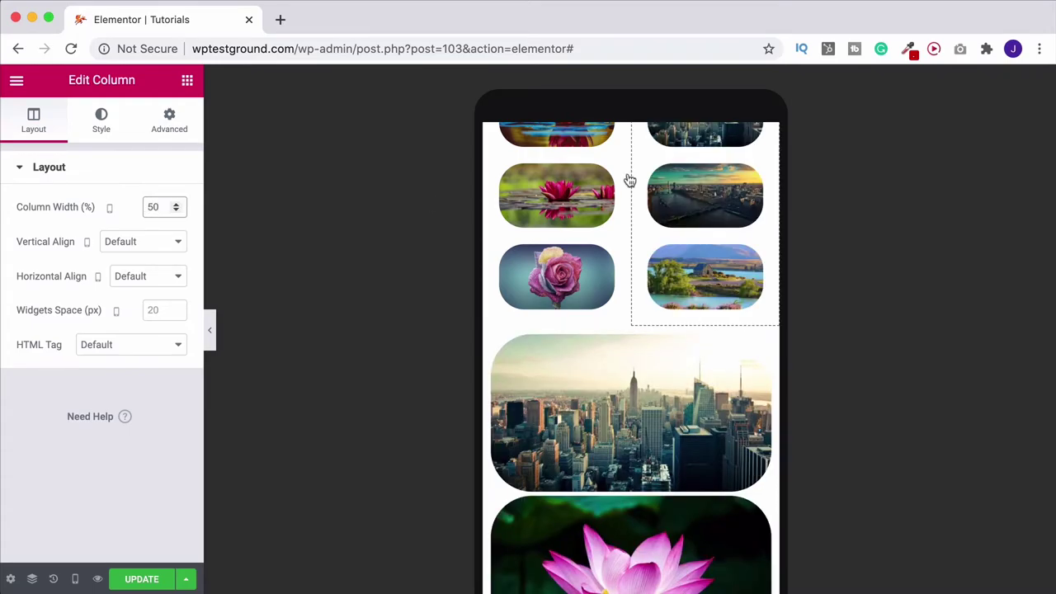
scroll(756, 293, "up", 4)
scroll(755, 293, "down", 4)
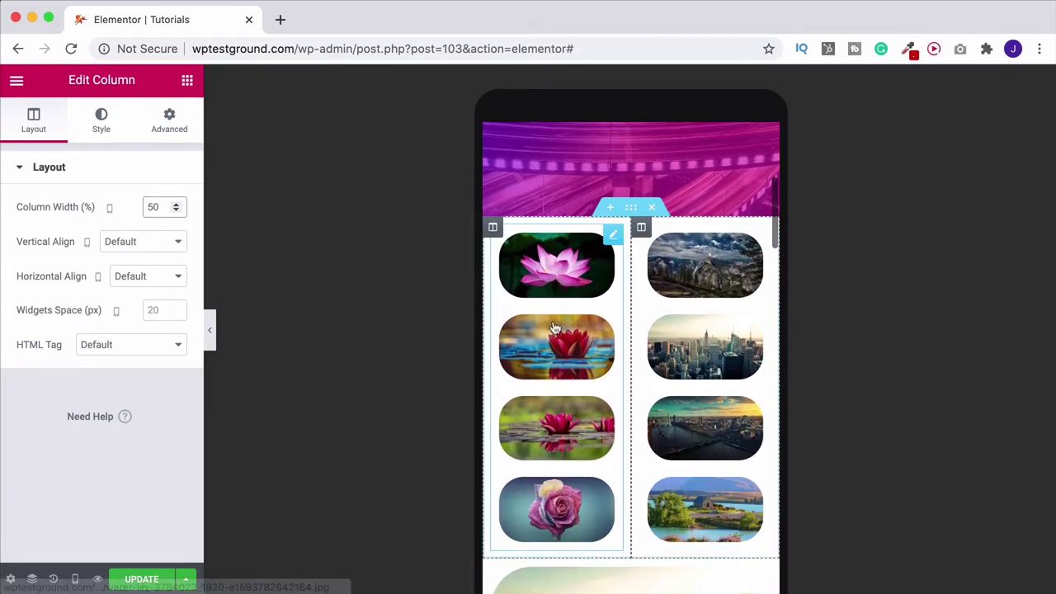
scroll(698, 432, "down", 2)
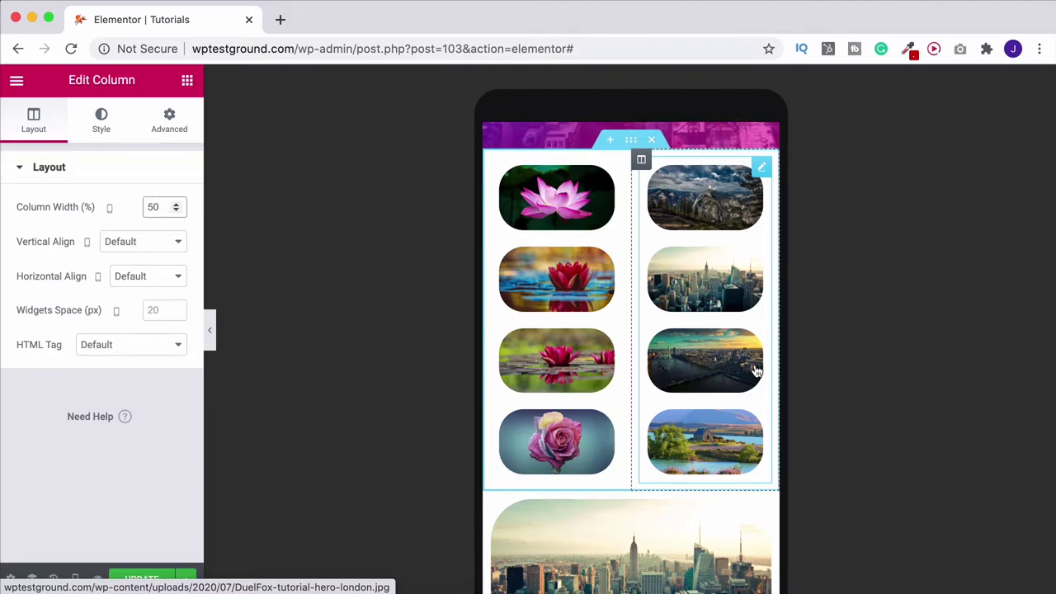
scroll(755, 371, "down", 1)
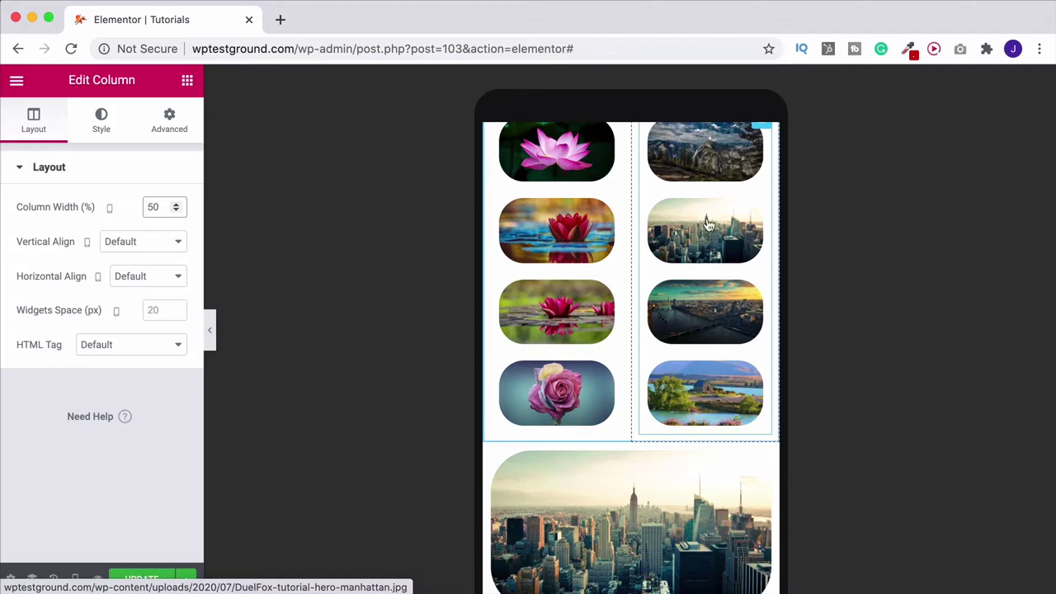
scroll(729, 229, "down", 4)
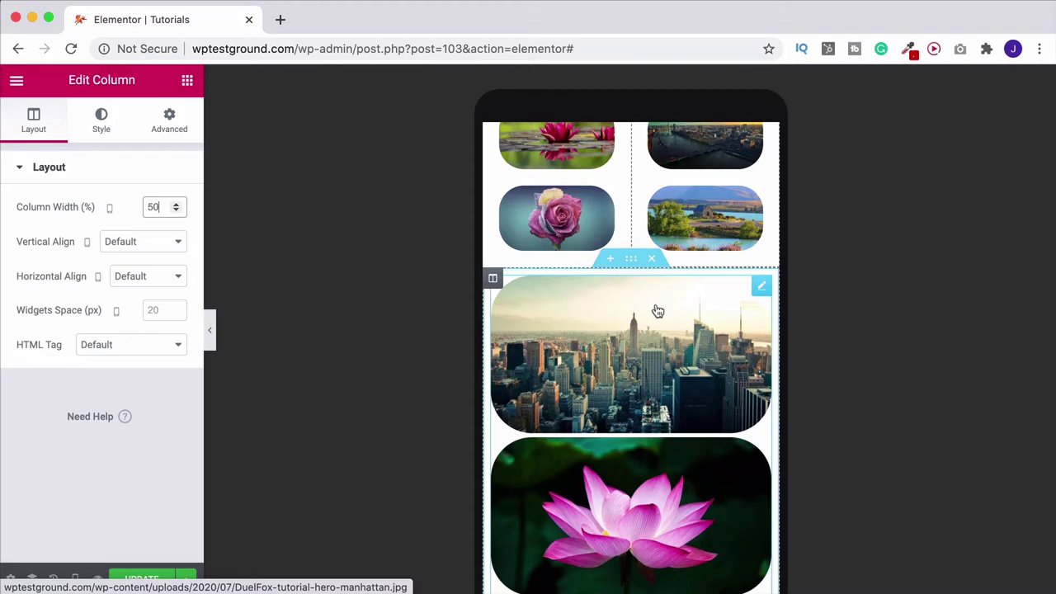
Switch the responsive preview back to Desktop
left_click(75, 578)
left_click(59, 469)
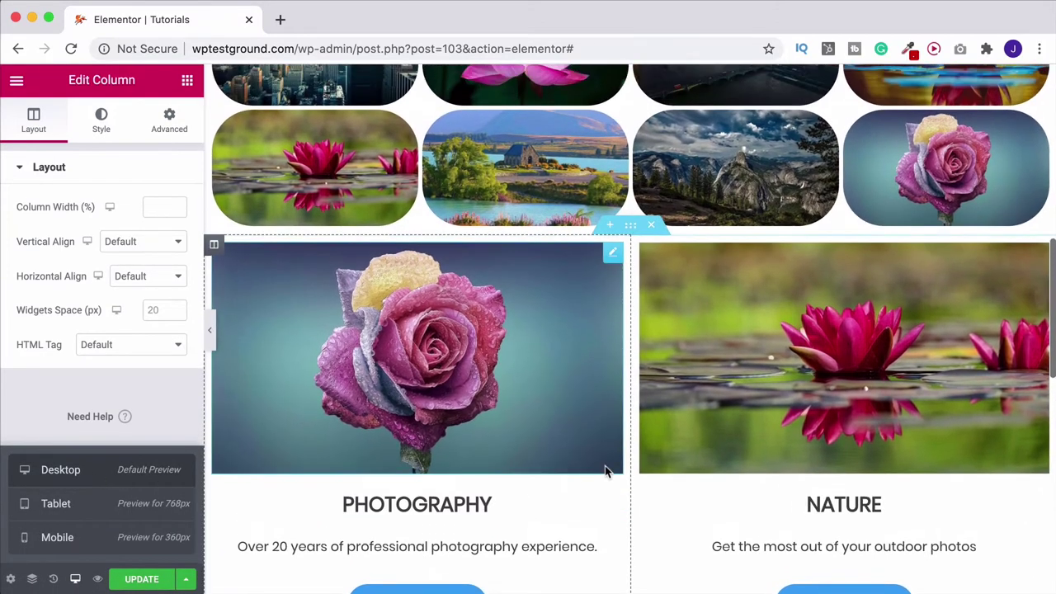
scroll(606, 465, "up", 5)
scroll(601, 471, "down", 3)
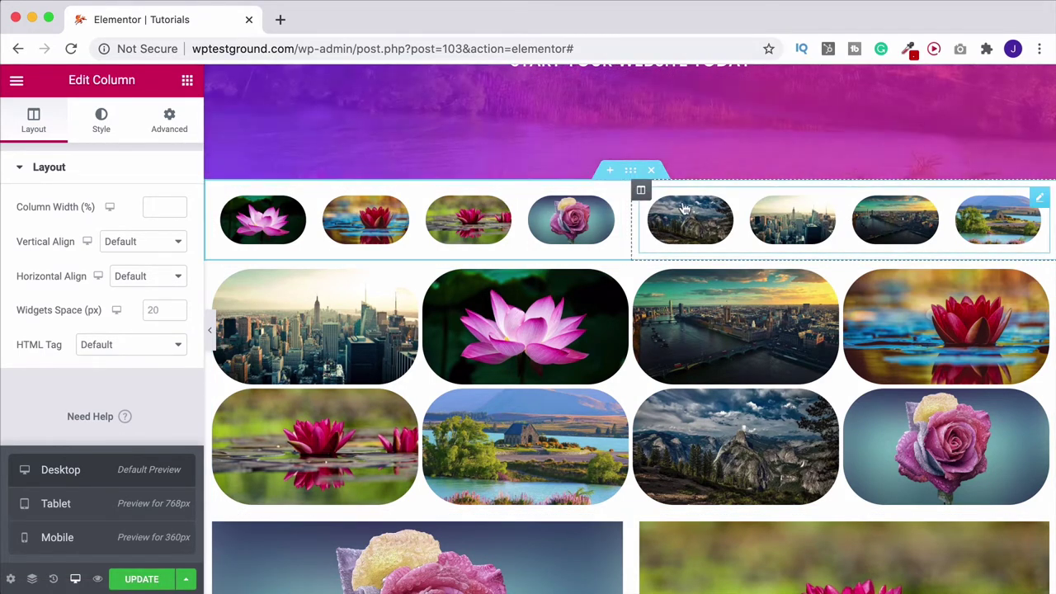
Set the small-gallery section to Hide On Desktop and Hide On Tablet under Advanced > Responsive
left_click(631, 171)
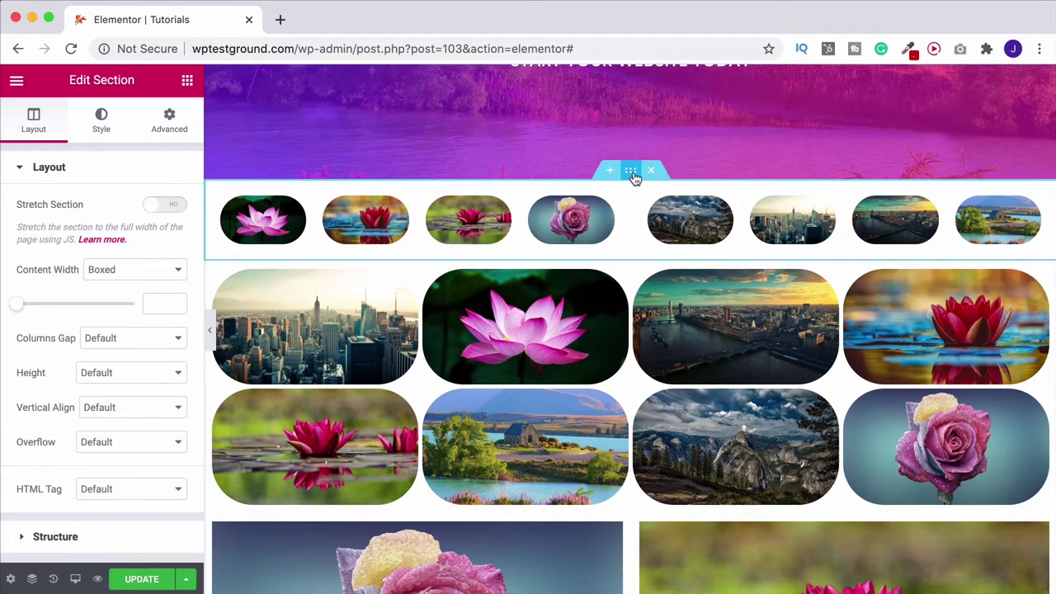
left_click(157, 132)
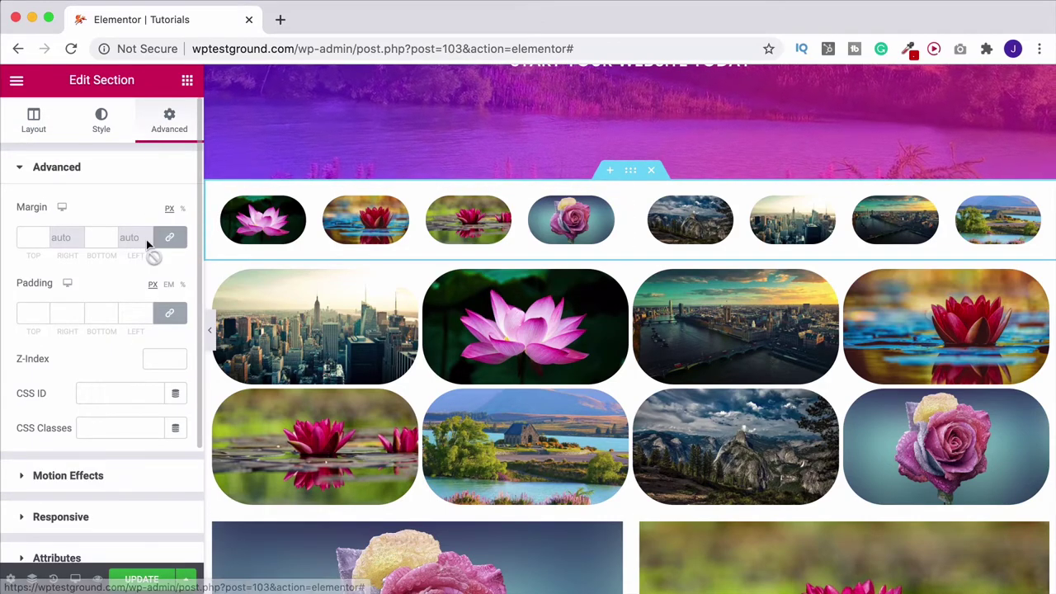
scroll(161, 238, "down", 3)
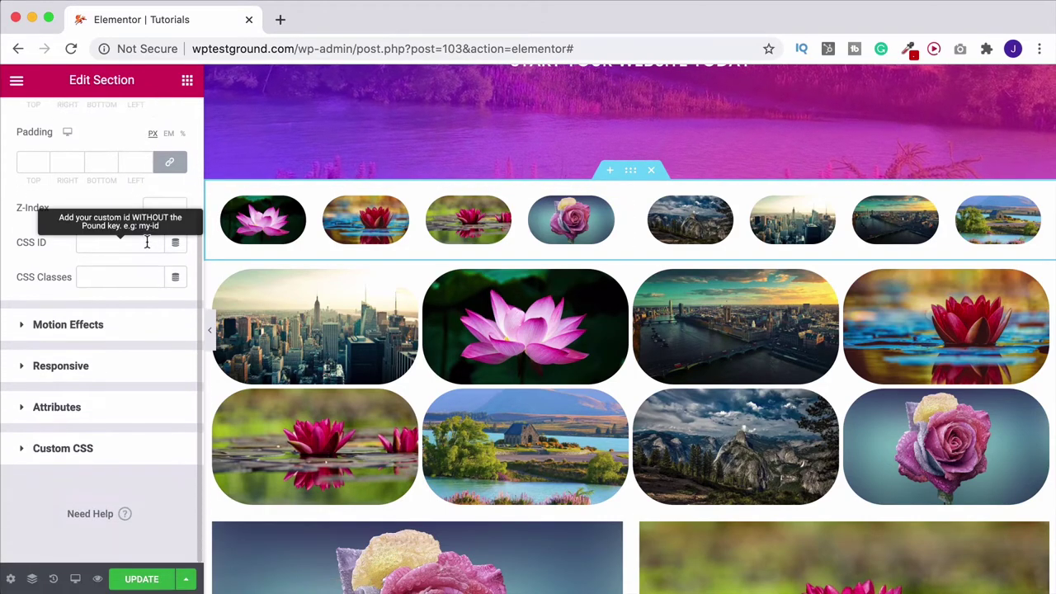
left_click(37, 369)
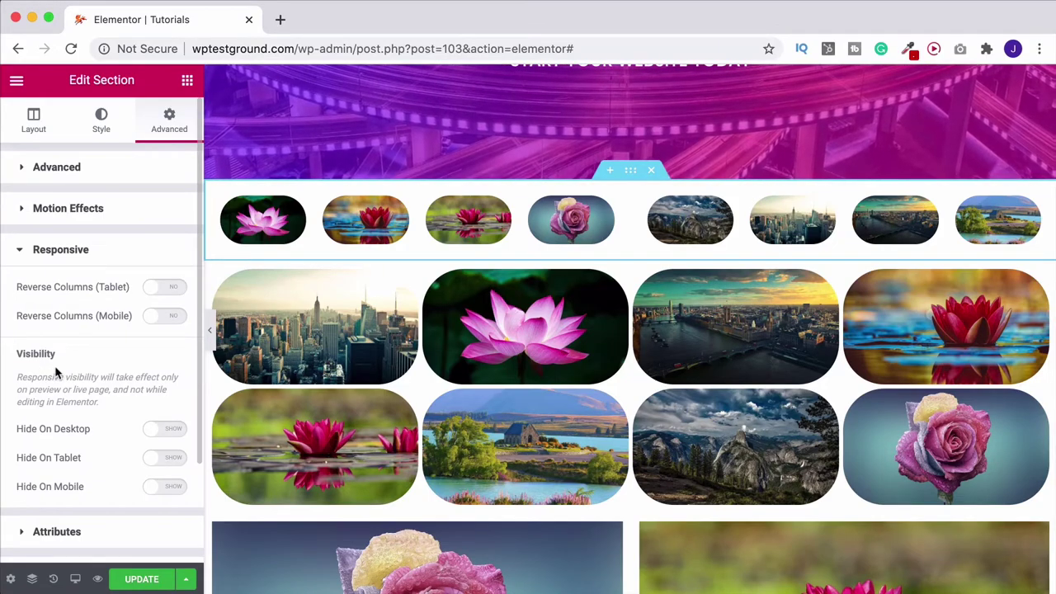
scroll(71, 359, "down", 2)
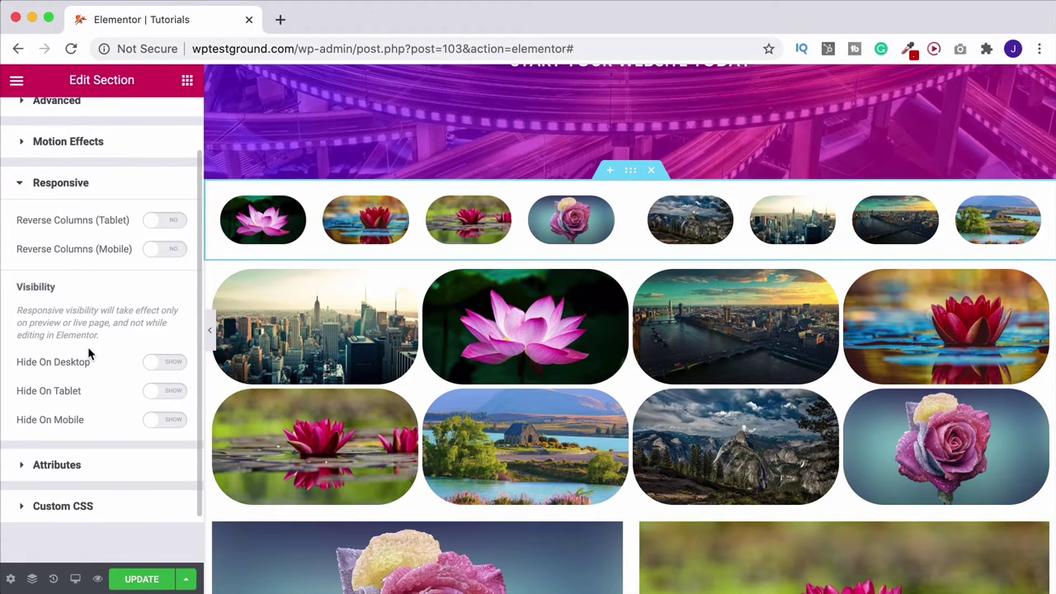
left_click(158, 368)
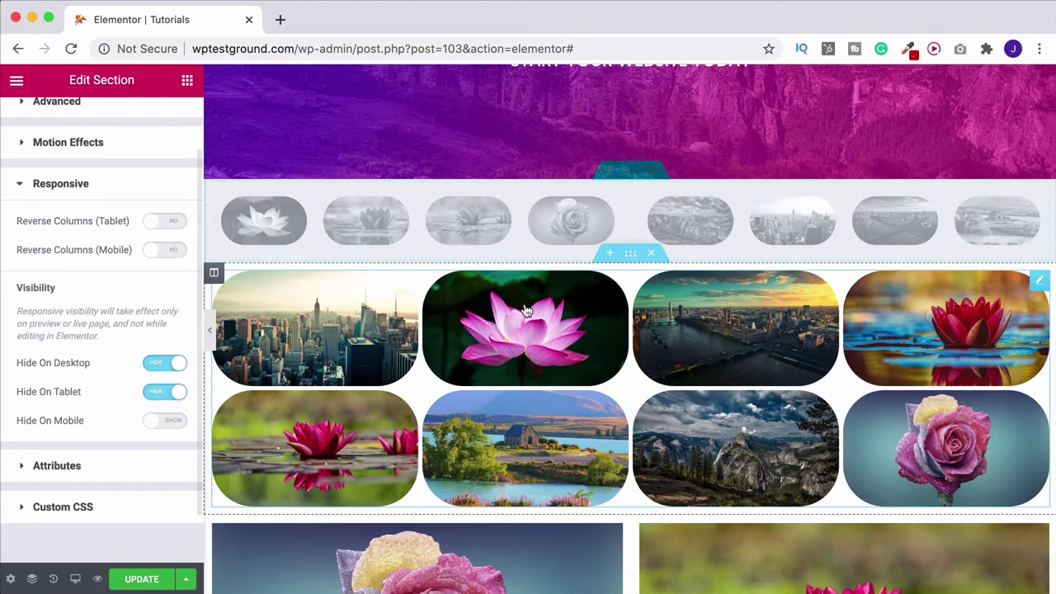
Turn on Hide On Desktop for the eight-image gallery section, keeping Tablet showing
left_click(631, 257)
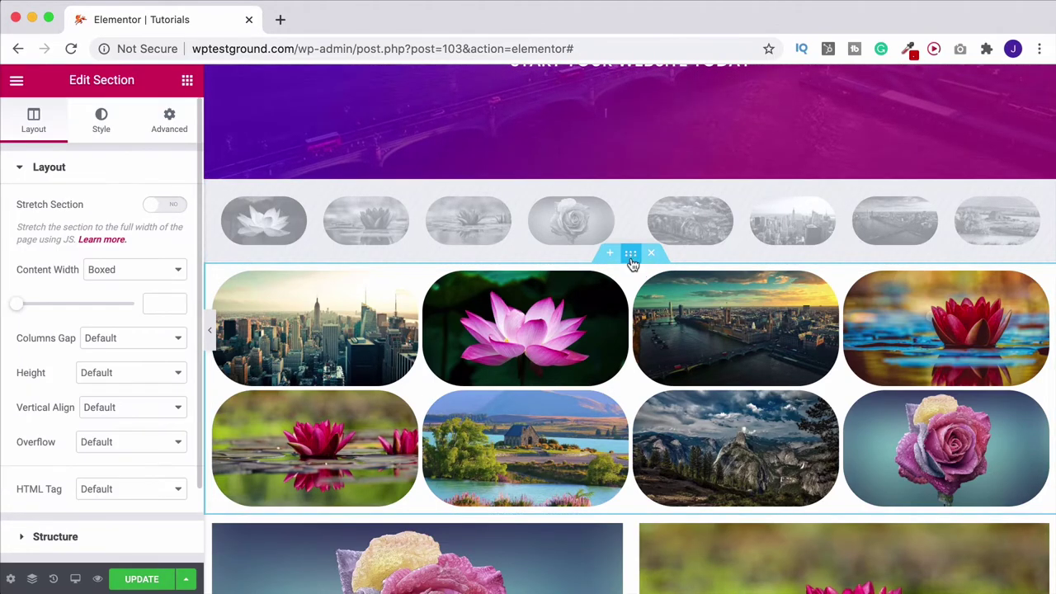
left_click(170, 118)
scroll(50, 263, "down", 3)
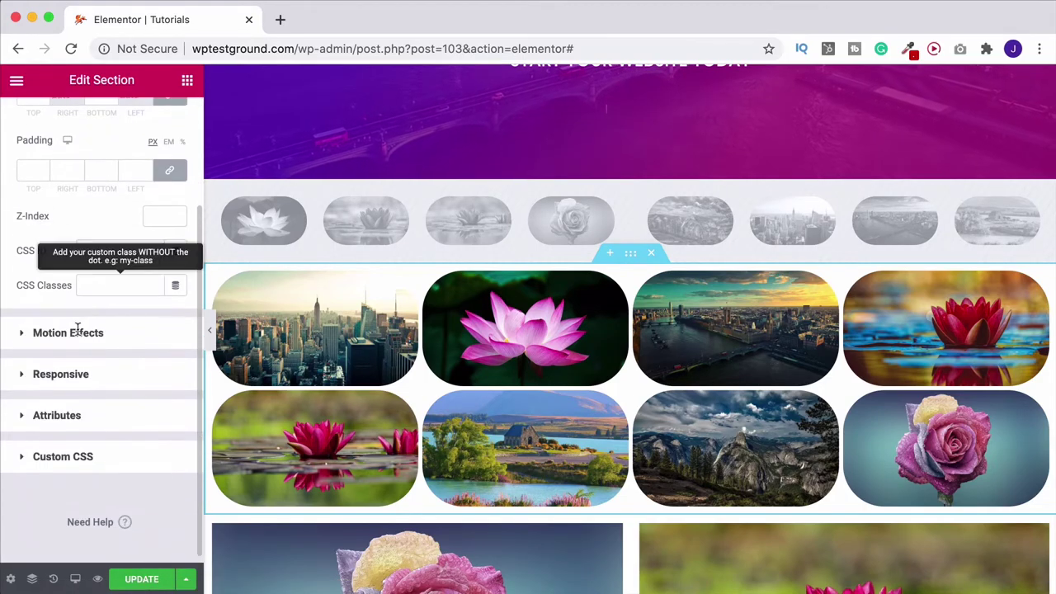
left_click(45, 373)
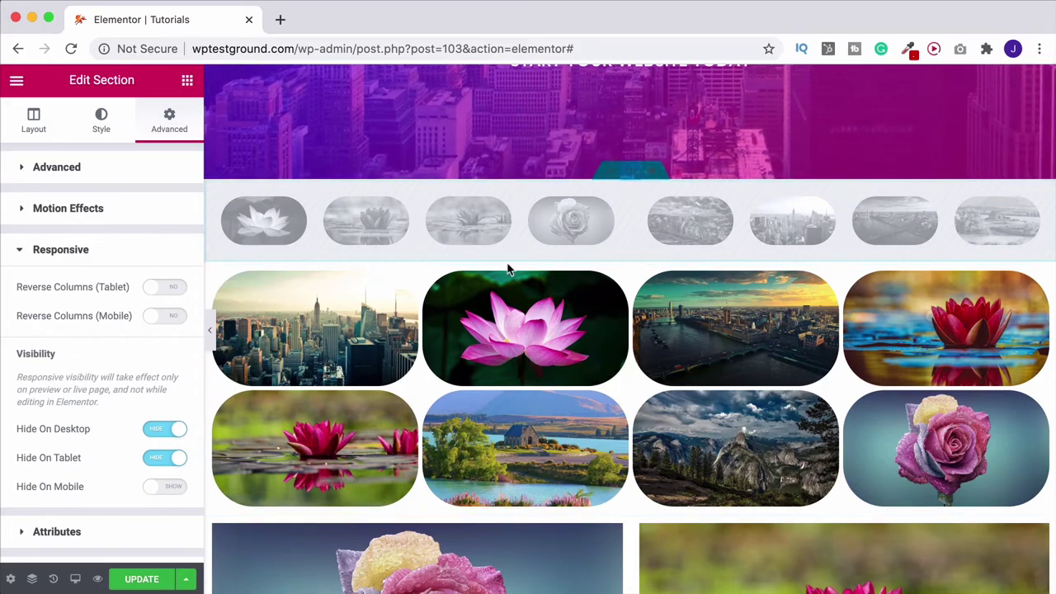
left_click(165, 428)
left_click(169, 458)
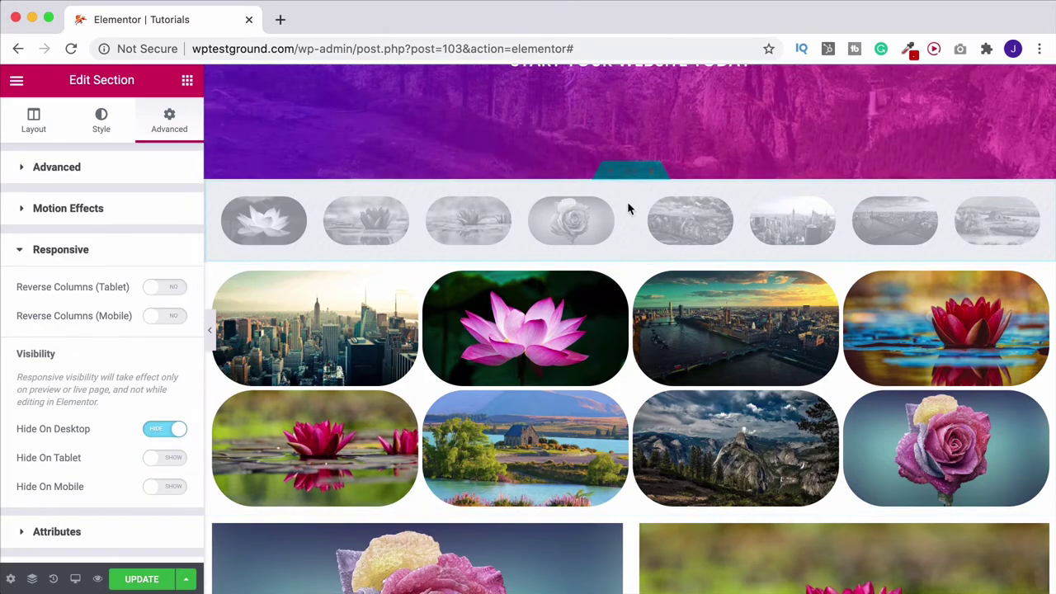
left_click(75, 579)
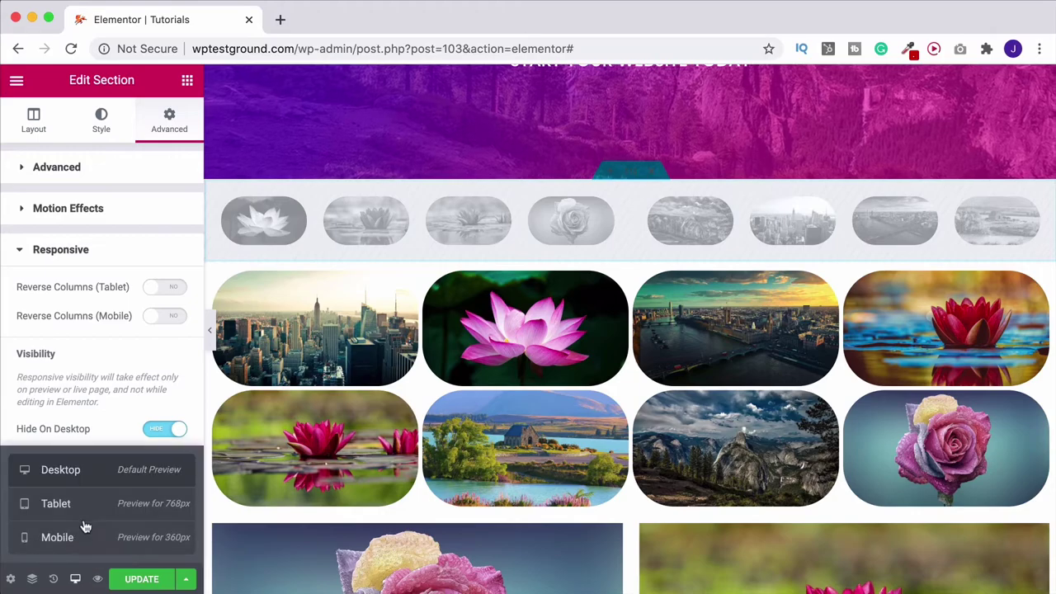
left_click(70, 538)
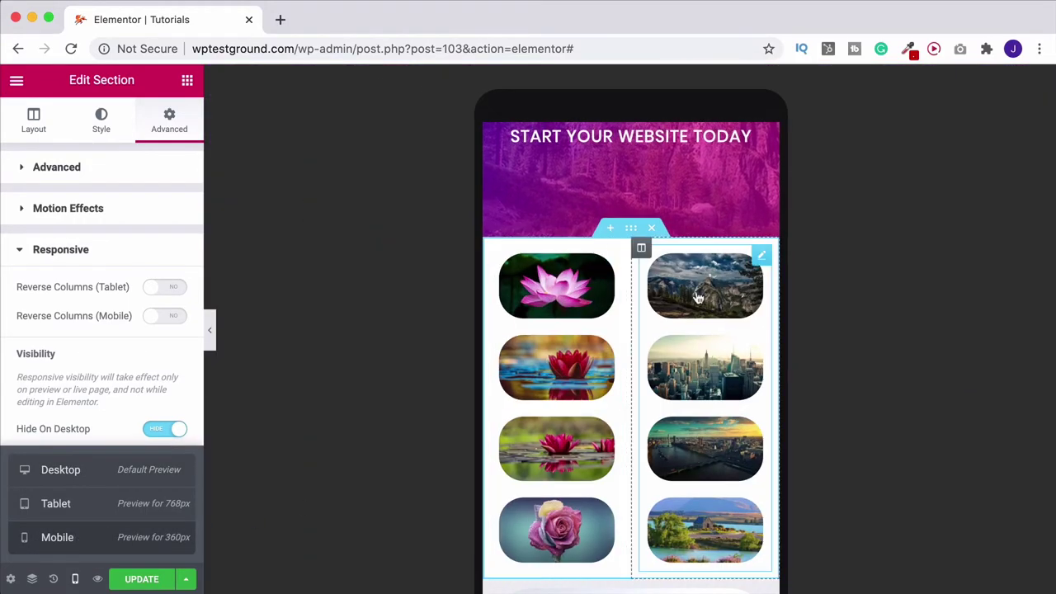
scroll(540, 432, "down", 5)
scroll(536, 452, "down", 5)
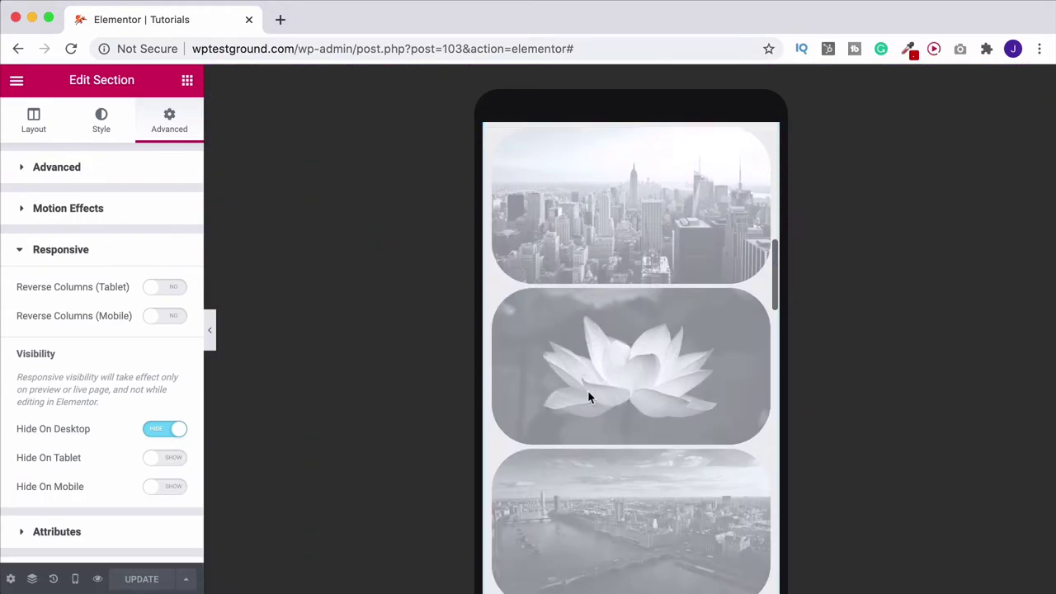
scroll(588, 396, "up", 2)
scroll(588, 396, "down", 2)
scroll(587, 398, "down", 1)
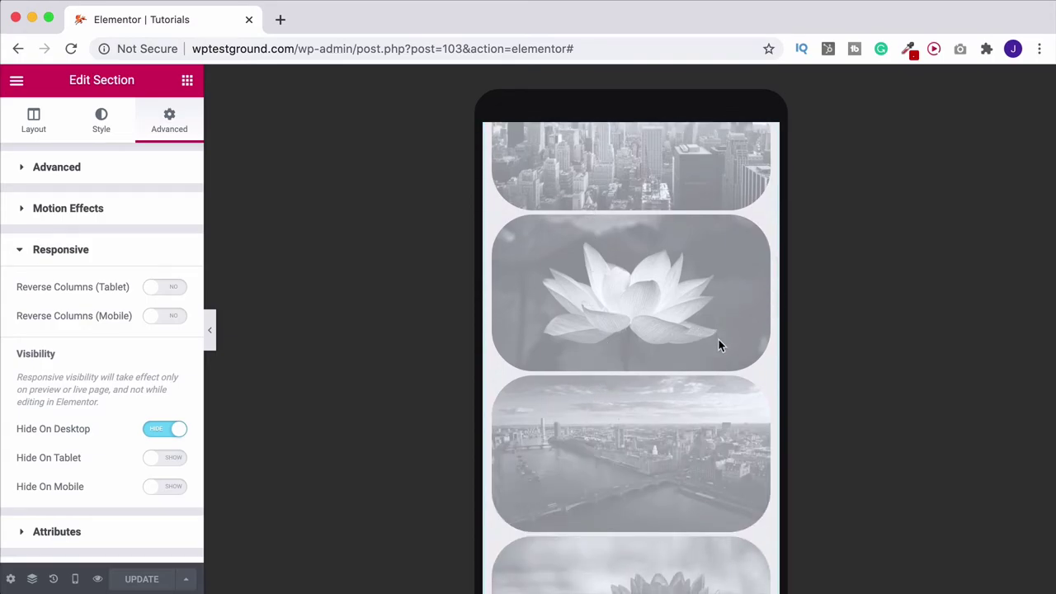
scroll(718, 339, "up", 5)
scroll(718, 338, "down", 3)
scroll(717, 338, "up", 8)
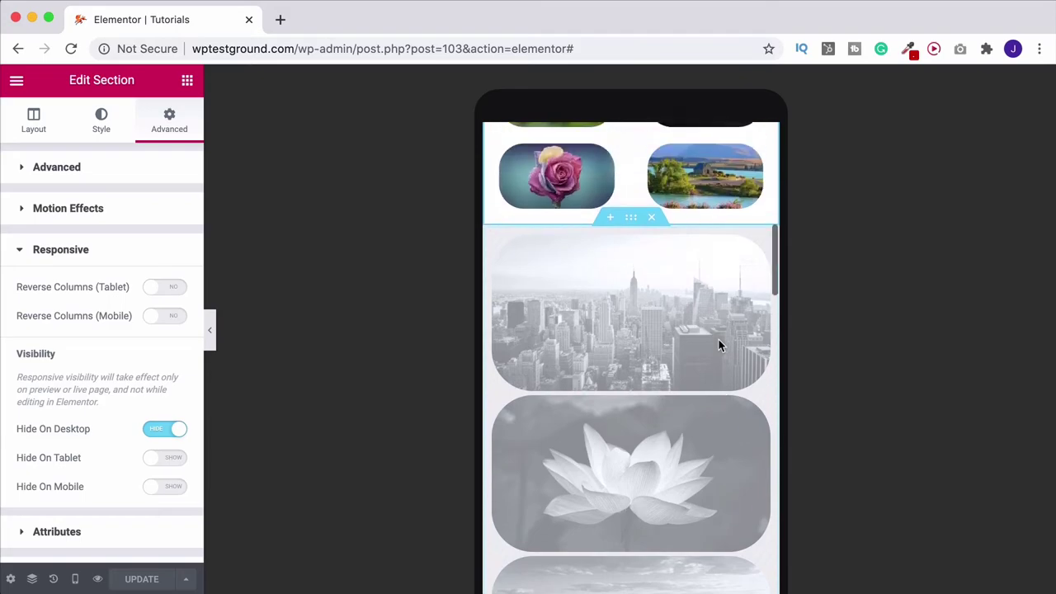
scroll(635, 313, "down", 6)
scroll(631, 280, "up", 3)
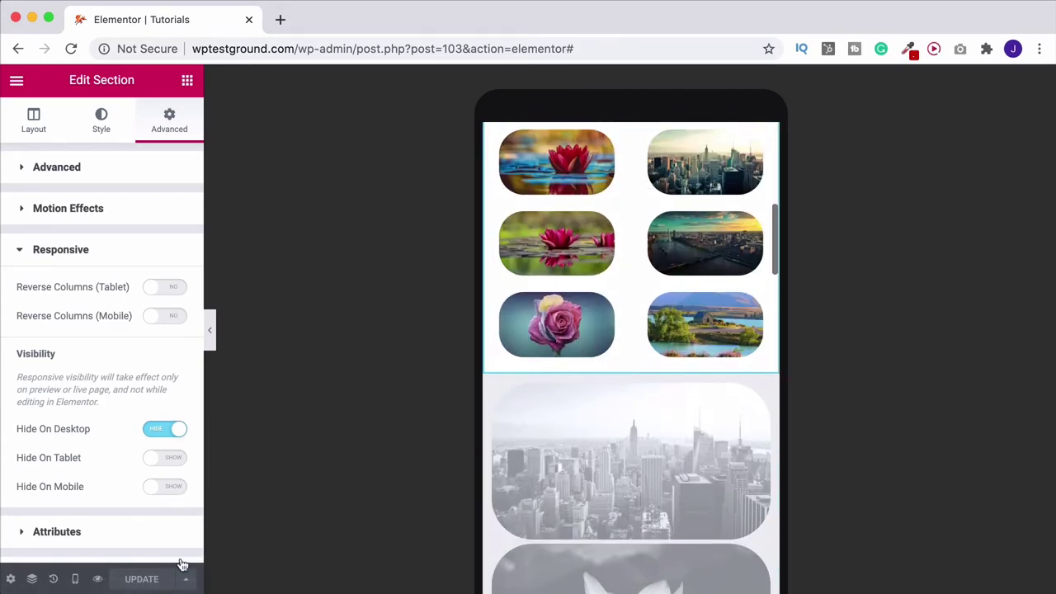
left_click(74, 578)
left_click(60, 469)
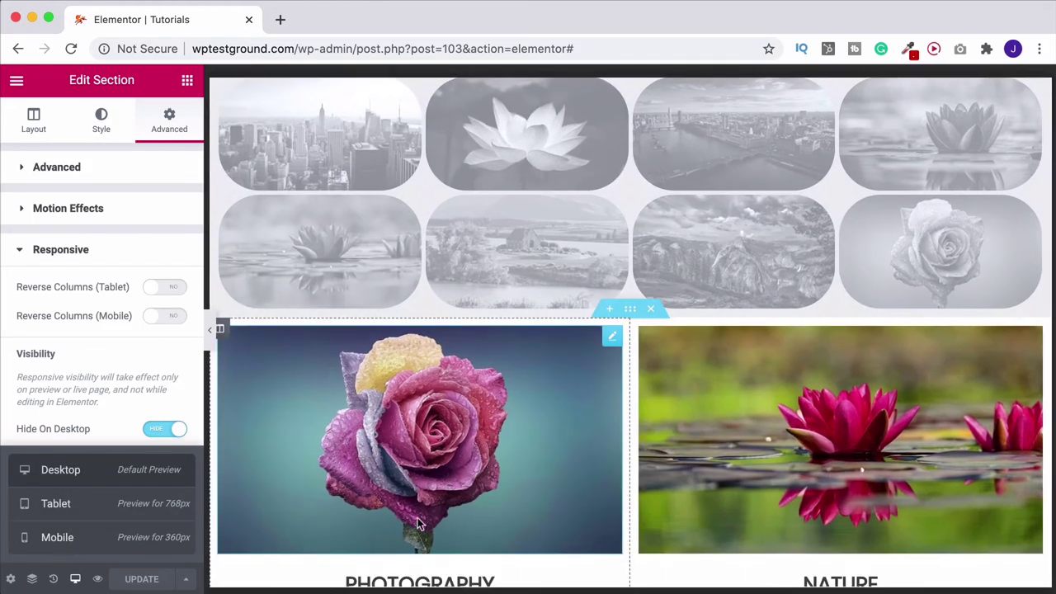
scroll(580, 412, "up", 10)
scroll(580, 421, "down", 5)
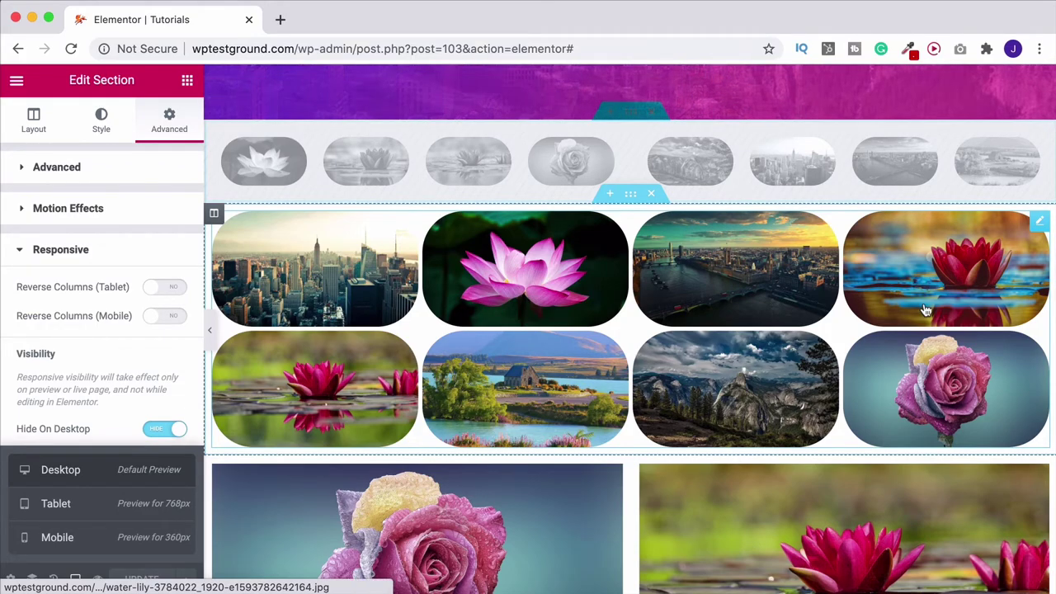
Change the Basic Gallery widget's Columns setting to 3
left_click(630, 199)
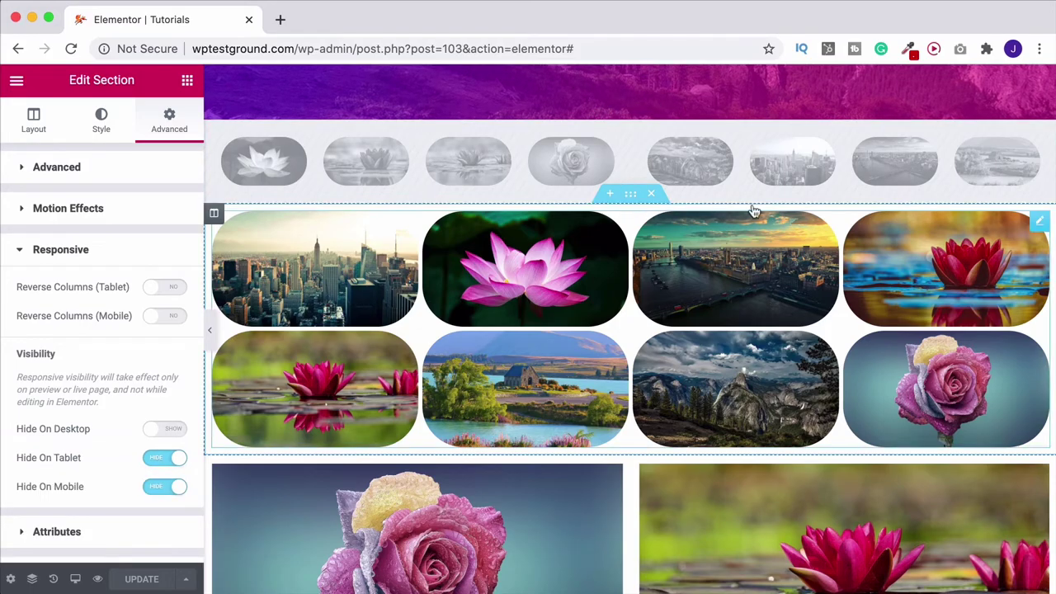
left_click(1039, 223)
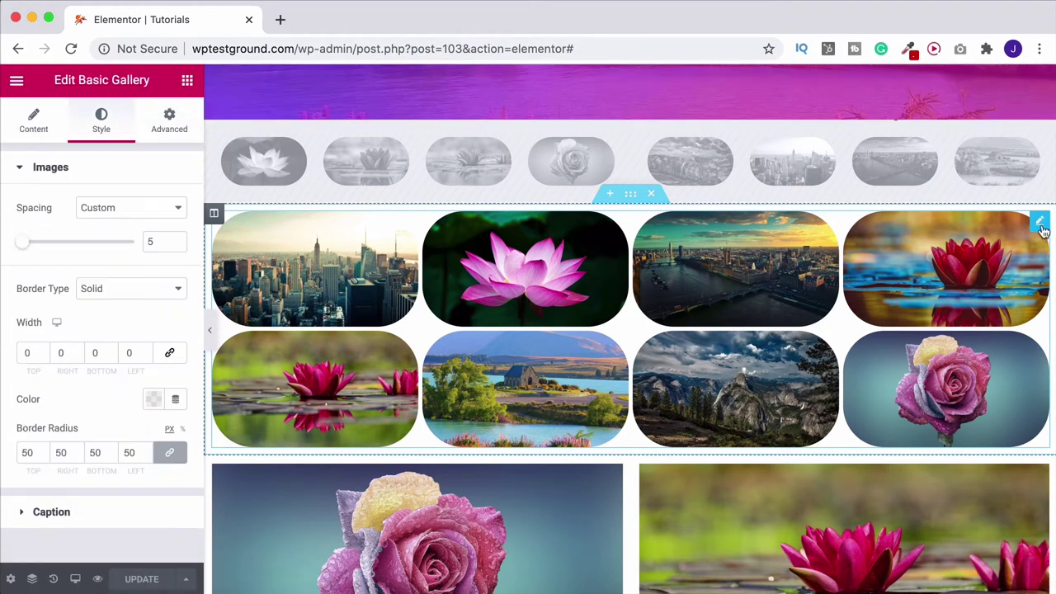
left_click(33, 130)
left_click(115, 445)
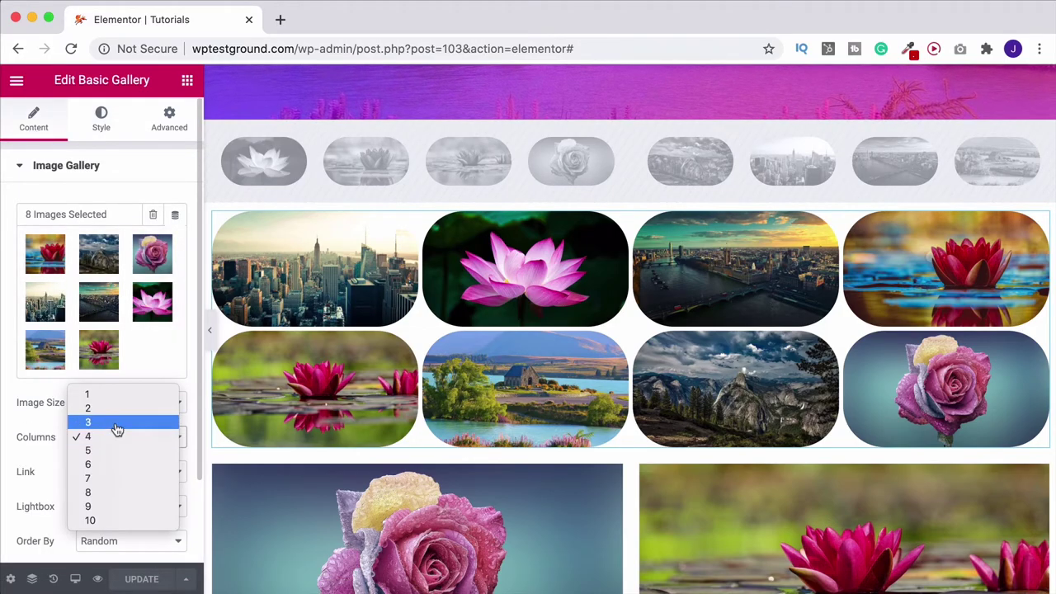
left_click(118, 426)
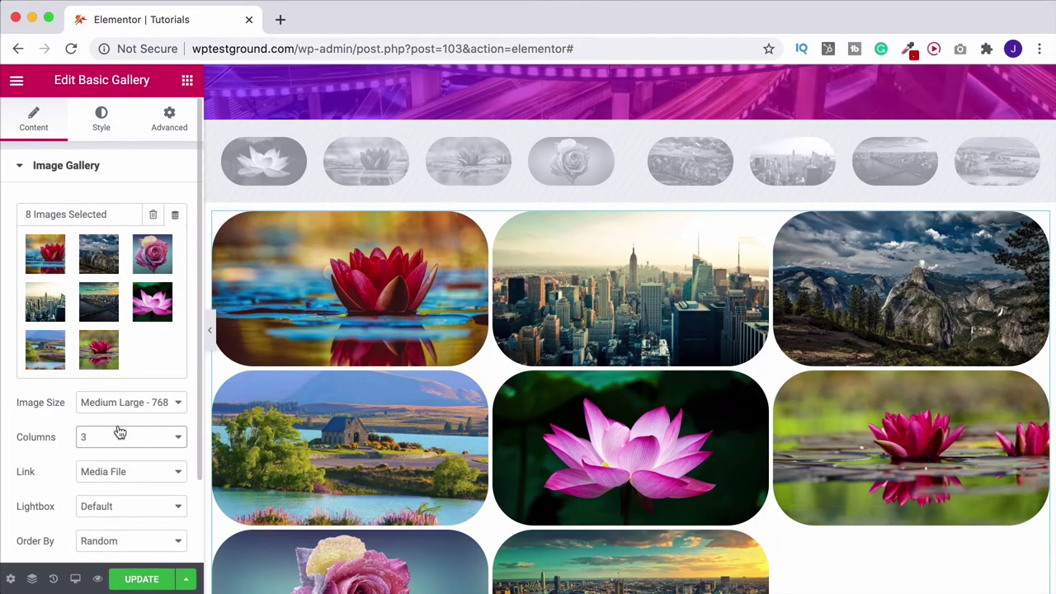
scroll(767, 528, "down", 1)
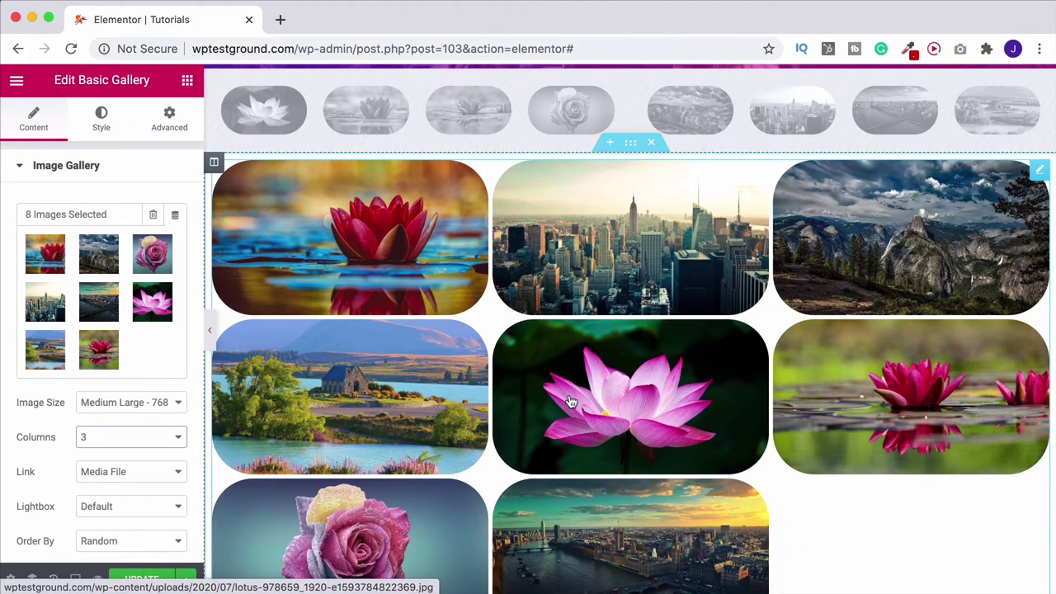
scroll(572, 400, "up", 3)
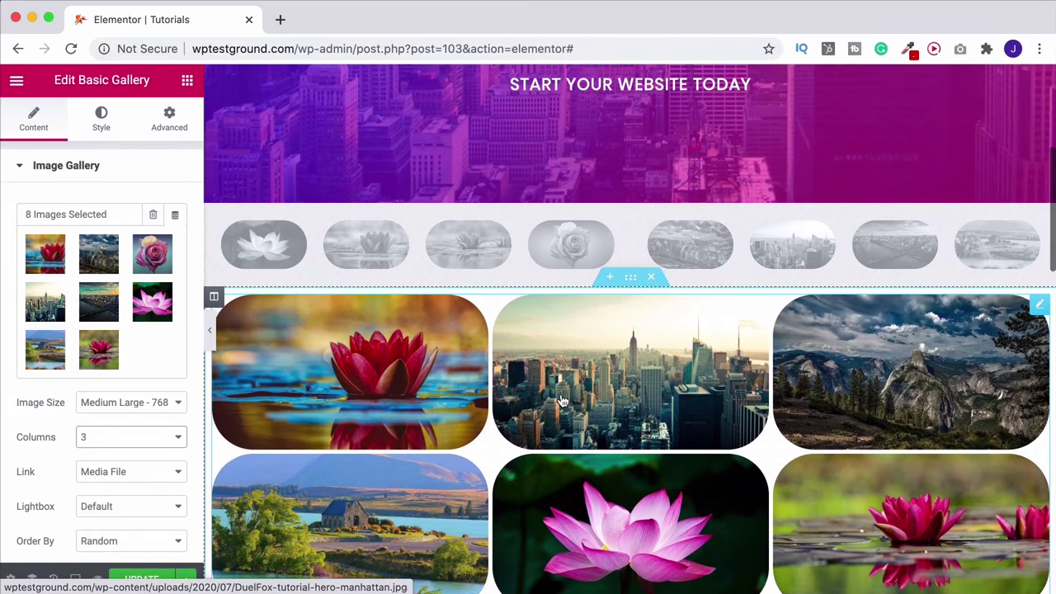
Switch the responsive preview to Tablet
mouse_move(77, 576)
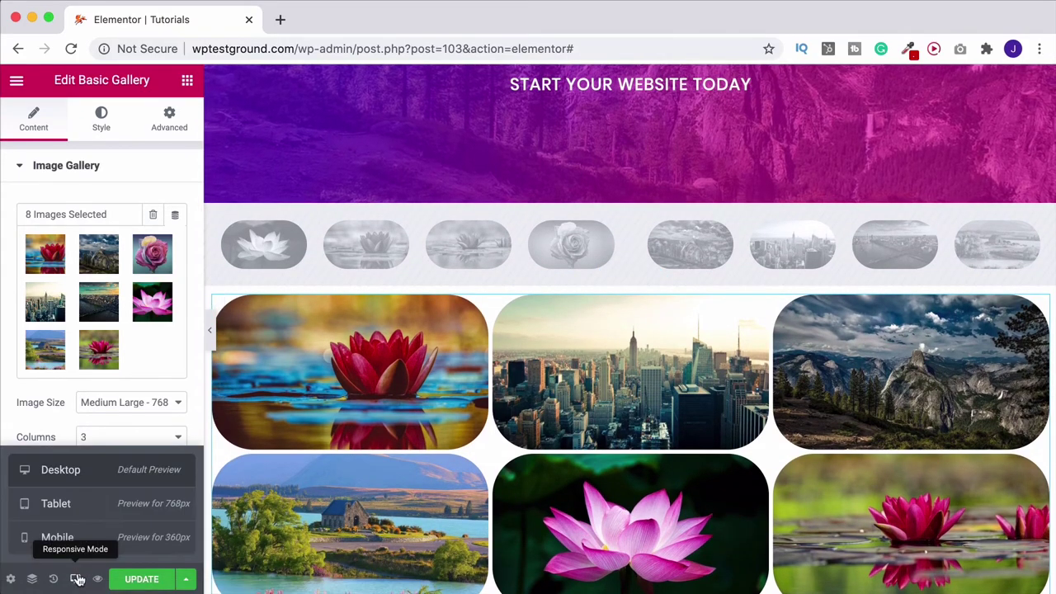
left_click(80, 505)
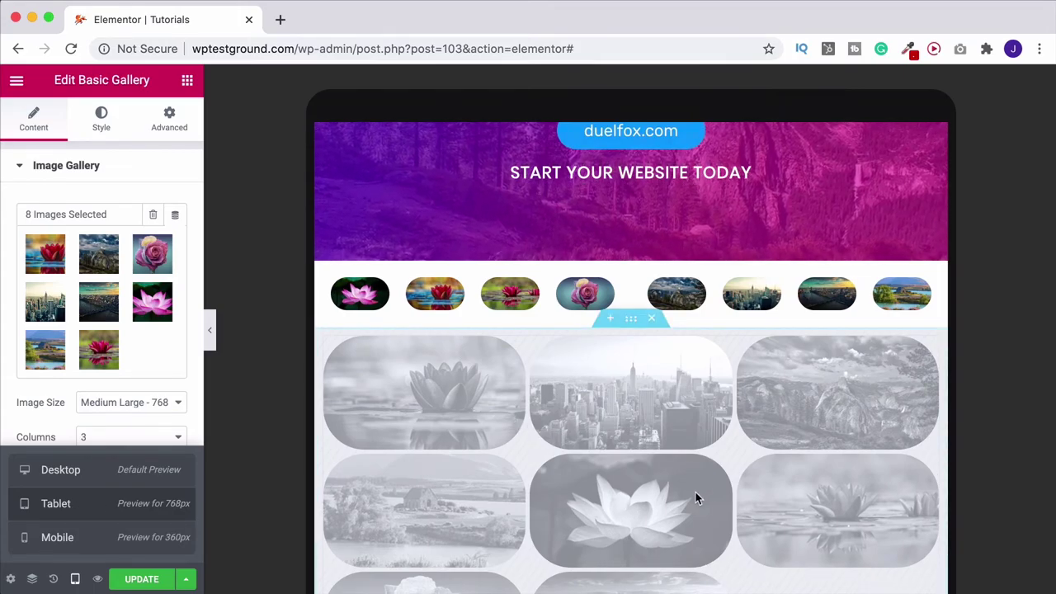
scroll(695, 492, "up", 1)
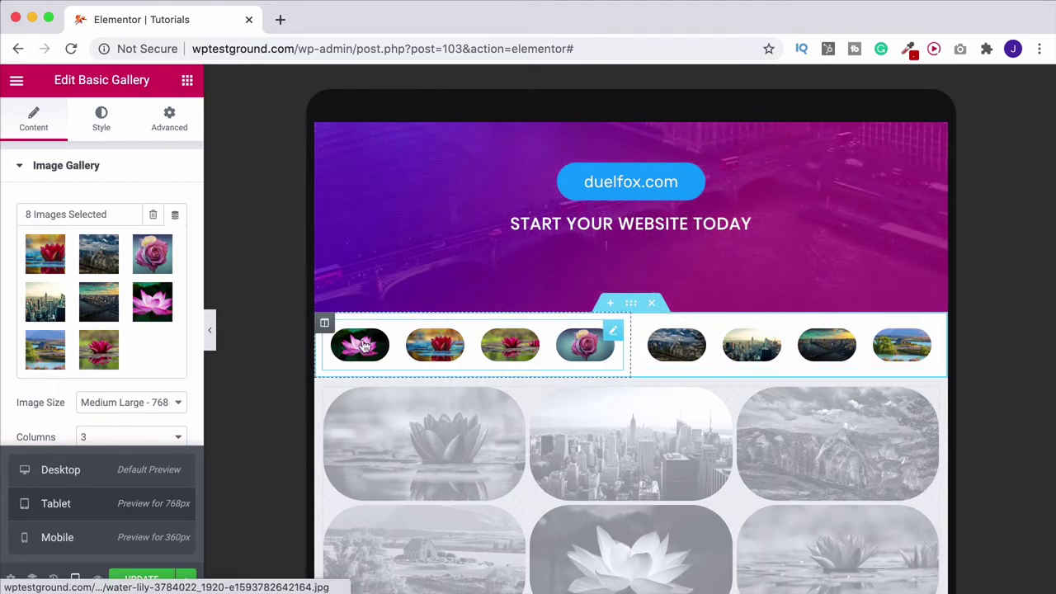
Set the tablet Column Width of the flower and city columns to 100%
left_click(324, 322)
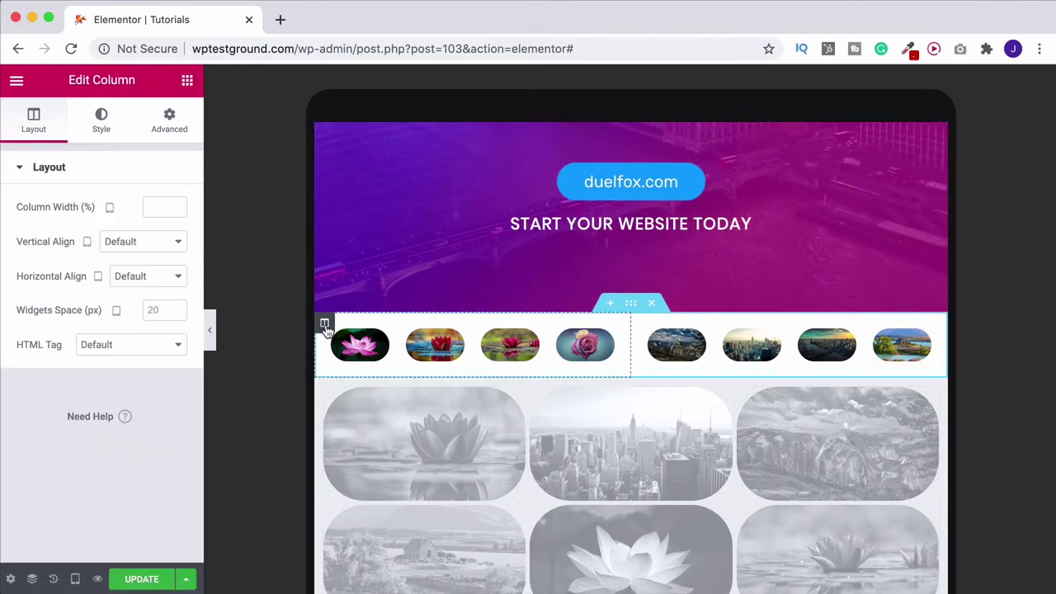
left_click(161, 207)
type("100")
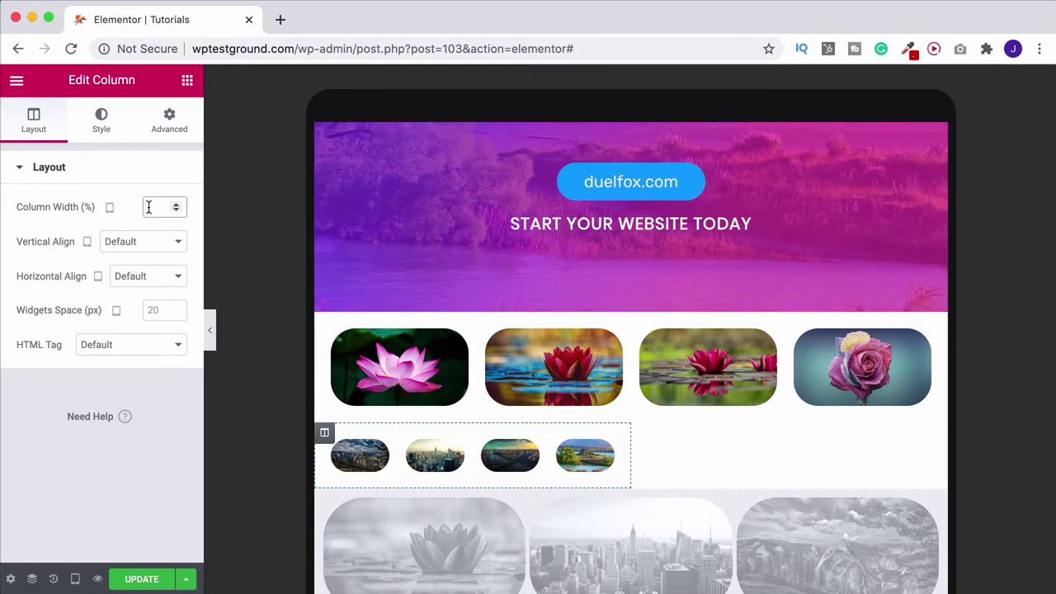
left_click(148, 207)
type("100")
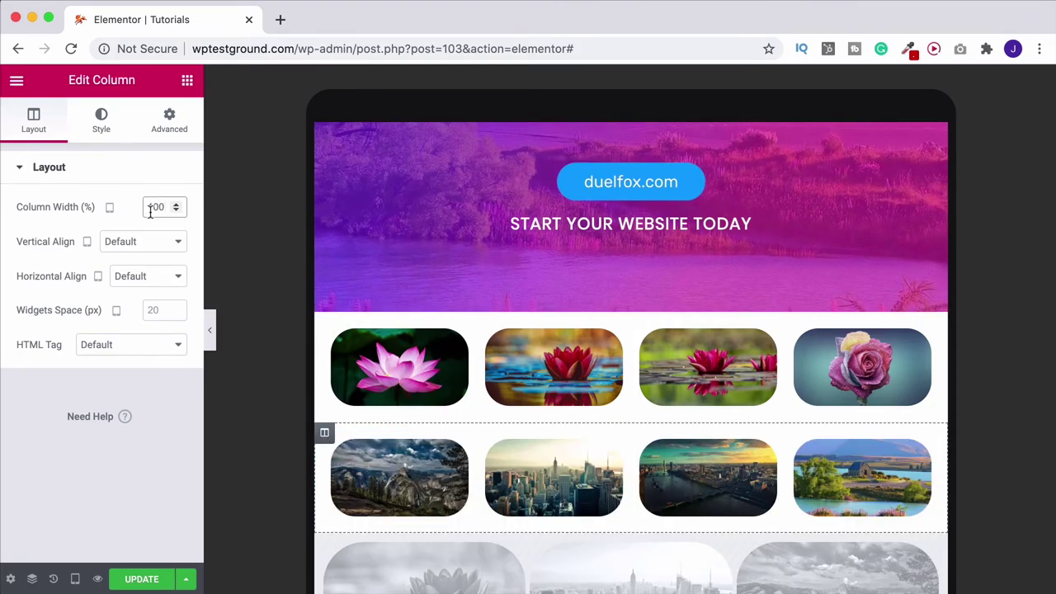
scroll(304, 275, "down", 2)
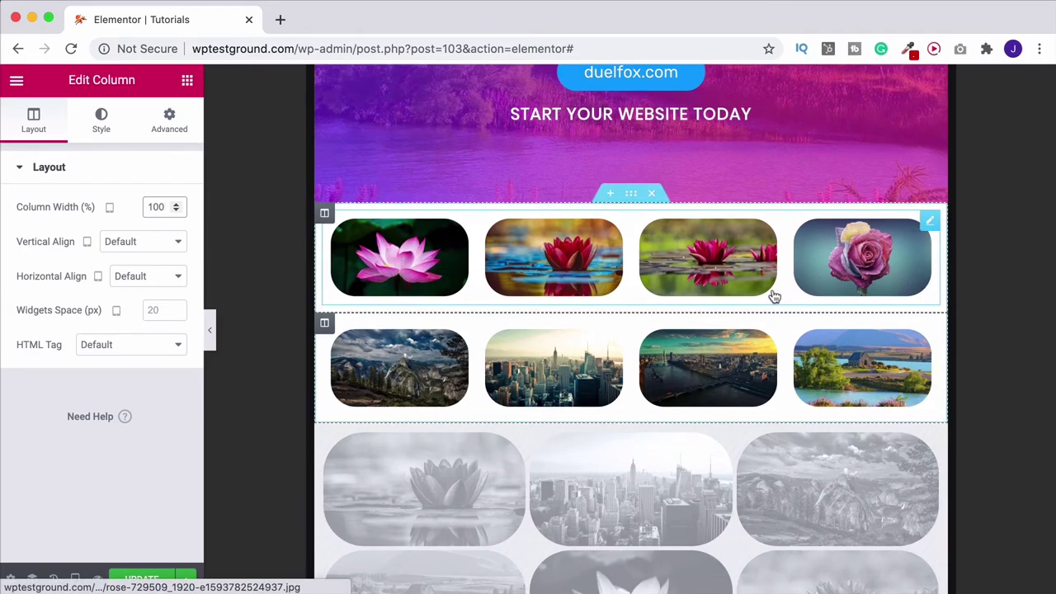
scroll(632, 371, "down", 4)
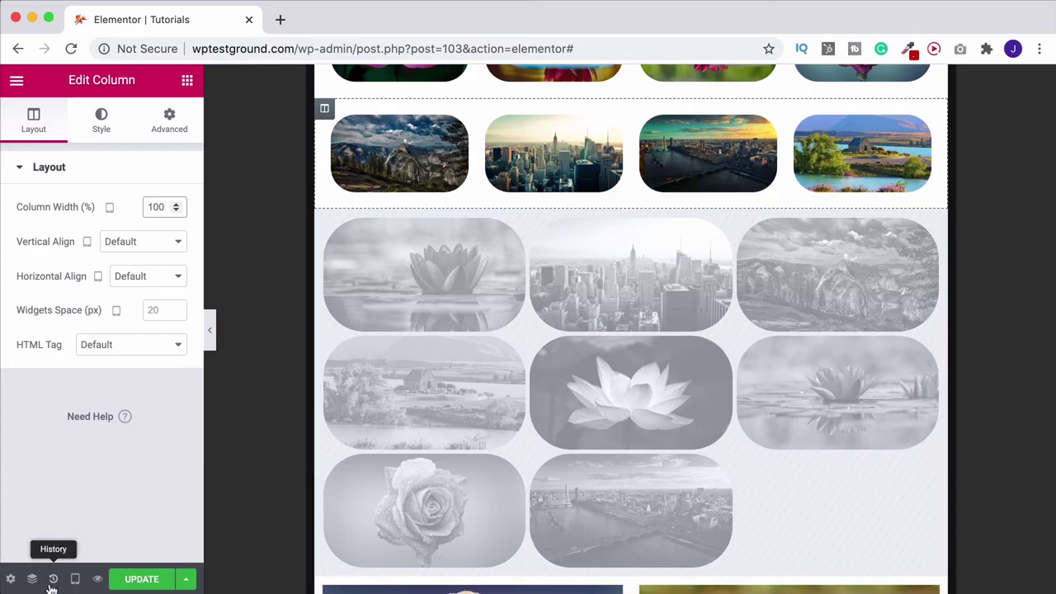
Preview the mobile layout to check the two 50% columns, then return to Desktop
mouse_move(75, 577)
left_click(80, 541)
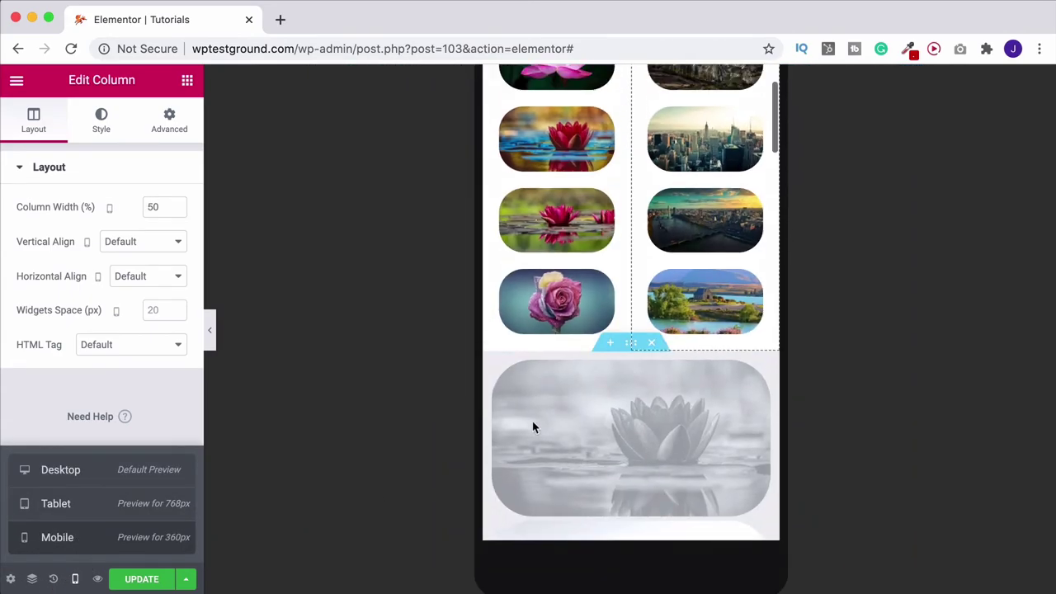
scroll(566, 402, "down", 2)
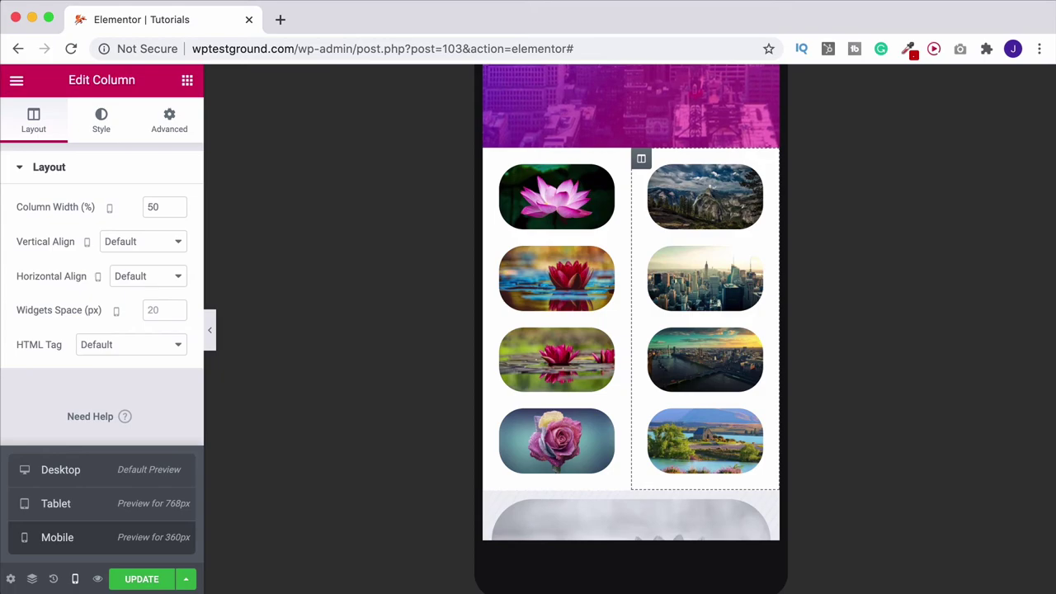
scroll(671, 349, "down", 6)
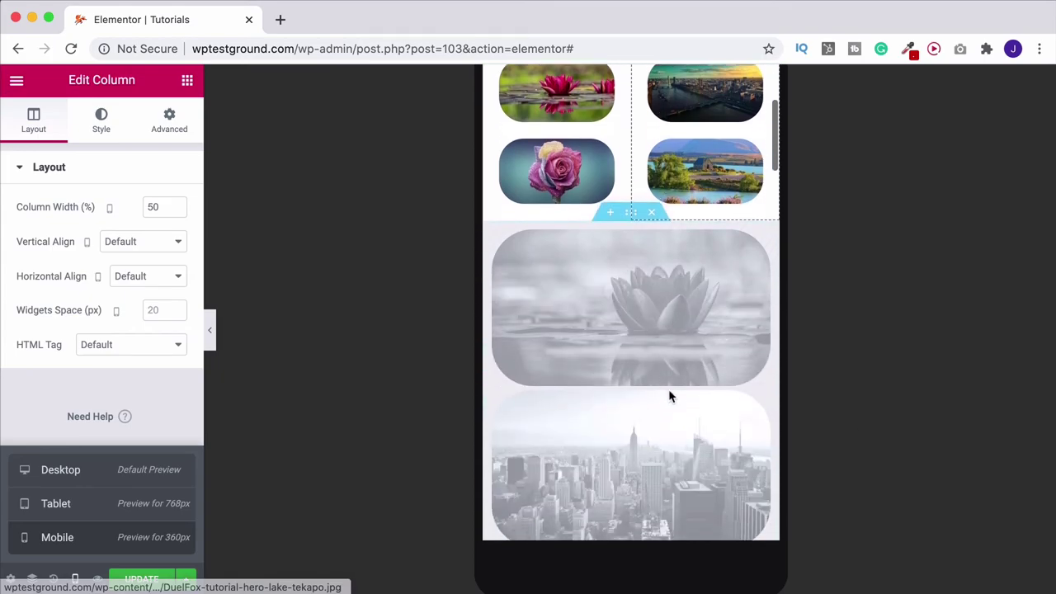
scroll(619, 320, "down", 1)
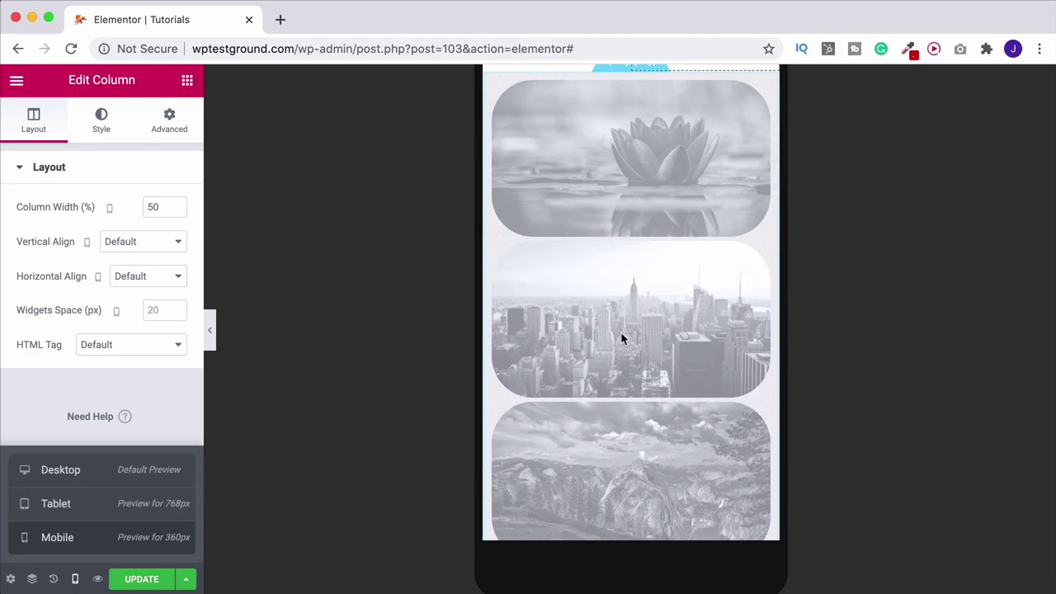
scroll(620, 331, "up", 5)
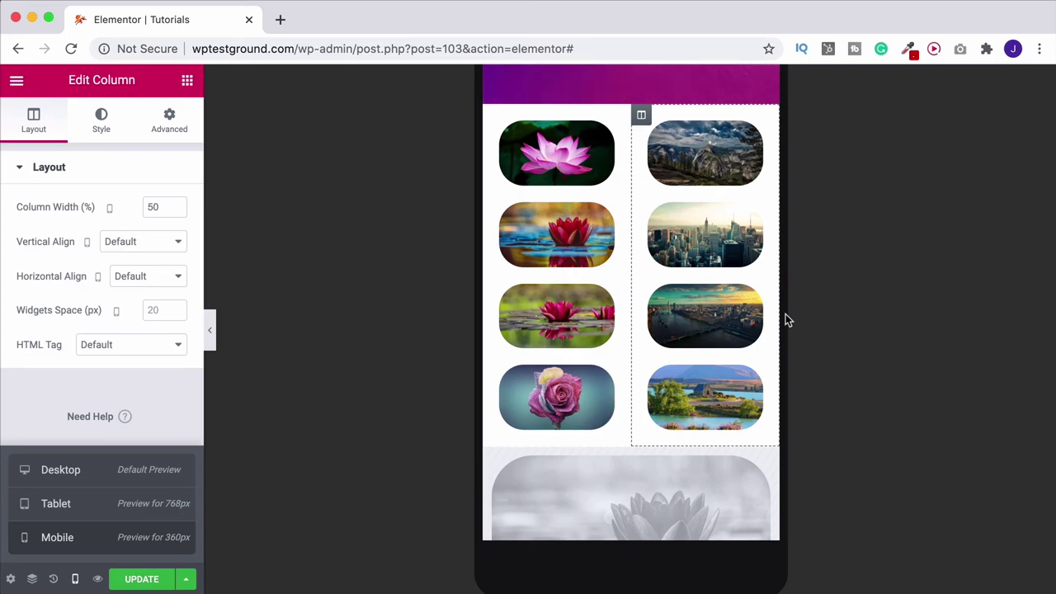
scroll(761, 333, "down", 1)
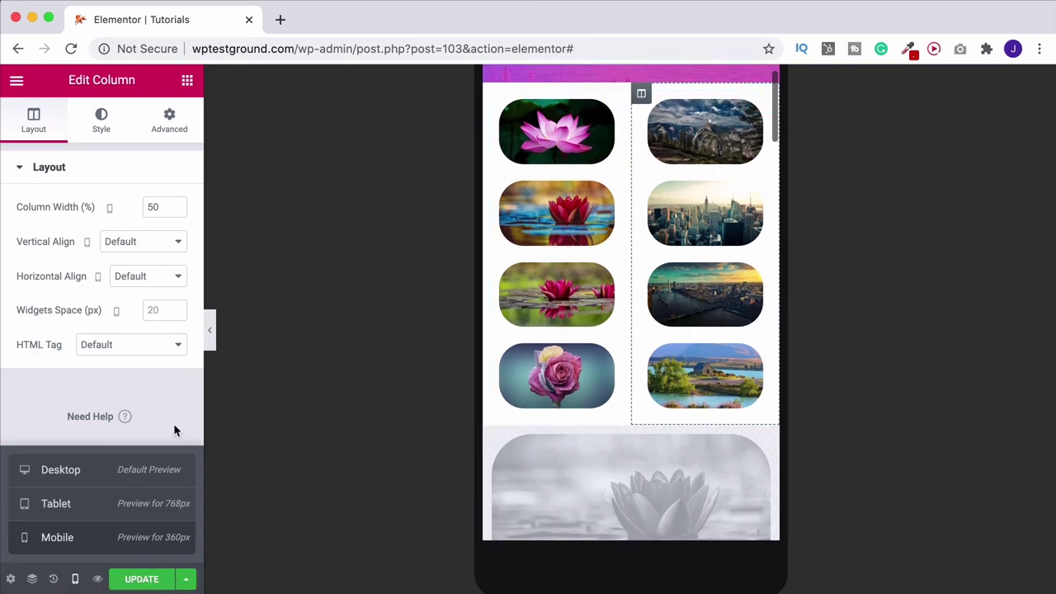
left_click(61, 469)
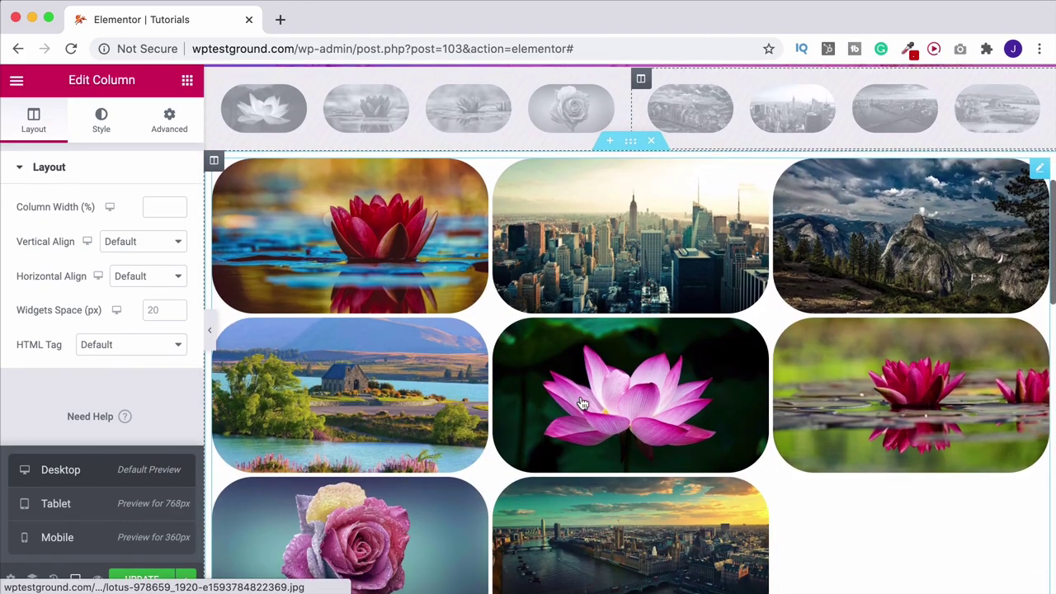